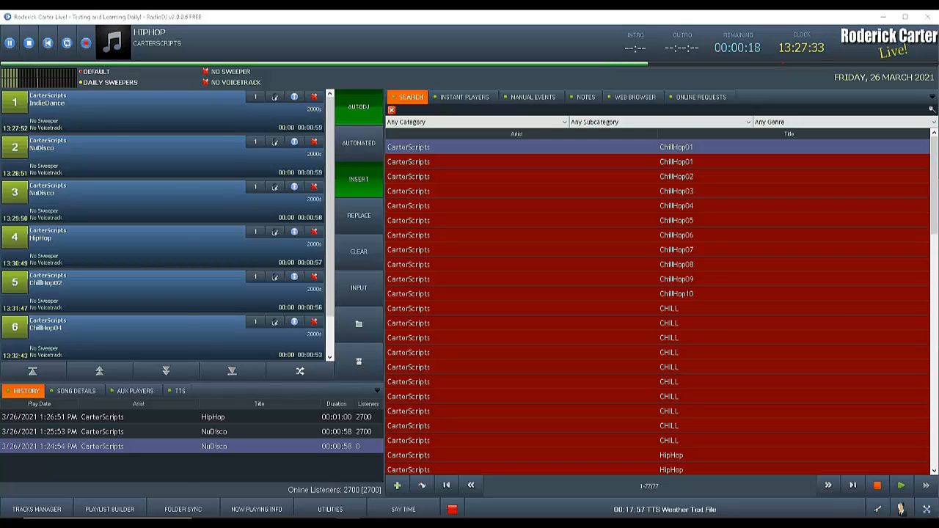
Bring up the RadioDJv2006 folder and view the contents of Plugin TTS inside Disabled Plugins
{"action": "mouse_move", "coordinate": [0, 185]}
{"action": "left_mouse_down"}
{"action": "mouse_move", "coordinate": [383, 146]}
{"action": "mouse_move", "coordinate": [424, 56]}
{"action": "left_mouse_up"}
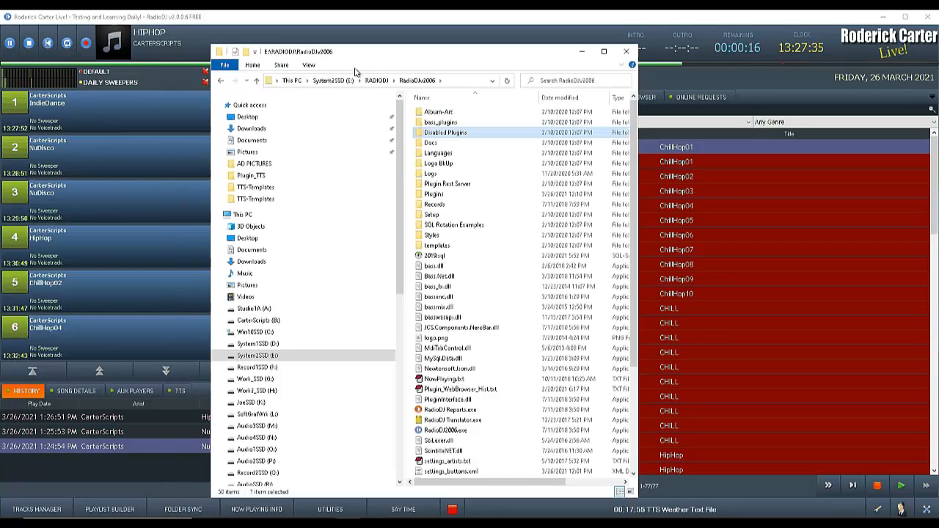
{"action": "left_click", "coordinate": [428, 84]}
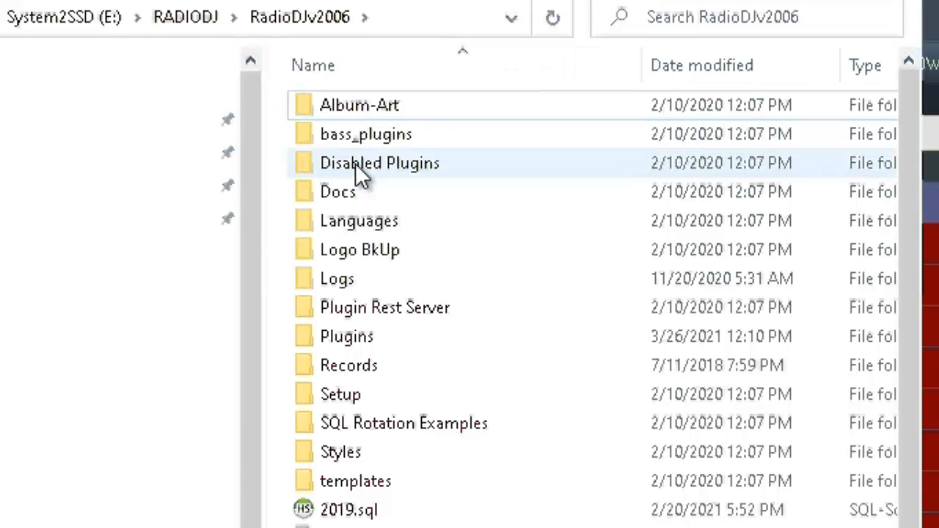
{"action": "mouse_move", "coordinate": [396, 174]}
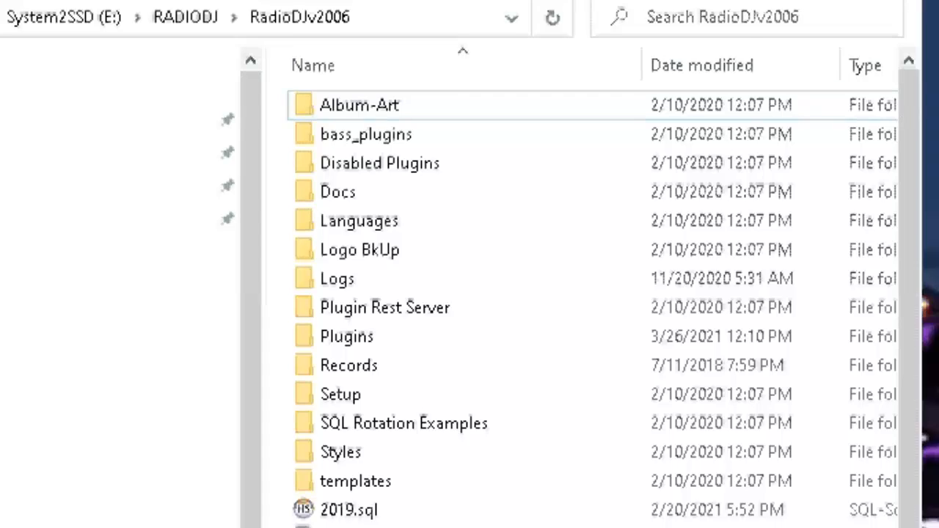
{"action": "left_click", "coordinate": [361, 172]}
{"action": "double_click", "coordinate": [351, 122]}
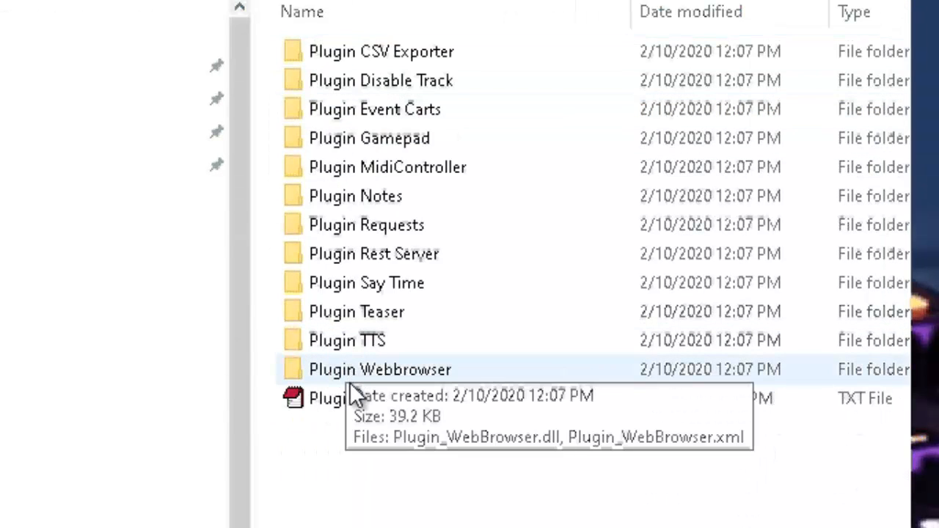
{"action": "double_click", "coordinate": [367, 345]}
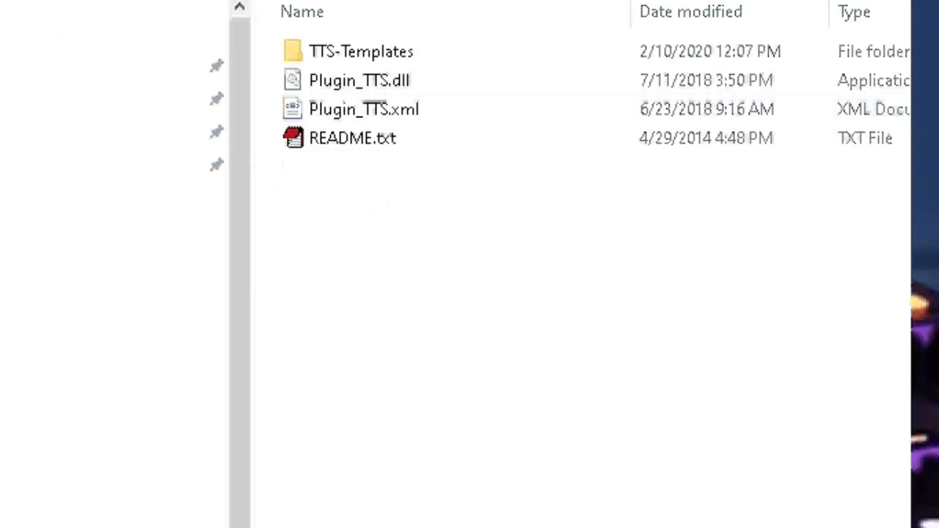
Return to the RadioDJv2006 folder and open the Plugin_TTS folder inside Plugins
{"action": "key", "text": "alt+Up"}
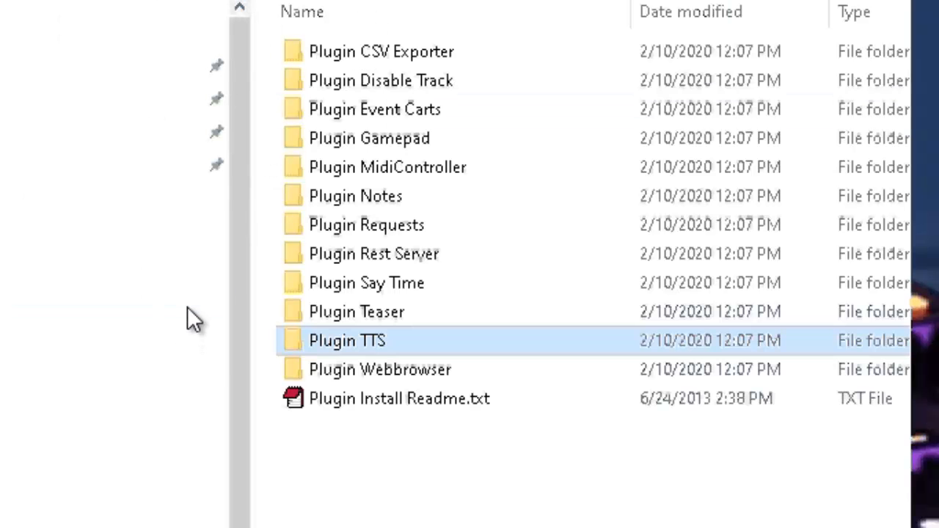
{"action": "key", "text": "alt+Up"}
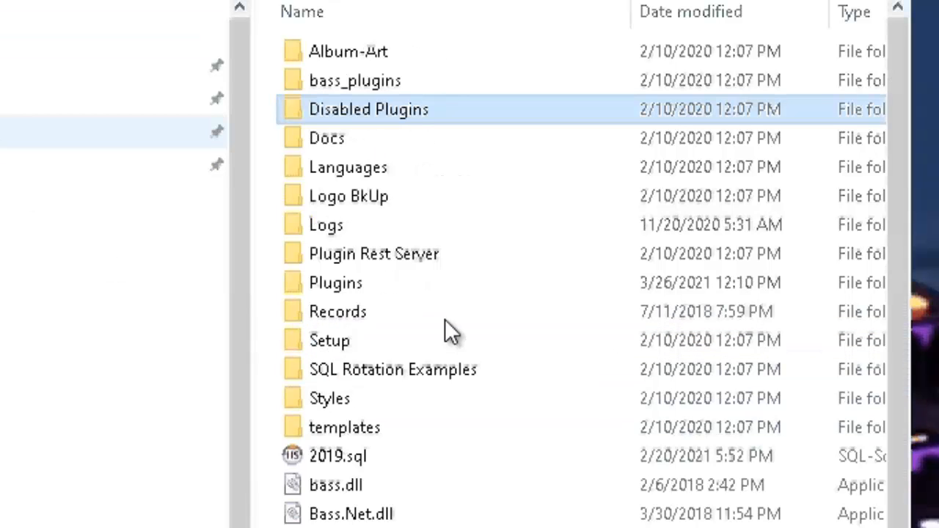
{"action": "double_click", "coordinate": [345, 285]}
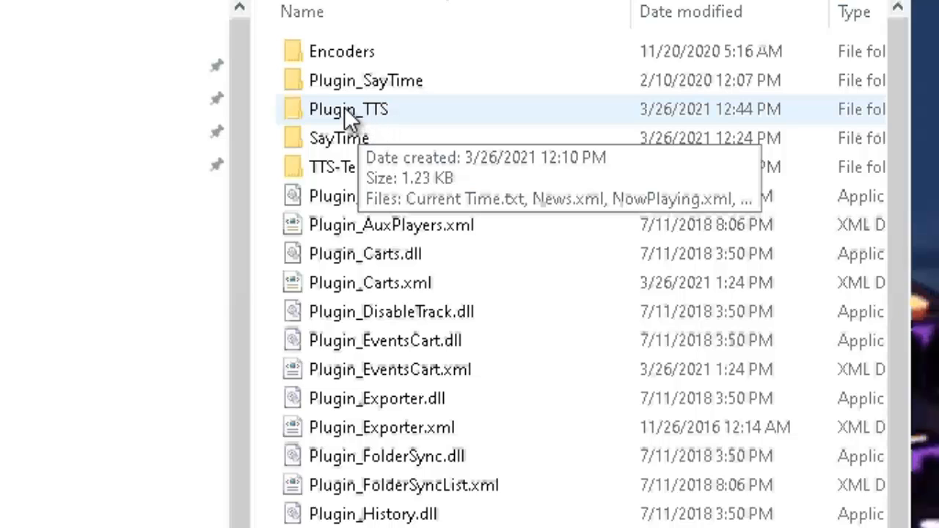
{"action": "double_click", "coordinate": [345, 110]}
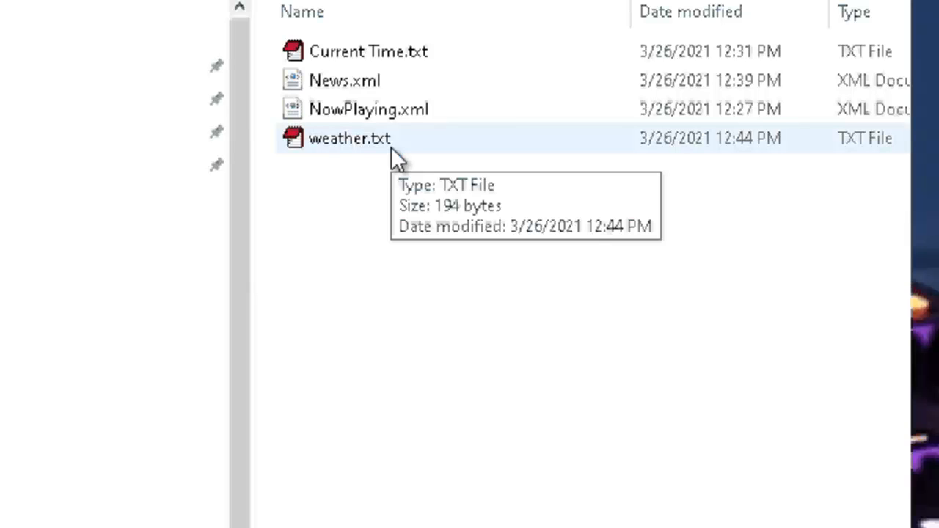
Delete News.xml from the Plugin_TTS folder
{"action": "left_click", "coordinate": [333, 82]}
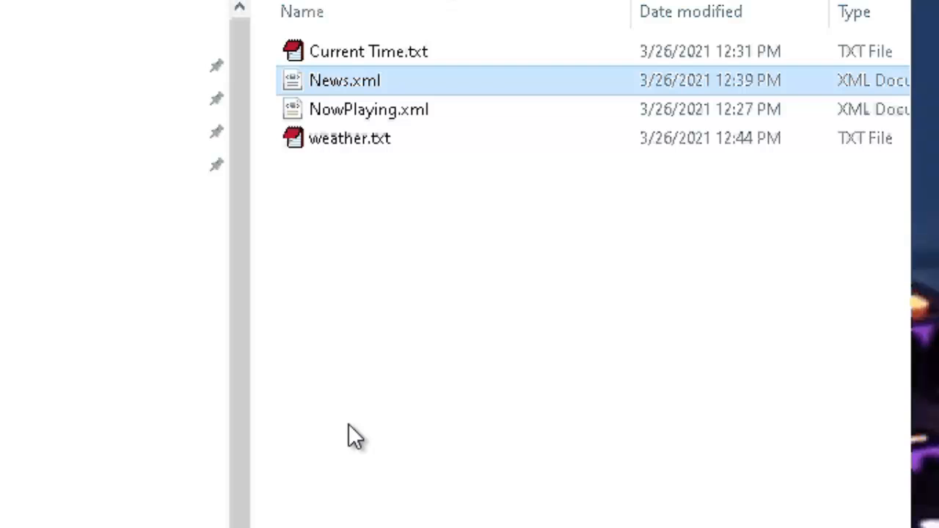
{"action": "right_click", "coordinate": [354, 80]}
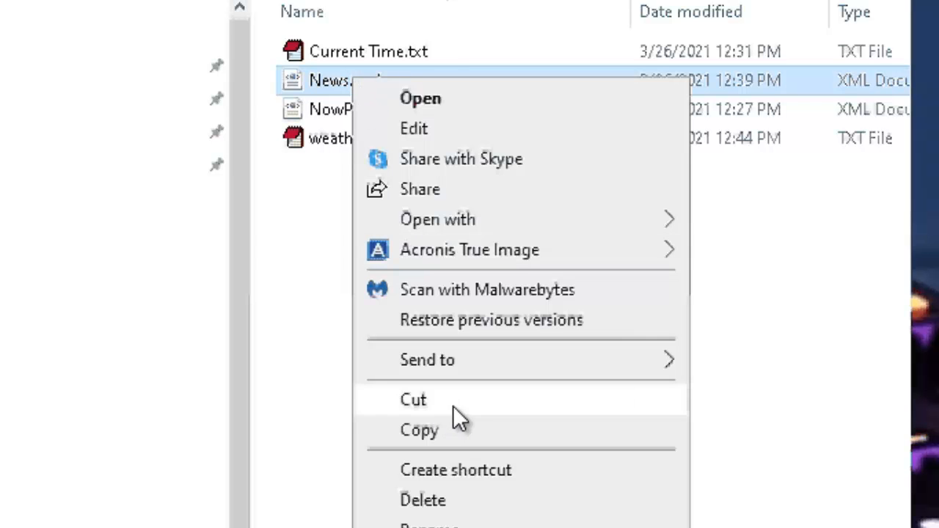
{"action": "left_click", "coordinate": [425, 497]}
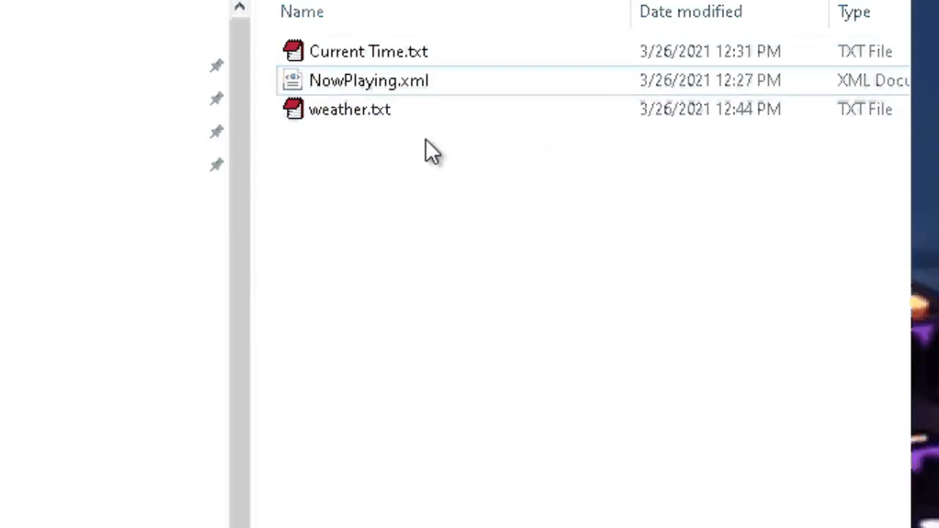
Open Current Time.txt in EditPlus, examine its $now-hour$ and $now-minute$ placeholders, and close the file
{"action": "left_click", "coordinate": [359, 46]}
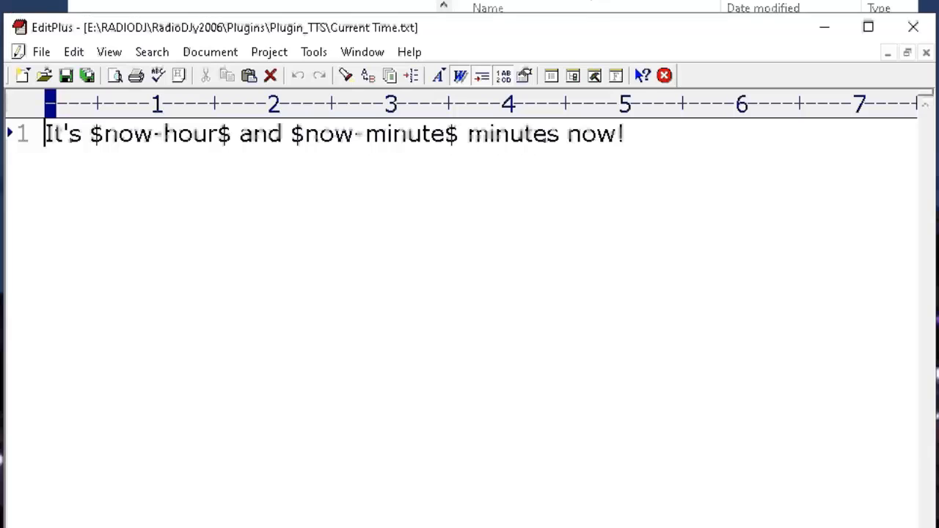
{"action": "left_click_drag", "start_coordinate": [577, 37], "coordinate": [608, 188]}
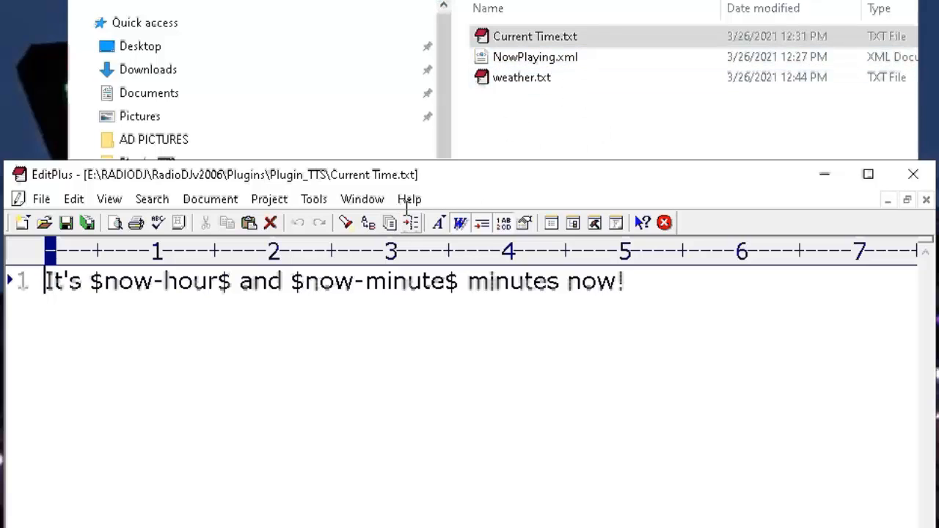
{"action": "left_click_drag", "start_coordinate": [504, 180], "coordinate": [581, 146]}
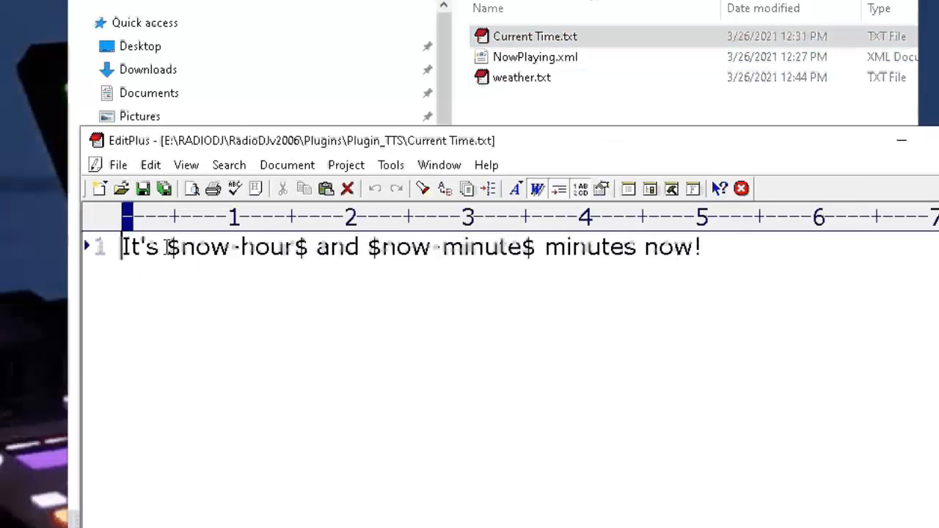
{"action": "left_click_drag", "start_coordinate": [166, 247], "coordinate": [318, 268]}
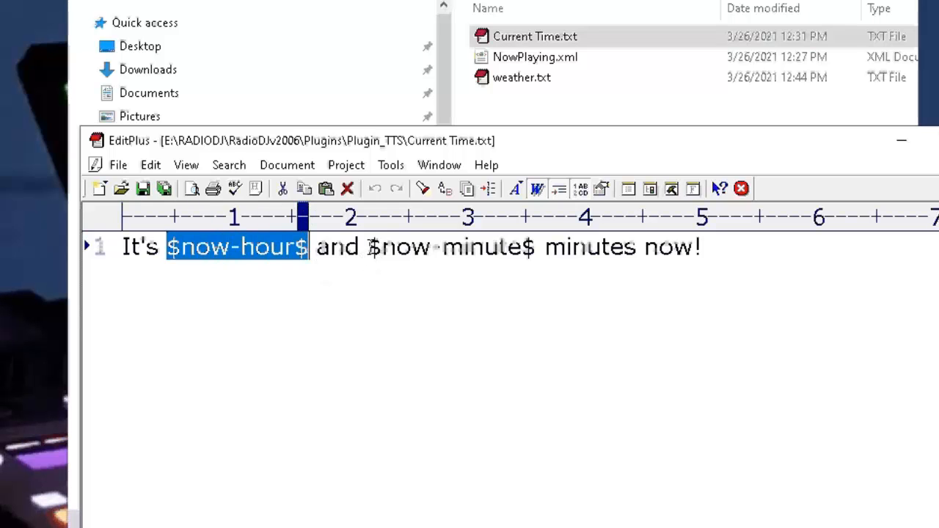
{"action": "left_click_drag", "start_coordinate": [369, 248], "coordinate": [638, 268]}
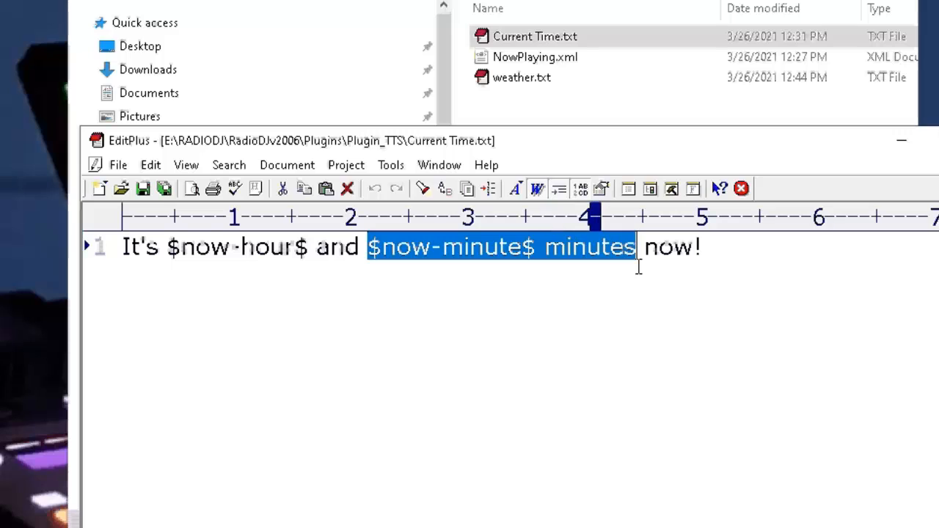
{"action": "left_click_drag", "start_coordinate": [536, 248], "coordinate": [368, 250]}
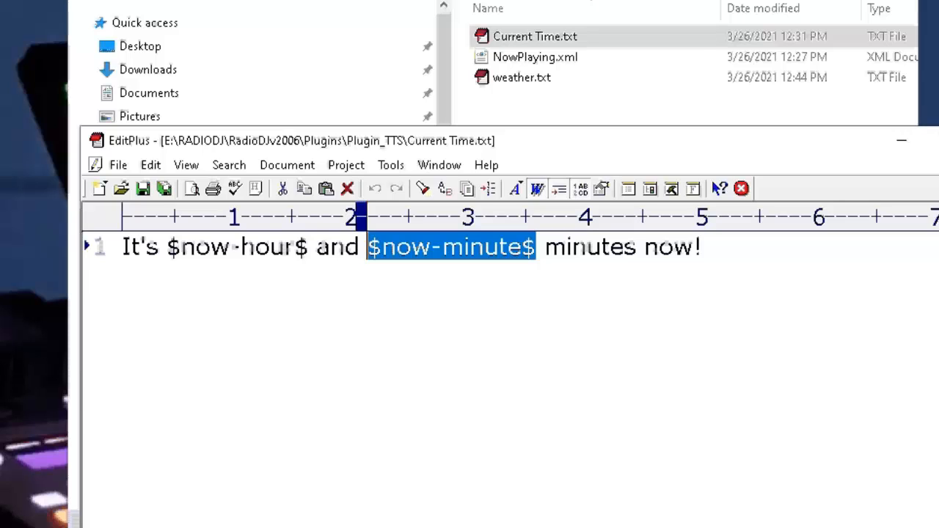
{"action": "left_click", "coordinate": [938, 140]}
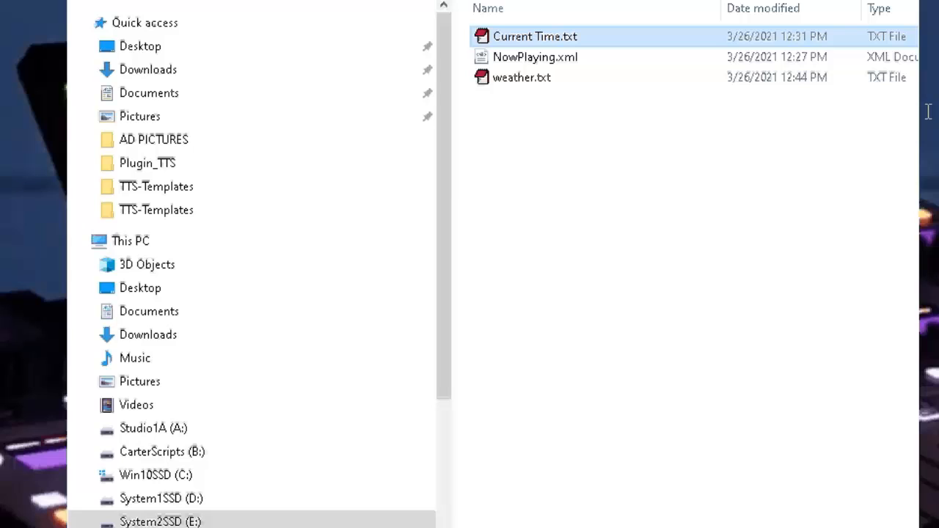
Open weather.txt, read through its announcement text, and close the file
{"action": "left_click", "coordinate": [526, 78]}
{"action": "double_click", "coordinate": [526, 78]}
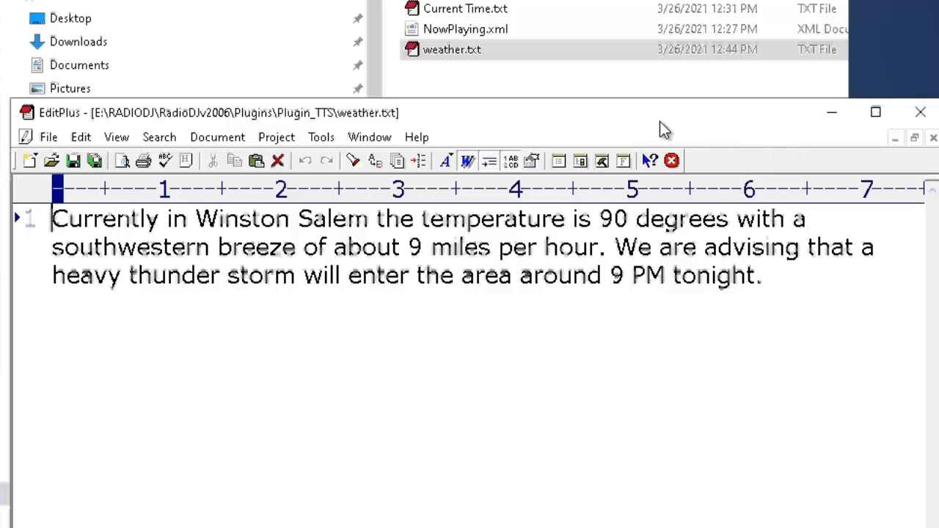
{"action": "left_click", "coordinate": [499, 46]}
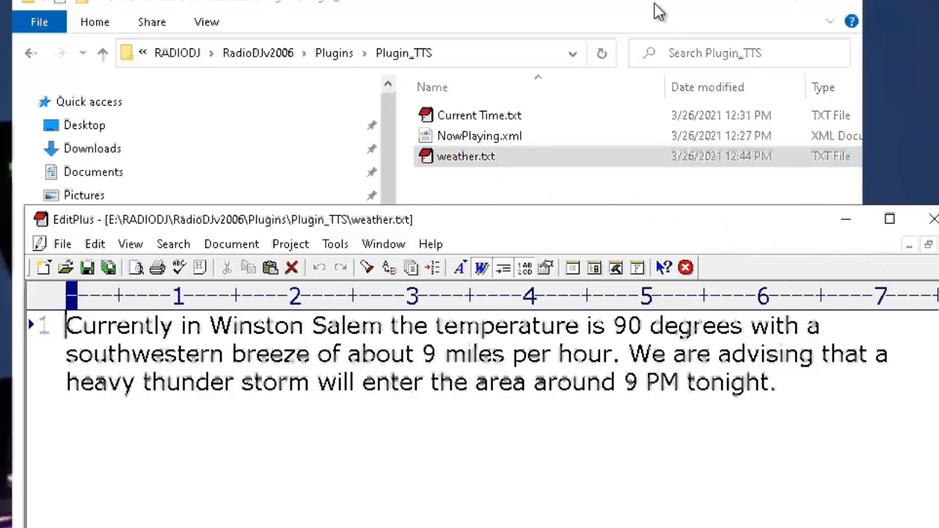
{"action": "left_click", "coordinate": [473, 157]}
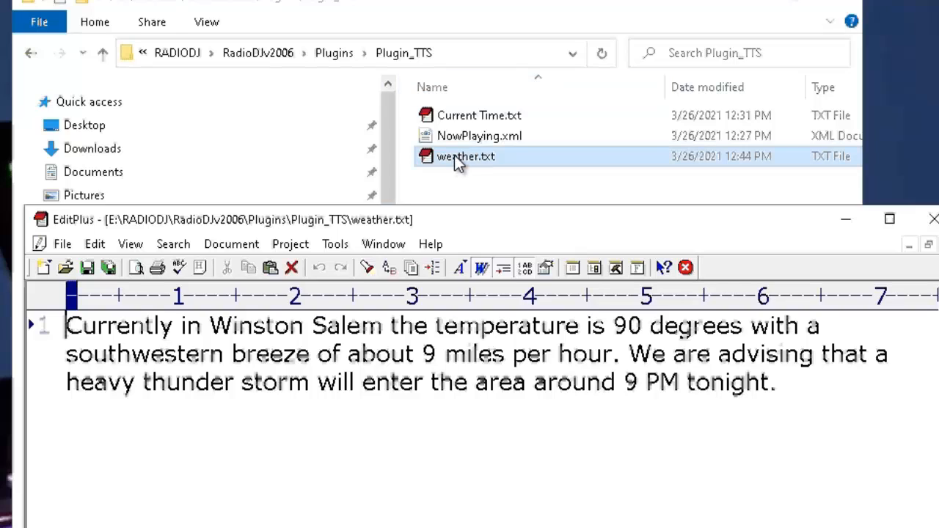
{"action": "left_click", "coordinate": [430, 219]}
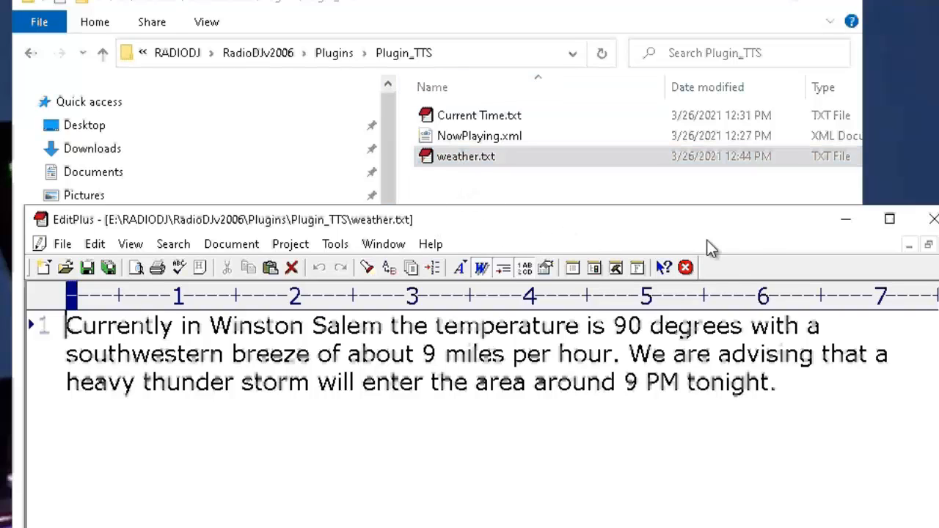
{"action": "left_click", "coordinate": [933, 220]}
Open NowPlaying.xml in EditPlus and widen the editor window
{"action": "left_click", "coordinate": [477, 135]}
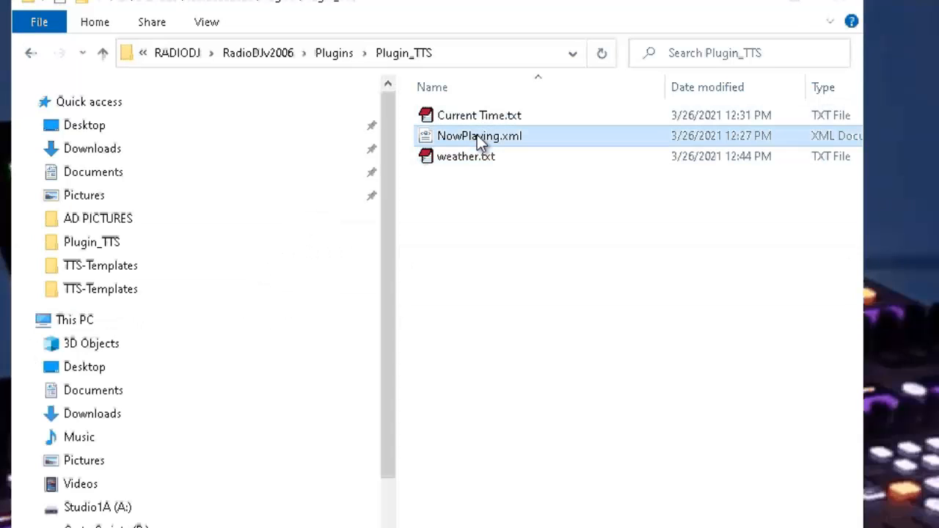
{"action": "right_click", "coordinate": [477, 135]}
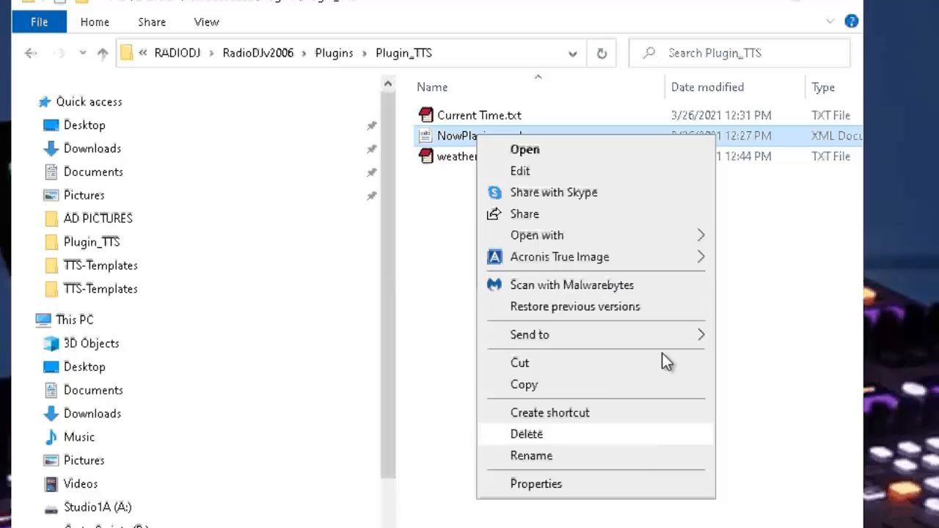
{"action": "mouse_move", "coordinate": [673, 336]}
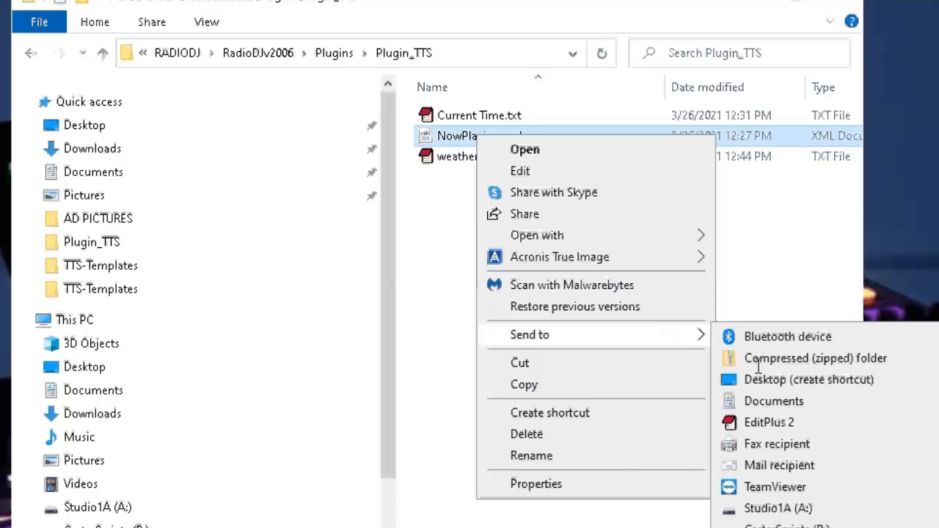
{"action": "left_click", "coordinate": [760, 421]}
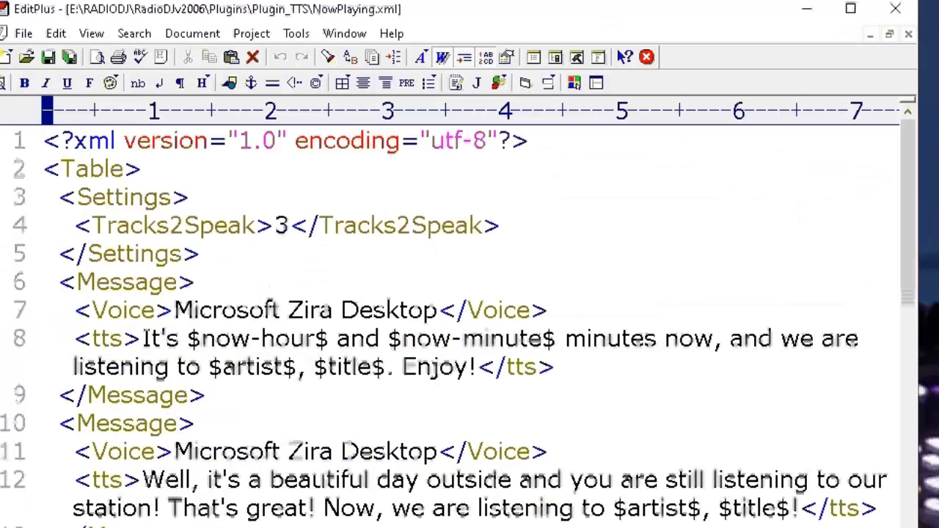
{"action": "left_click_drag", "start_coordinate": [918, 264], "coordinate": [938, 264]}
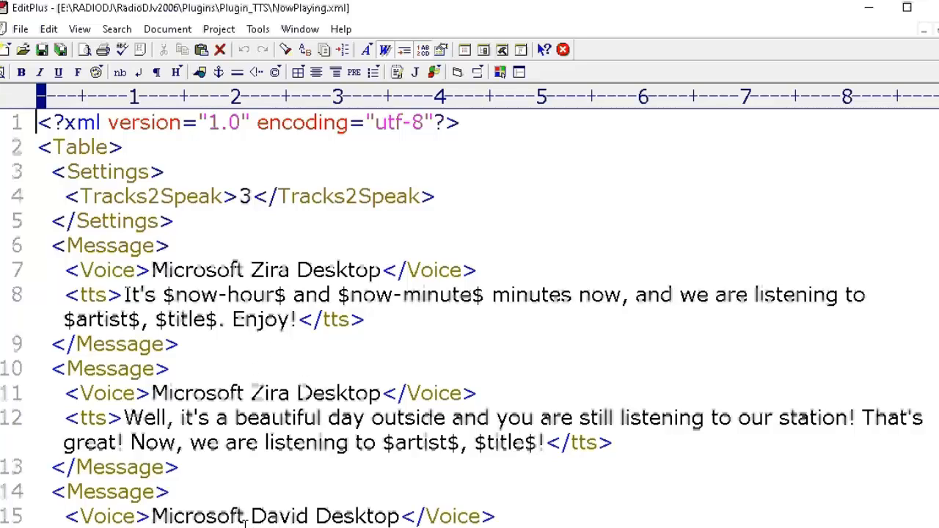
Set the second message's voice to Microsoft David Desktop and the third message's voice to Microsoft Zira Desktop
{"action": "scroll", "coordinate": [416, 328], "scroll_direction": "down", "scroll_amount": 2}
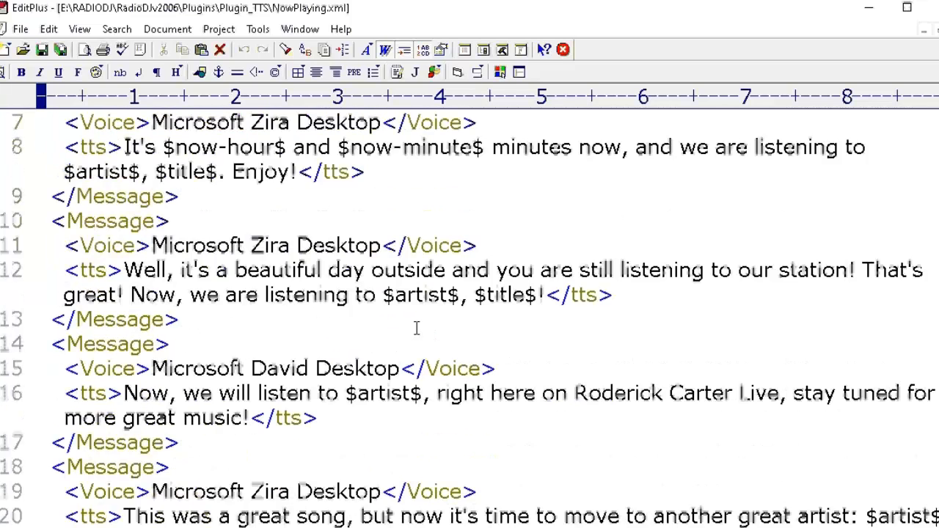
{"action": "scroll", "coordinate": [416, 328], "scroll_direction": "up", "scroll_amount": 1}
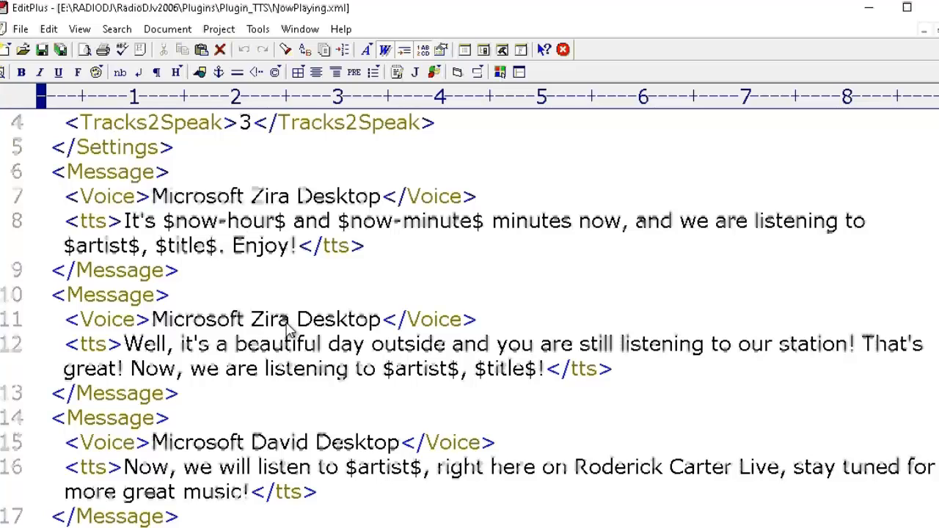
{"action": "left_click_drag", "start_coordinate": [289, 329], "coordinate": [255, 326]}
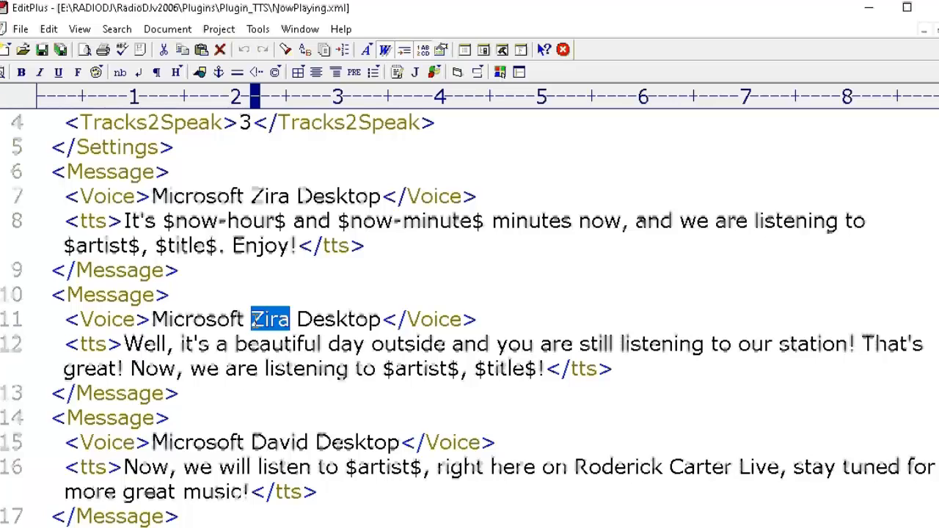
{"action": "type", "text": "David"}
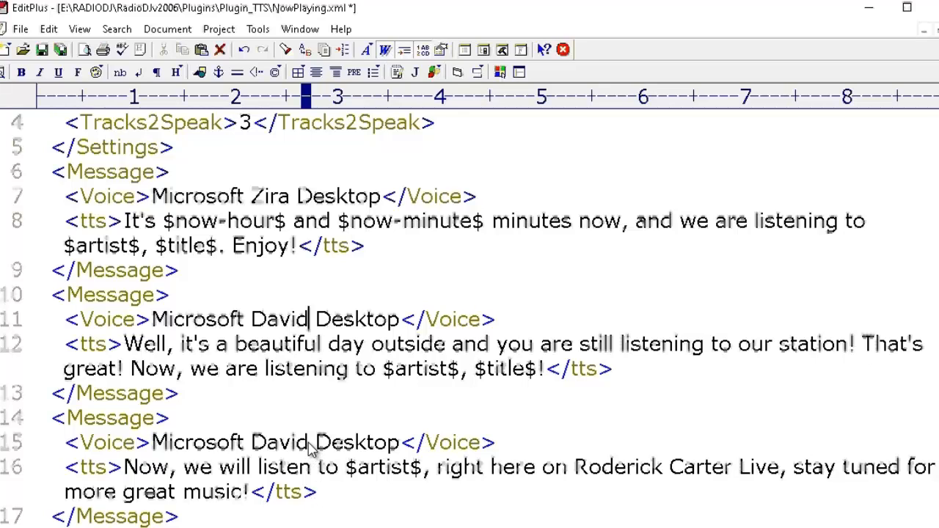
{"action": "left_click_drag", "start_coordinate": [309, 443], "coordinate": [252, 442]}
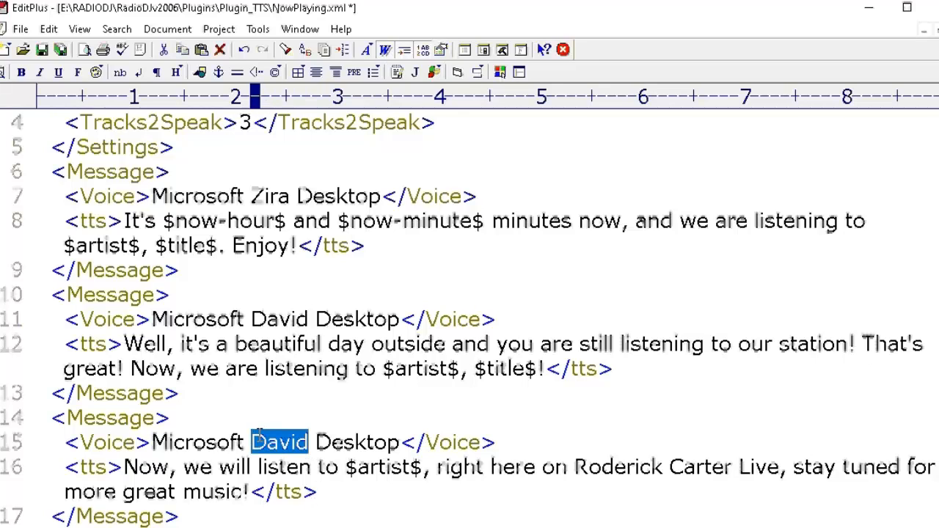
{"action": "type", "text": "Zira"}
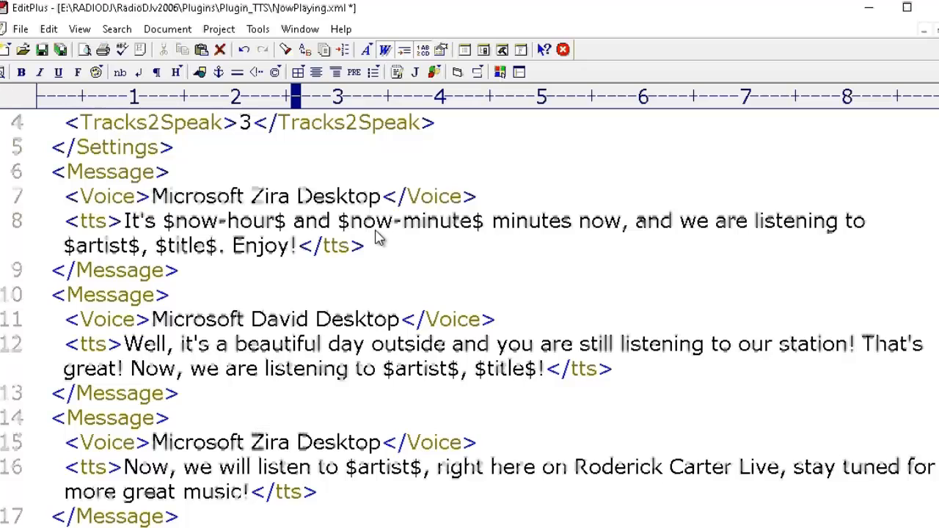
{"action": "scroll", "coordinate": [379, 413], "scroll_direction": "down", "scroll_amount": 2}
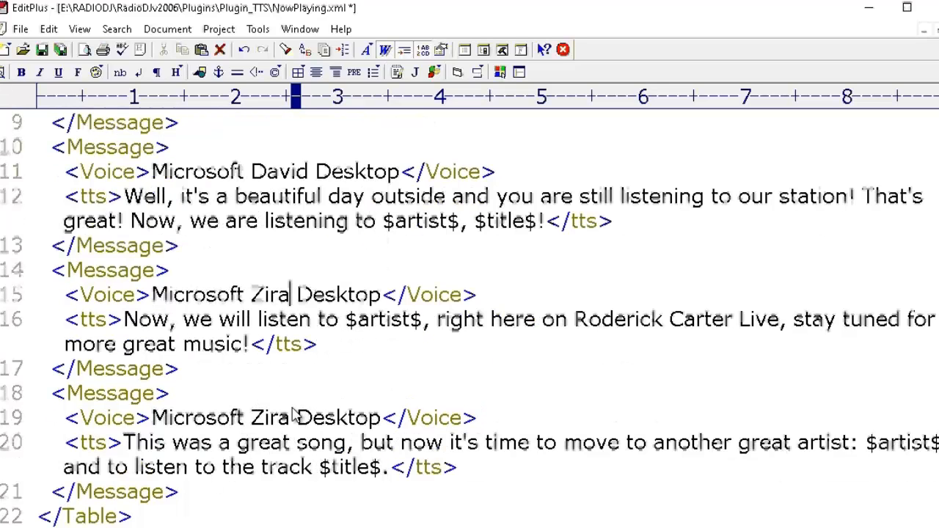
Set the fourth message's voice to Microsoft David Desktop
{"action": "left_click_drag", "start_coordinate": [292, 421], "coordinate": [252, 418]}
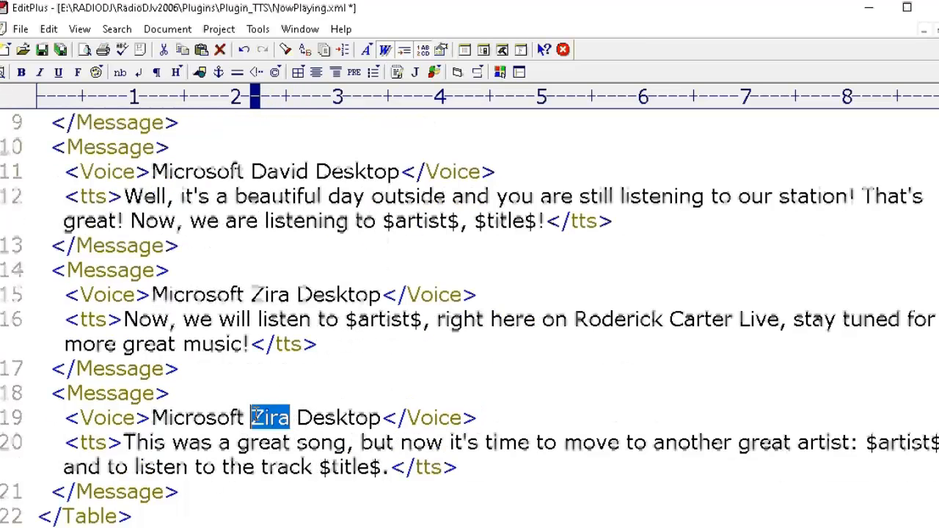
{"action": "type", "text": "David"}
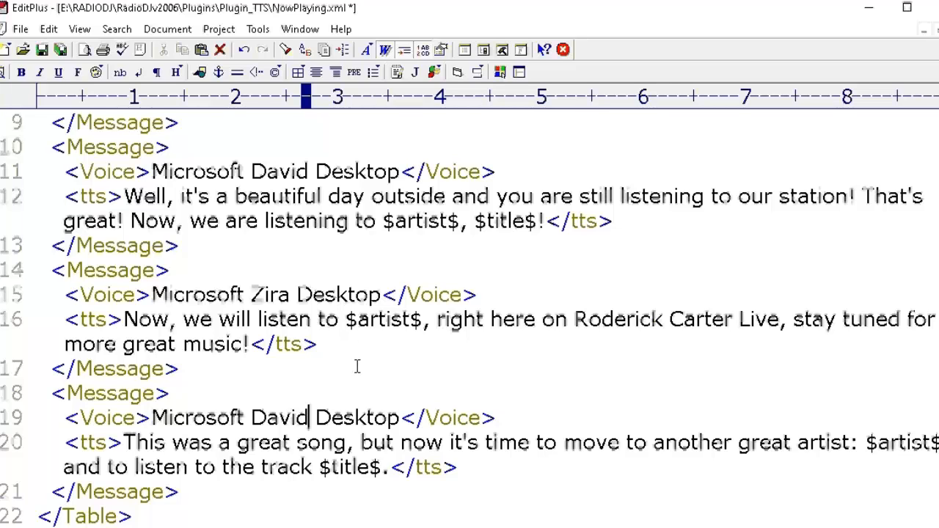
Review the Tracks2Speak setting, the messages and the time placeholders in the first message of NowPlaying.xml
{"action": "scroll", "coordinate": [367, 354], "scroll_direction": "up", "scroll_amount": 2}
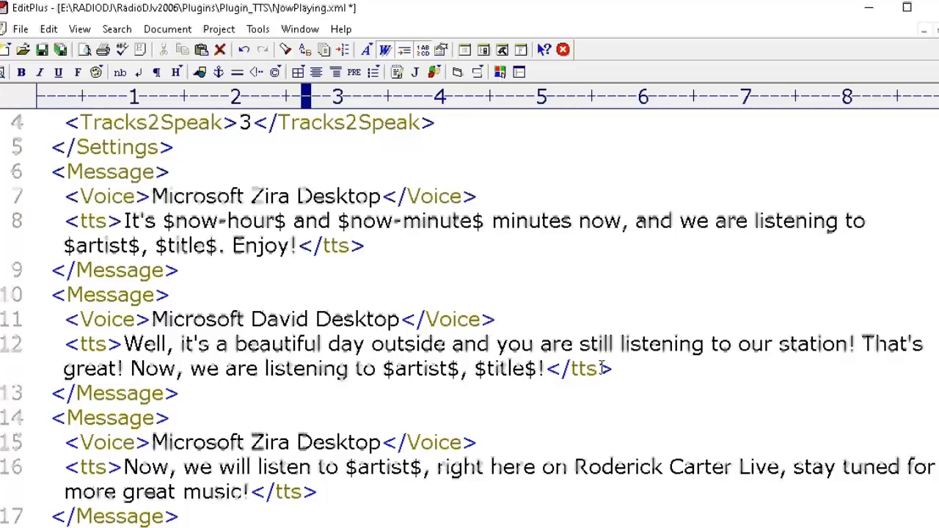
{"action": "scroll", "coordinate": [604, 368], "scroll_direction": "up", "scroll_amount": 1}
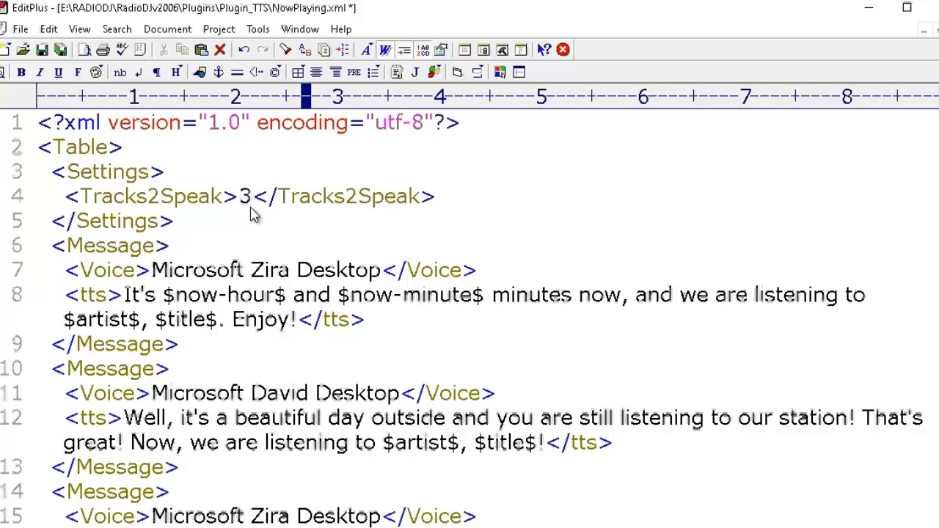
{"action": "left_click_drag", "start_coordinate": [250, 197], "coordinate": [239, 197]}
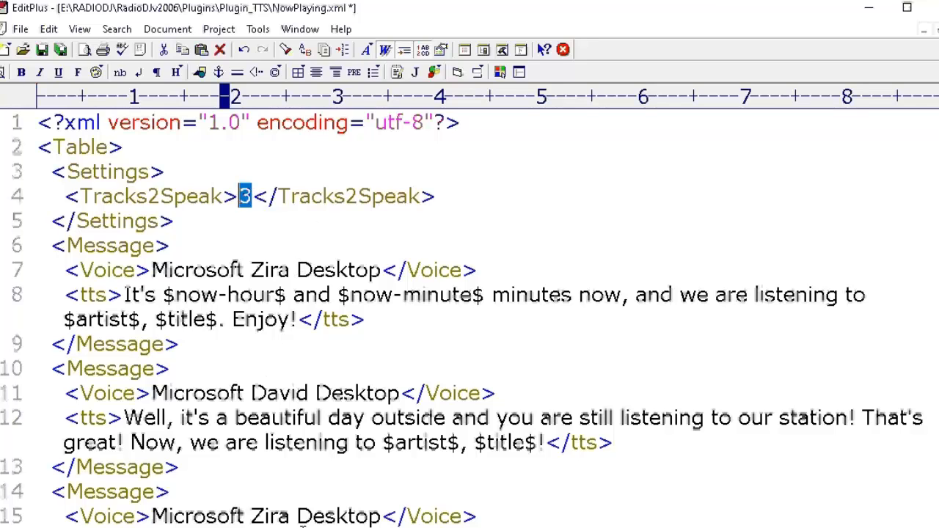
{"action": "scroll", "coordinate": [389, 446], "scroll_direction": "down", "scroll_amount": 4}
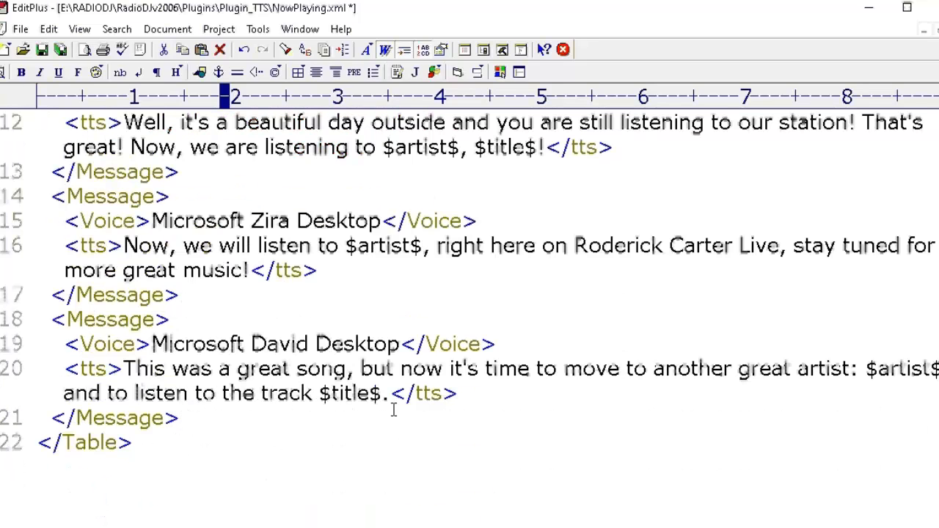
{"action": "scroll", "coordinate": [304, 180], "scroll_direction": "up", "scroll_amount": 3}
{"action": "scroll", "coordinate": [303, 181], "scroll_direction": "up", "scroll_amount": 1}
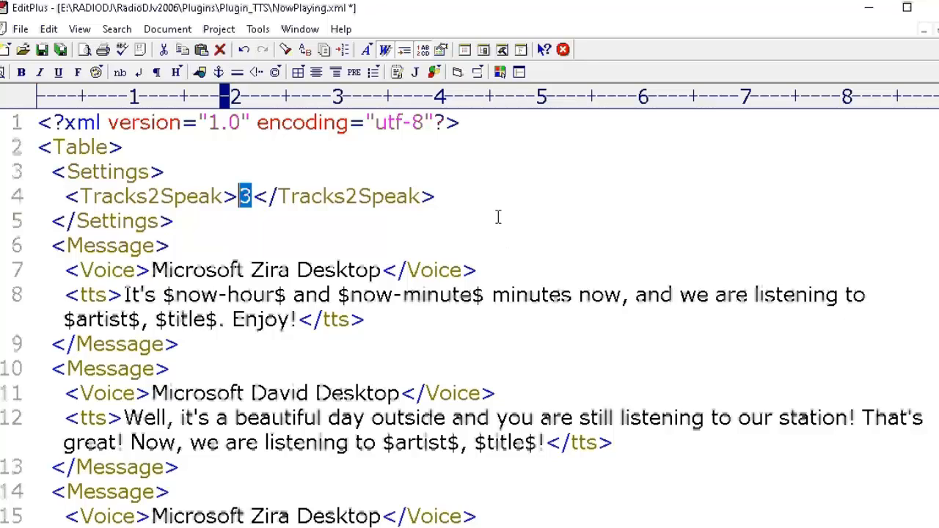
{"action": "left_click", "coordinate": [476, 208]}
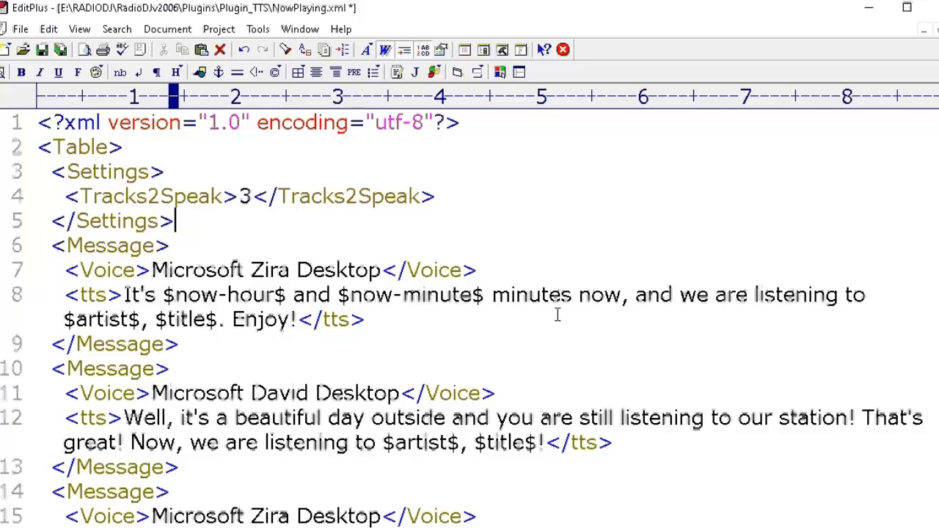
{"action": "left_click_drag", "start_coordinate": [486, 294], "coordinate": [165, 297]}
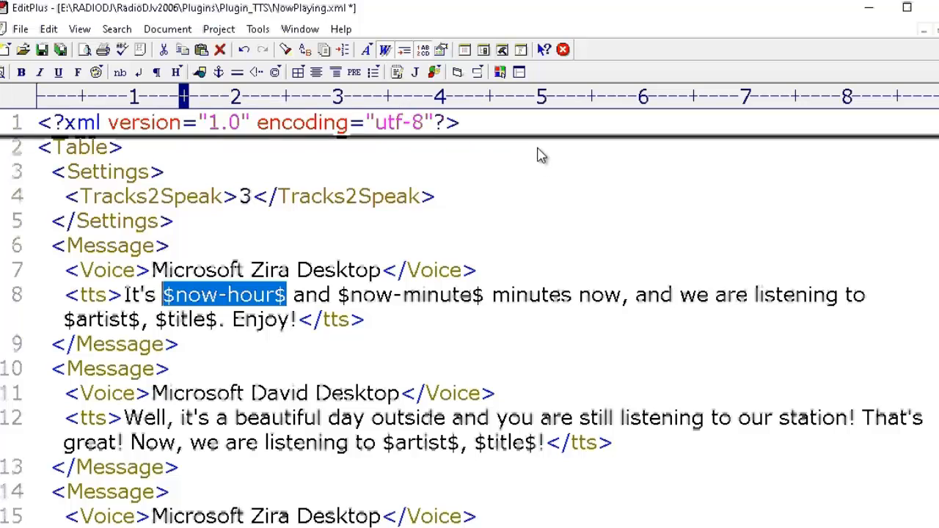
Switch to File Explorer and open RadioDJ - Stream Variables.pdf from the Docs folder of RadioDJv2006
{"action": "left_click_drag", "start_coordinate": [538, 149], "coordinate": [532, 140]}
{"action": "left_click", "coordinate": [522, 4]}
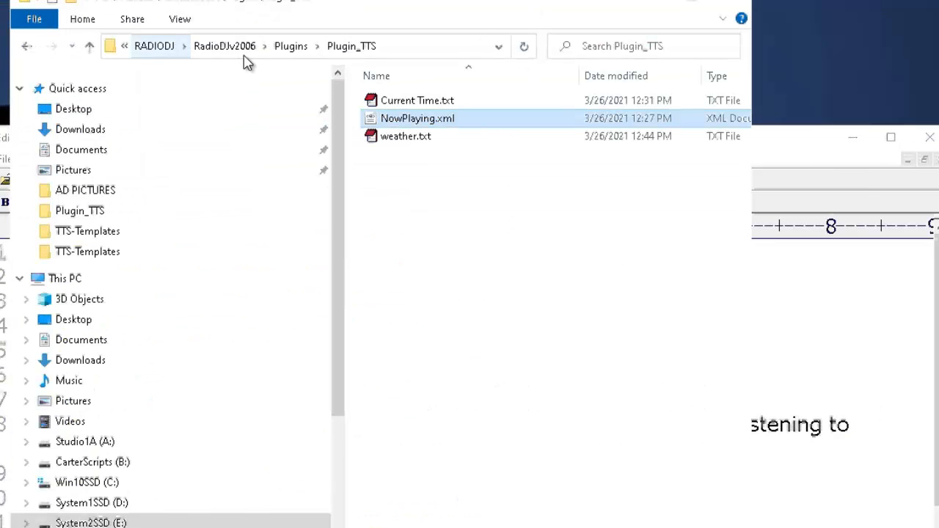
{"action": "left_click", "coordinate": [238, 50]}
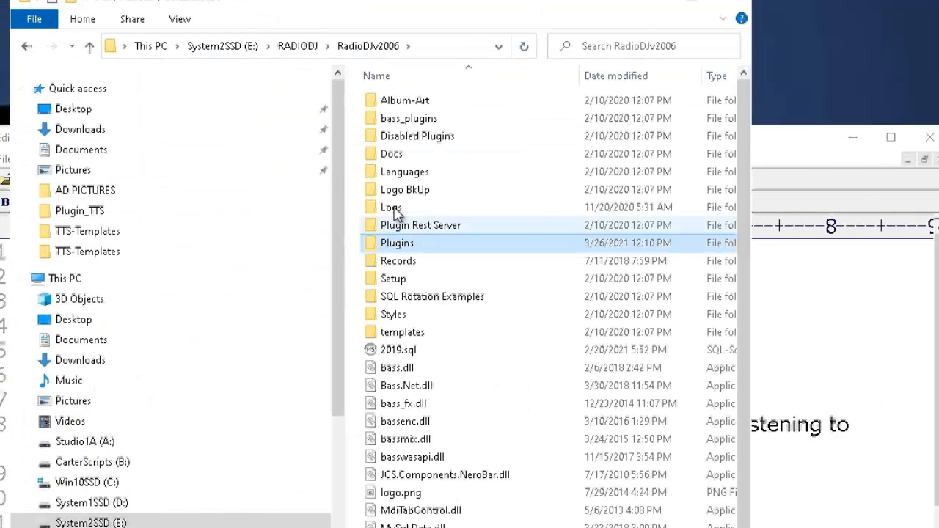
{"action": "double_click", "coordinate": [377, 154]}
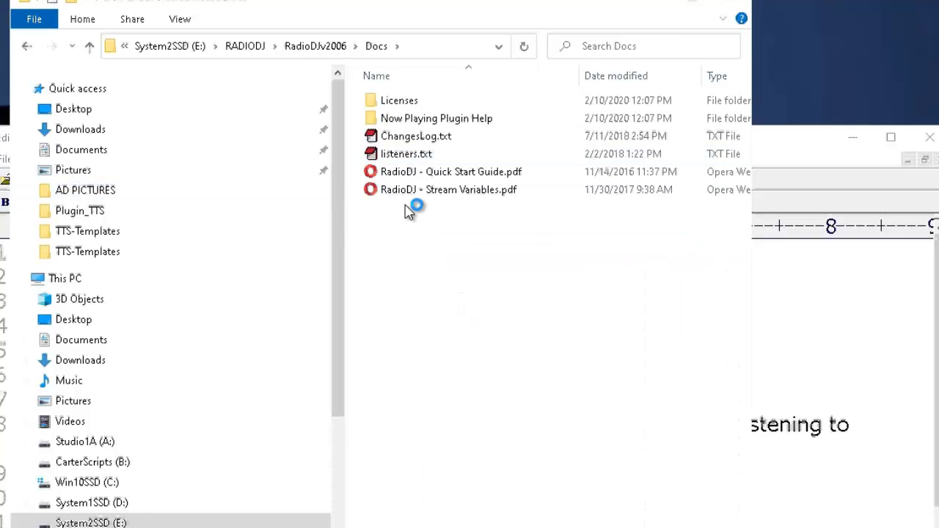
{"action": "left_click", "coordinate": [470, 201]}
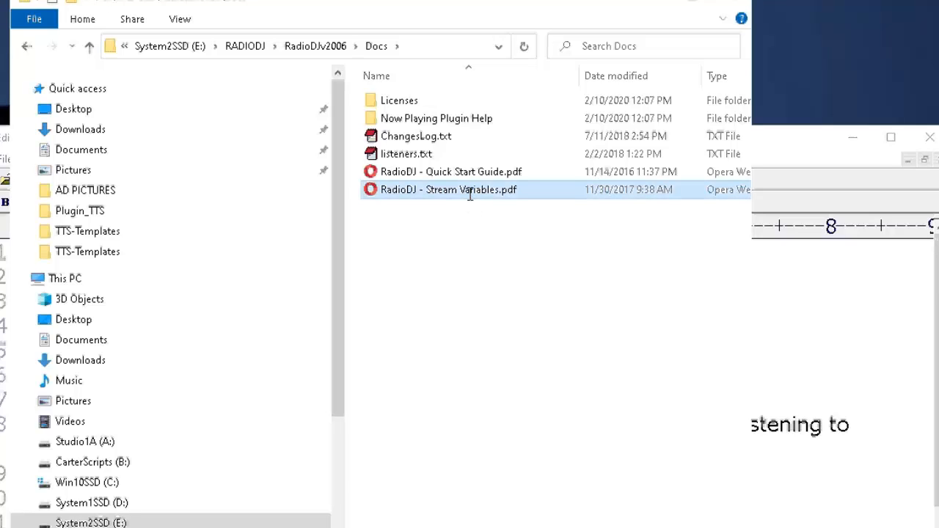
{"action": "double_click", "coordinate": [470, 192]}
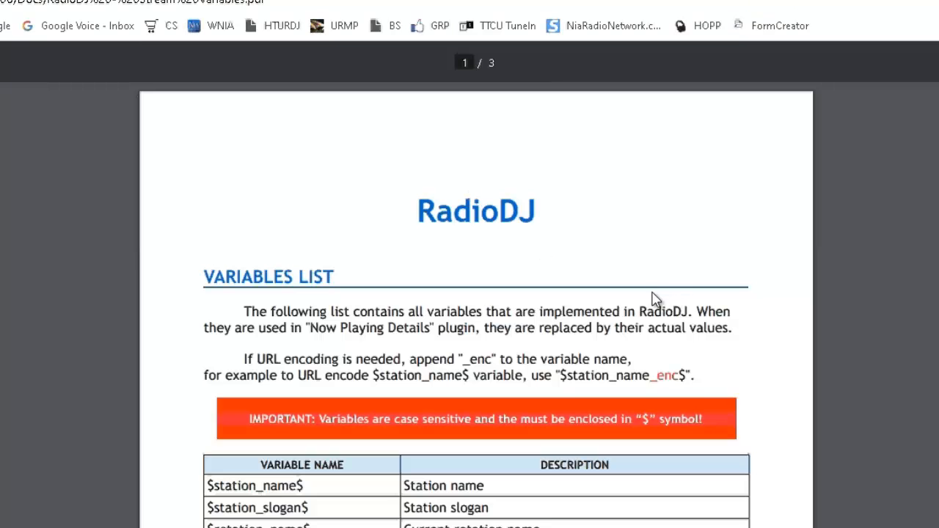
Examine the variable names and descriptions in the PDF's variables list, through to the track types list
{"action": "scroll", "coordinate": [649, 294], "scroll_direction": "down", "scroll_amount": 3}
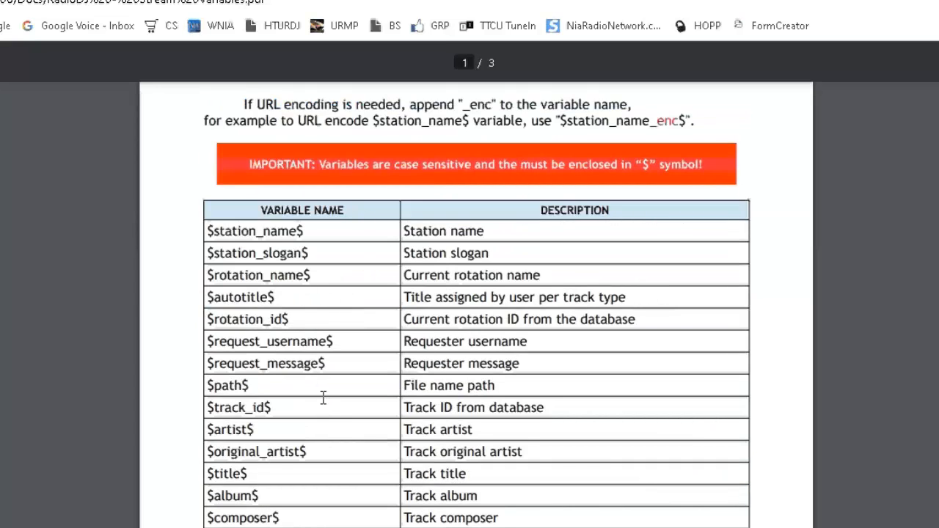
{"action": "scroll", "coordinate": [322, 399], "scroll_direction": "down", "scroll_amount": 2}
{"action": "scroll", "coordinate": [321, 411], "scroll_direction": "down", "scroll_amount": 3}
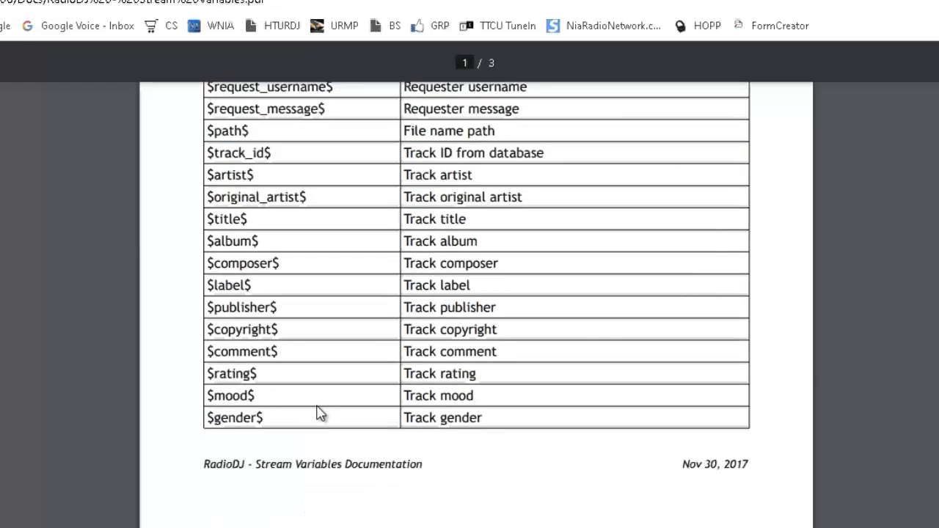
{"action": "scroll", "coordinate": [332, 446], "scroll_direction": "down", "scroll_amount": 2}
{"action": "scroll", "coordinate": [339, 456], "scroll_direction": "down", "scroll_amount": 12}
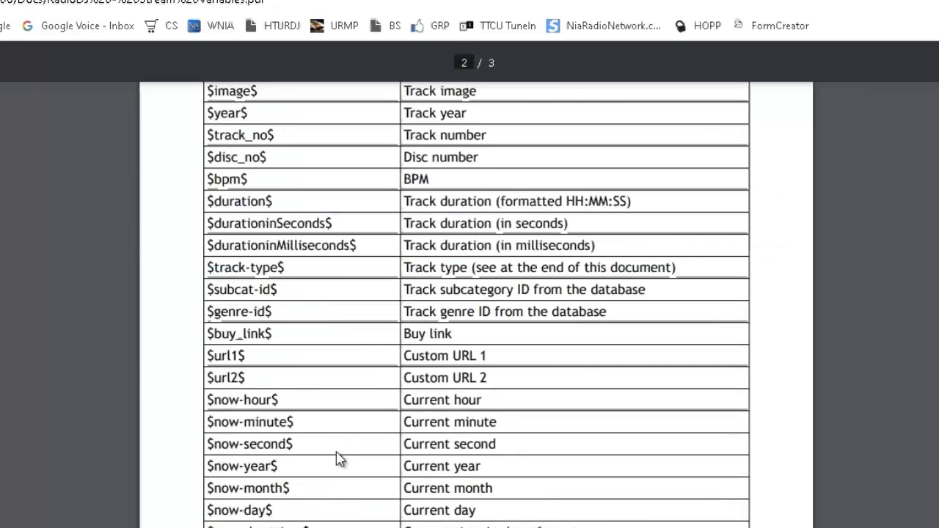
{"action": "scroll", "coordinate": [343, 487], "scroll_direction": "up", "scroll_amount": 9}
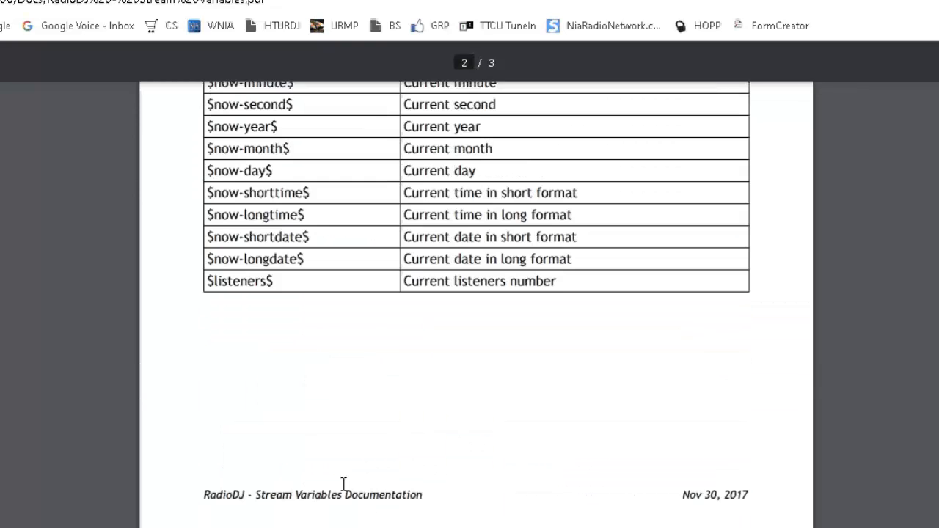
{"action": "scroll", "coordinate": [350, 506], "scroll_direction": "down", "scroll_amount": 5}
{"action": "scroll", "coordinate": [353, 522], "scroll_direction": "down", "scroll_amount": 3}
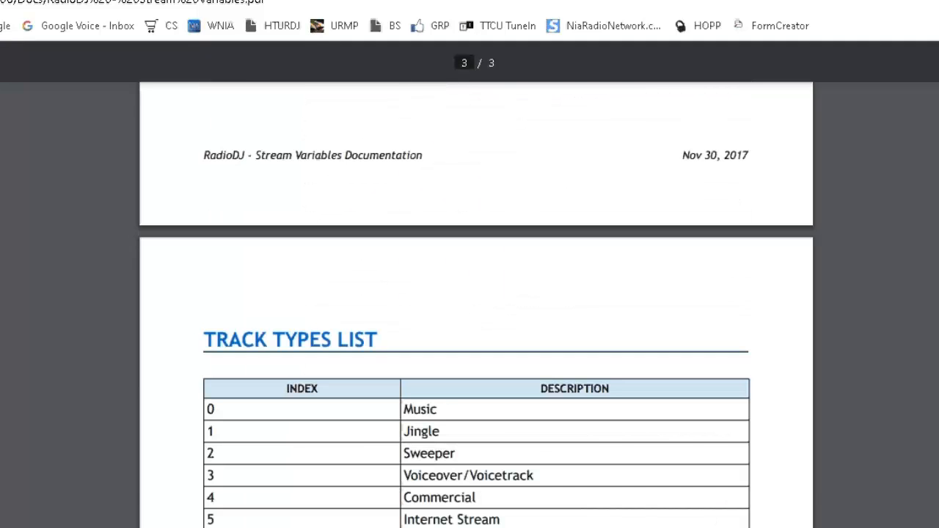
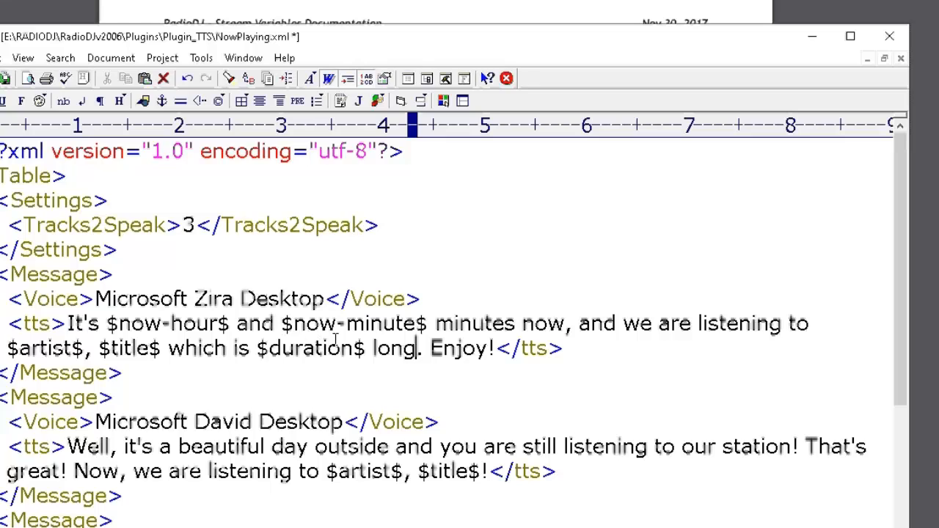
Save NowPlaying.xml in EditPlus, return to the PDF and copy the $year$ variable from its list
{"action": "left_click", "coordinate": [9, 77]}
{"action": "left_click", "coordinate": [922, 166]}
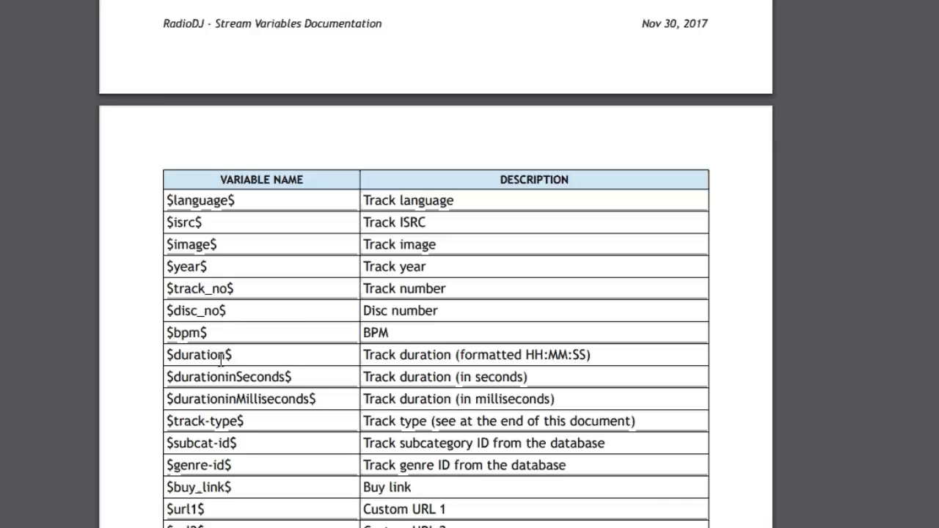
{"action": "double_click", "coordinate": [197, 266]}
{"action": "right_click", "coordinate": [186, 273]}
{"action": "left_click", "coordinate": [225, 330]}
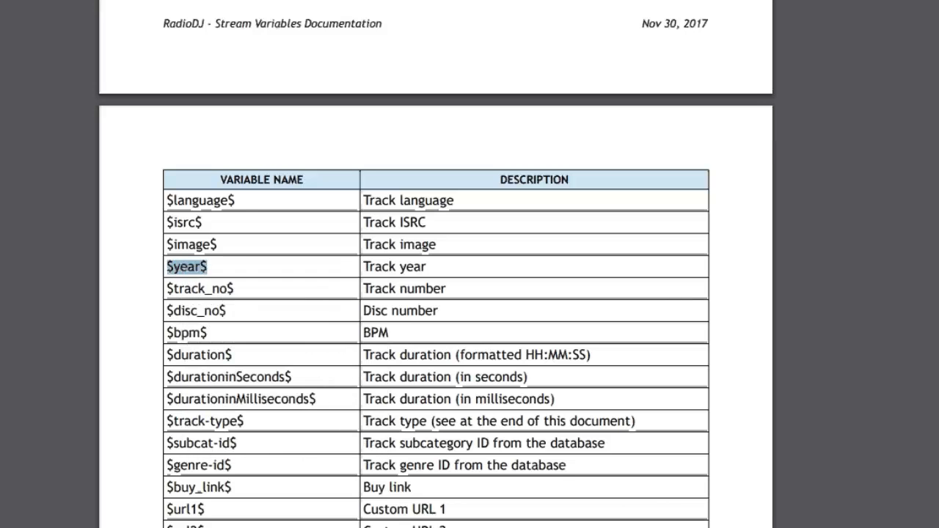
In EditPlus, add "recorded in the year $year$" after "long" in the first message, save NowPlaying.xml and return to the PDF
{"action": "key", "text": "alt+Tab"}
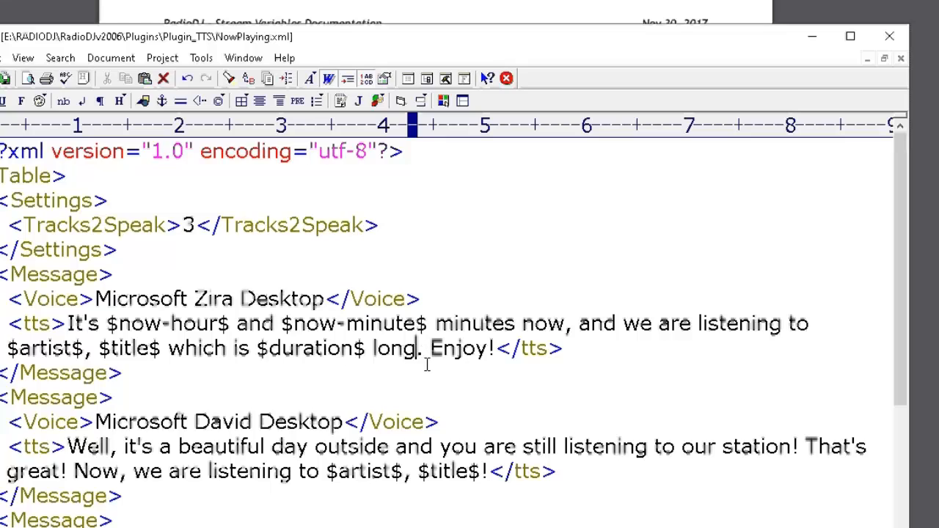
{"action": "type", "text": "record"}
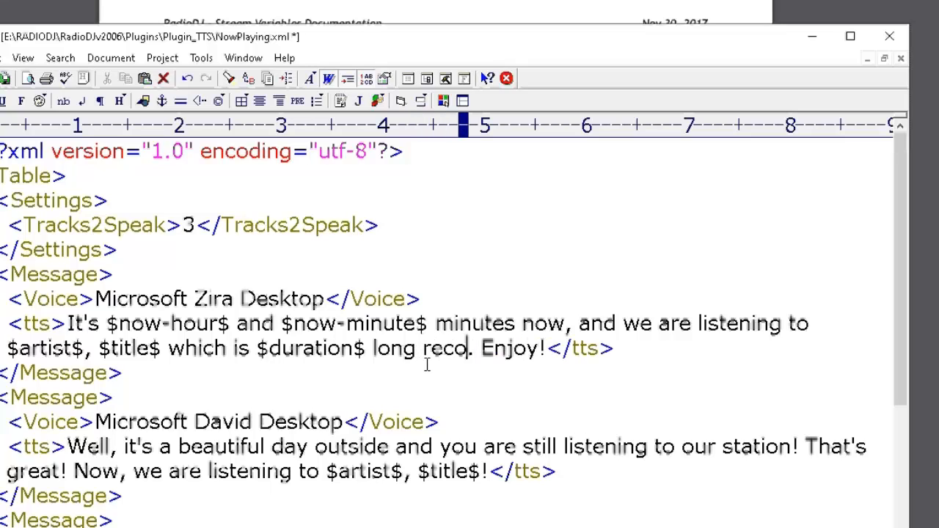
{"action": "type", "text": "ed"}
{"action": "type", "text": " in the"}
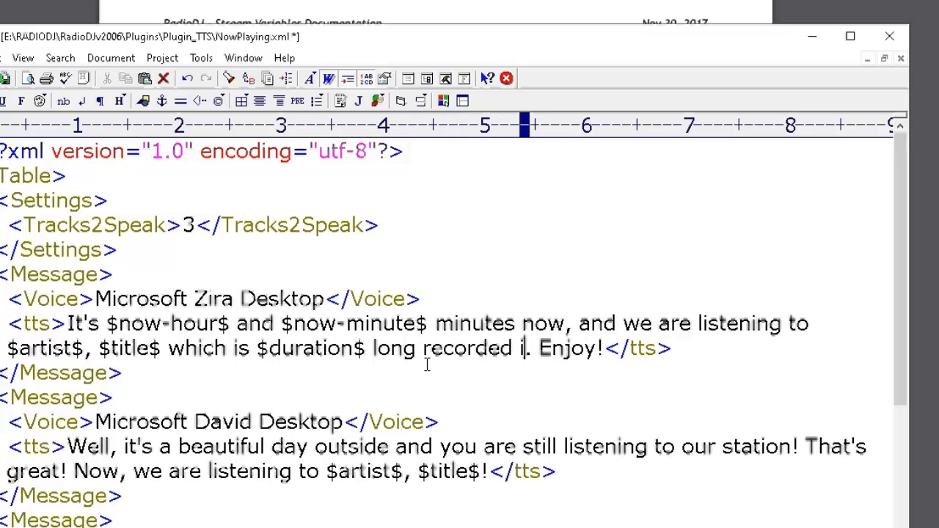
{"action": "type", "text": " year $year$"}
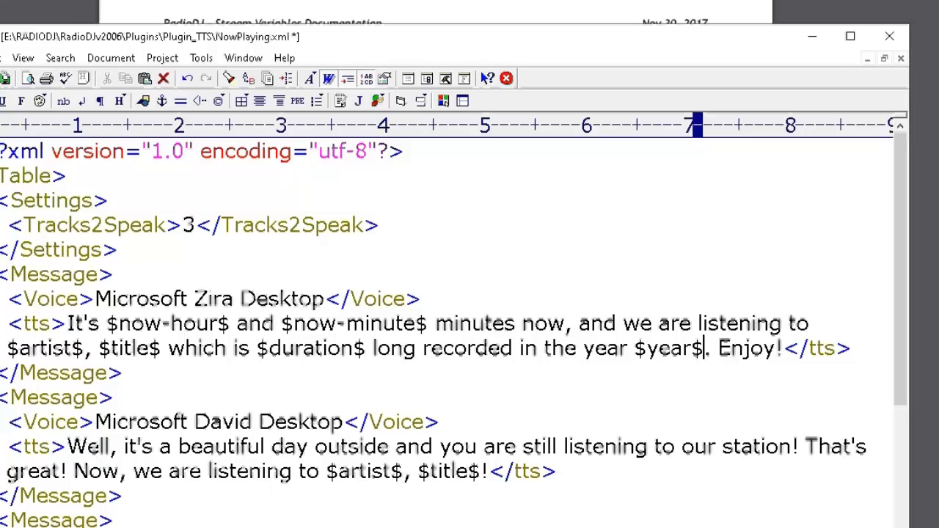
{"action": "left_click", "coordinate": [1, 79]}
{"action": "left_click", "coordinate": [889, 36]}
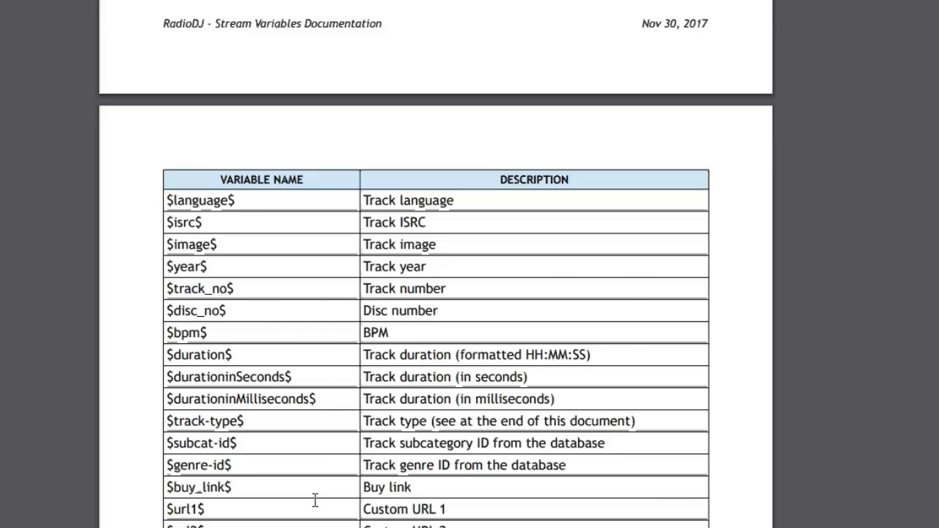
Copy the $now-day$ variable from the PDF's variables list
{"action": "scroll", "coordinate": [314, 499], "scroll_direction": "down", "scroll_amount": 3}
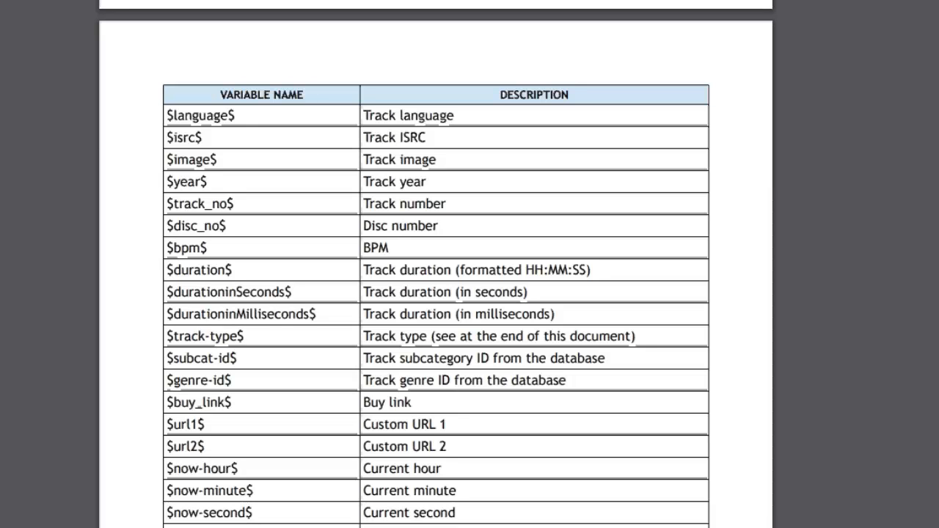
{"action": "scroll", "coordinate": [278, 381], "scroll_direction": "down", "scroll_amount": 5}
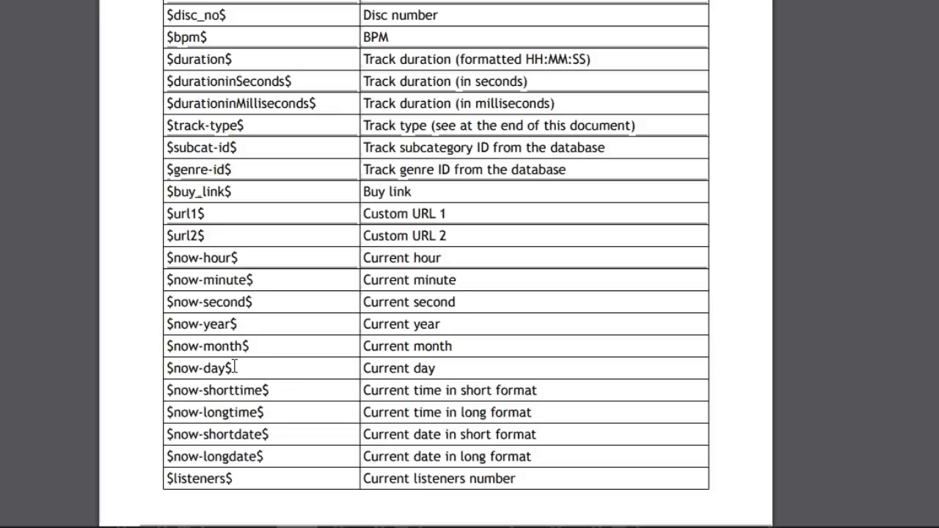
{"action": "left_click_drag", "start_coordinate": [234, 367], "coordinate": [167, 369]}
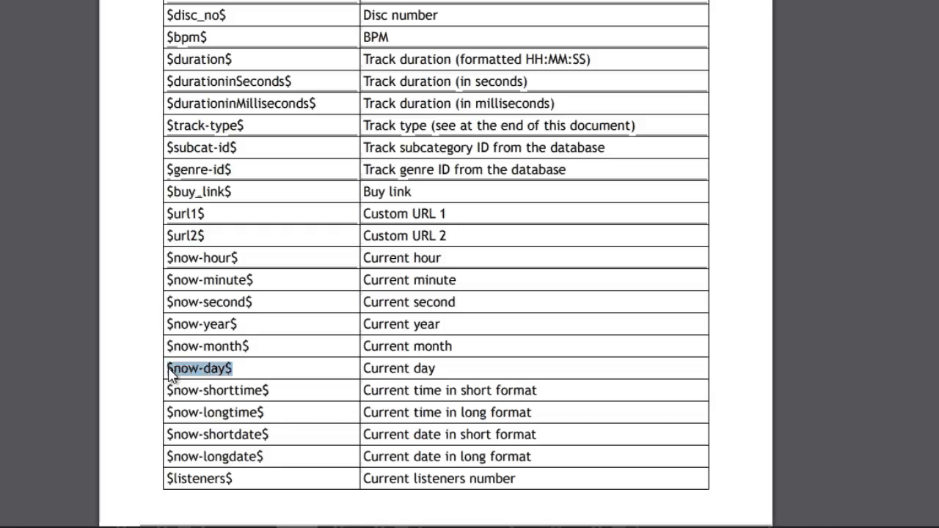
{"action": "right_click", "coordinate": [187, 370]}
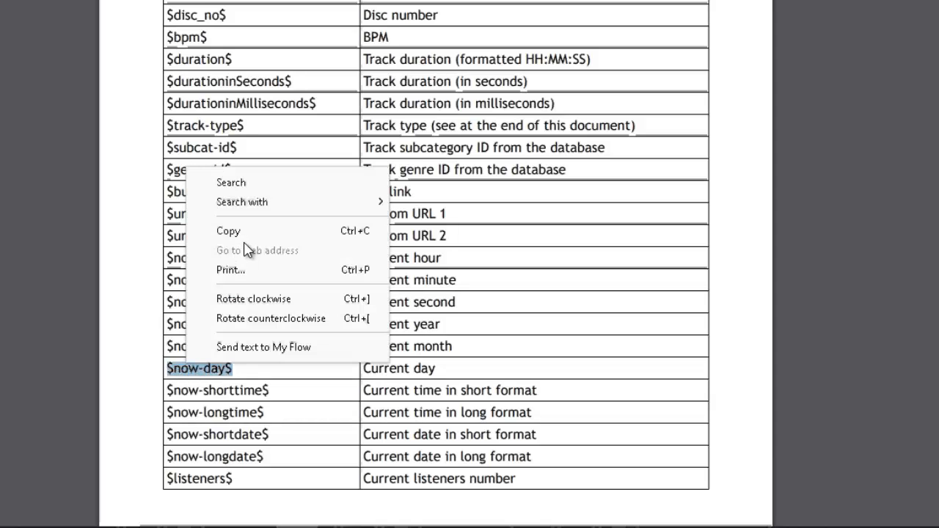
{"action": "left_click", "coordinate": [246, 228]}
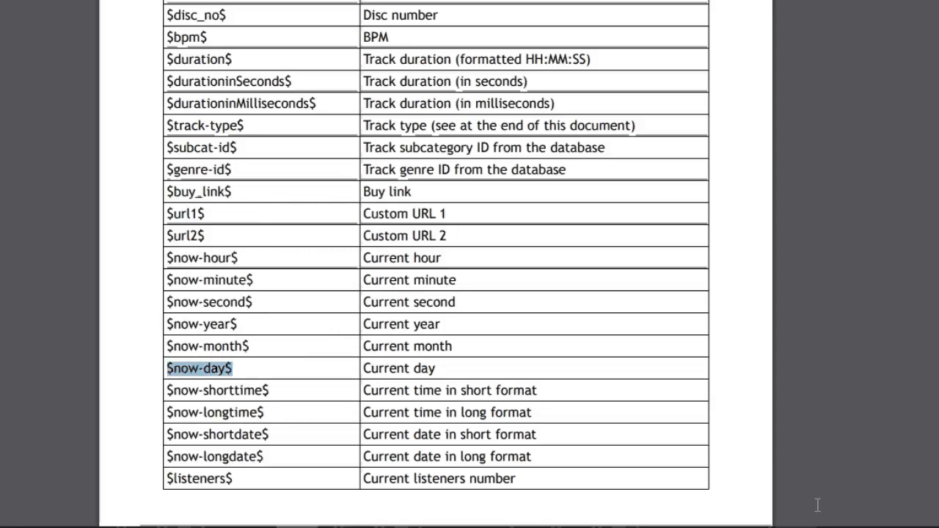
In EditPlus, add "Today's date is $now-day$" after "more great music!" at the end of the third message
{"action": "left_click", "coordinate": [837, 527]}
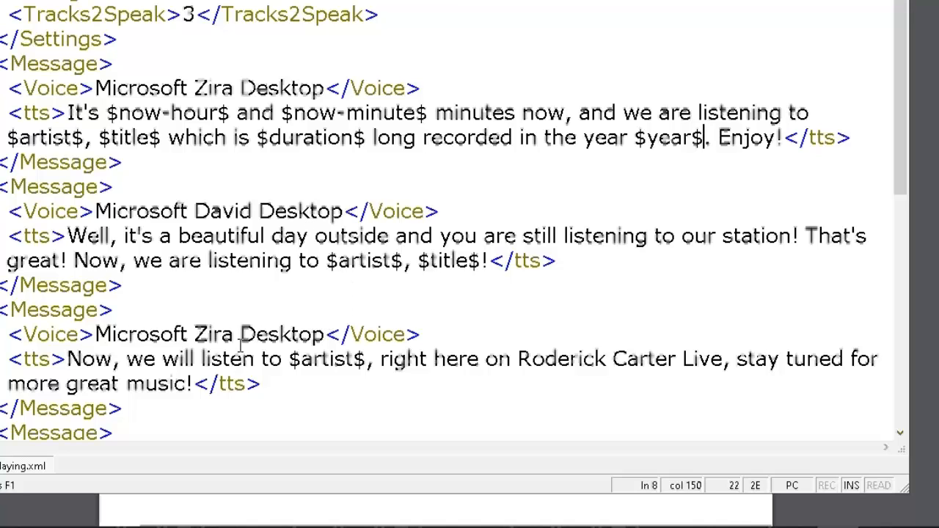
{"action": "scroll", "coordinate": [281, 346], "scroll_direction": "down", "scroll_amount": 2}
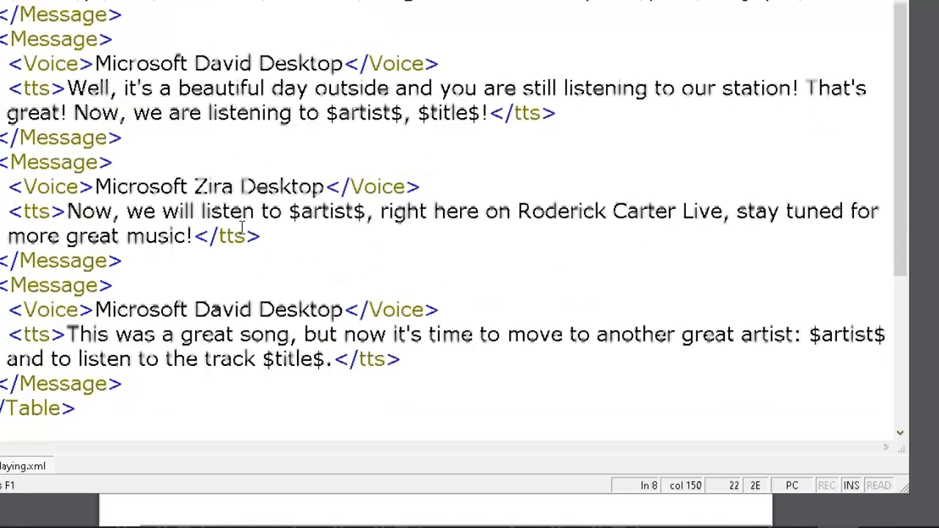
{"action": "left_click", "coordinate": [195, 237]}
{"action": "type", "text": "The d"}
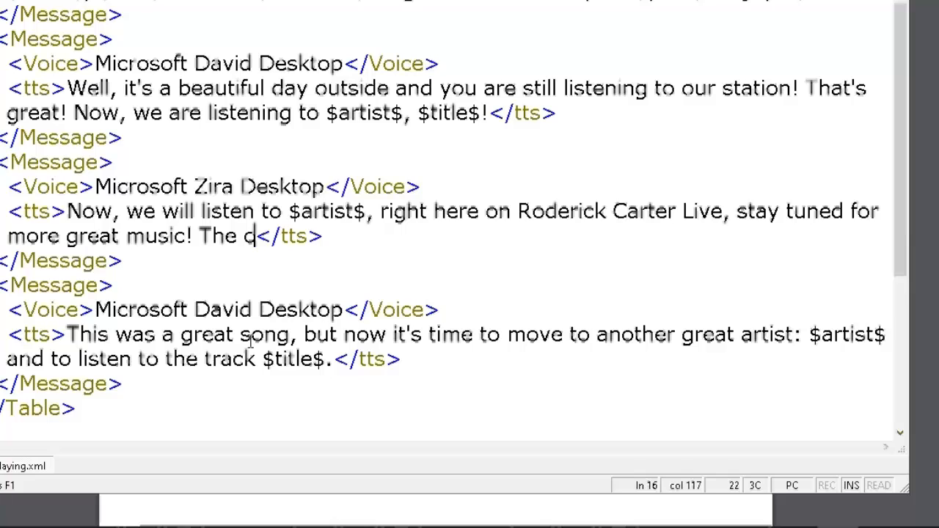
{"action": "key", "text": "BackSpace"}
{"action": "key", "text": "BackSpace"}
{"action": "key", "text": "BackSpace"}
{"action": "key", "text": "BackSpace"}
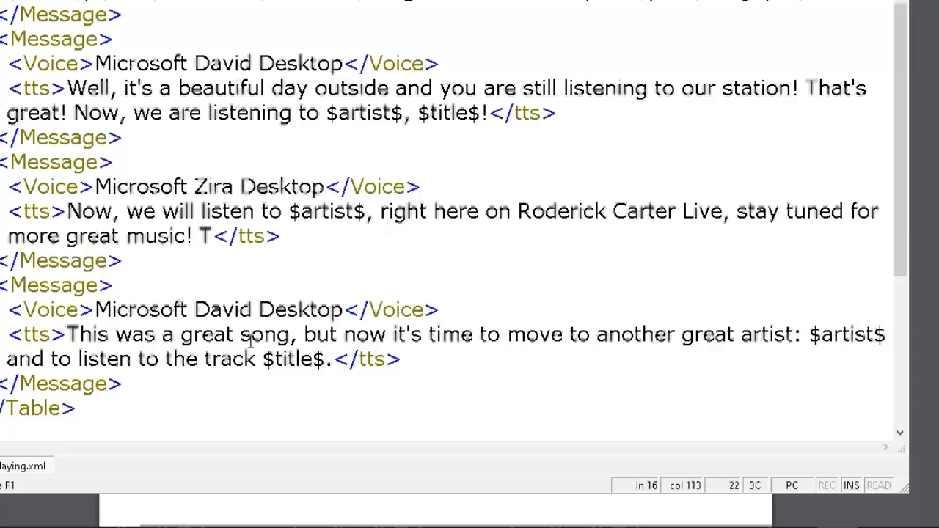
{"action": "type", "text": "oday's "}
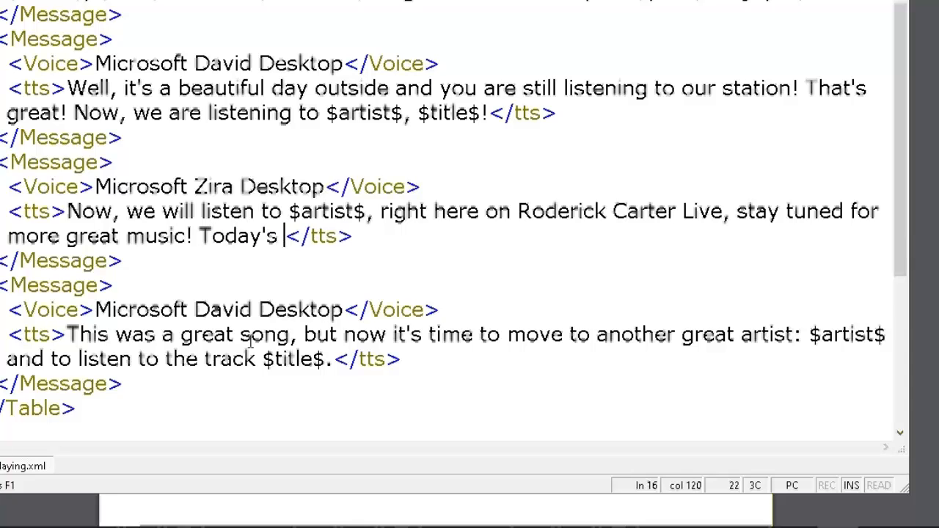
{"action": "type", "text": "date is"}
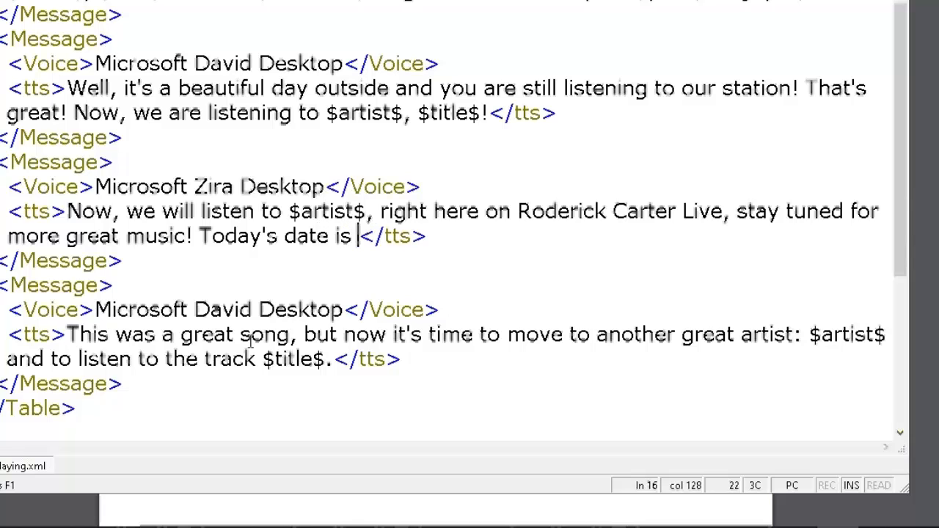
{"action": "key", "text": "ctrl+v"}
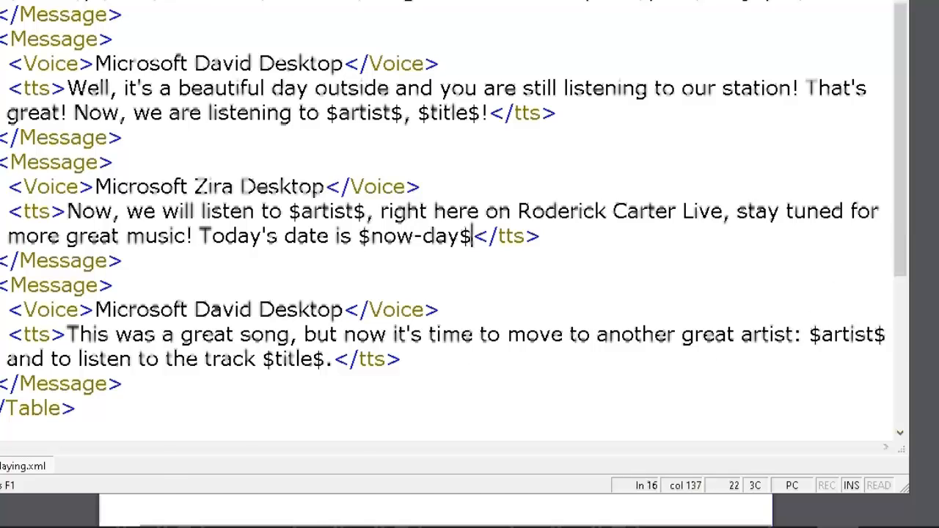
Return to the PDF and copy the $now-month$ variable from its variables list
{"action": "key", "text": "alt+Tab"}
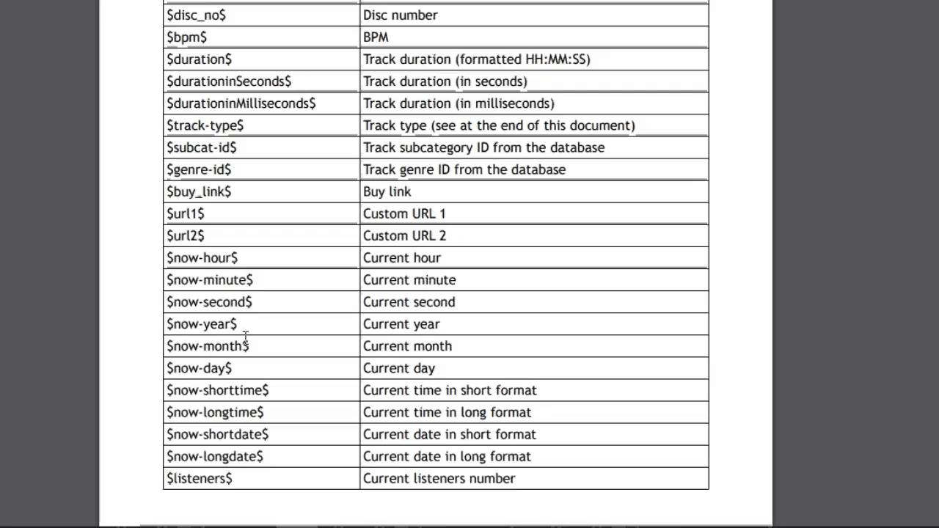
{"action": "left_click_drag", "start_coordinate": [251, 346], "coordinate": [167, 346]}
{"action": "key", "text": "ctrl+c"}
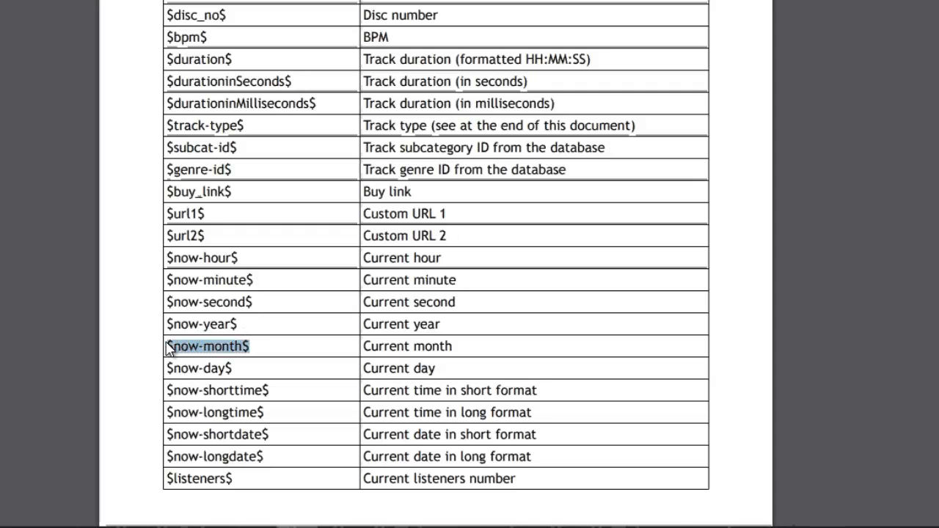
{"action": "right_click", "coordinate": [198, 353]}
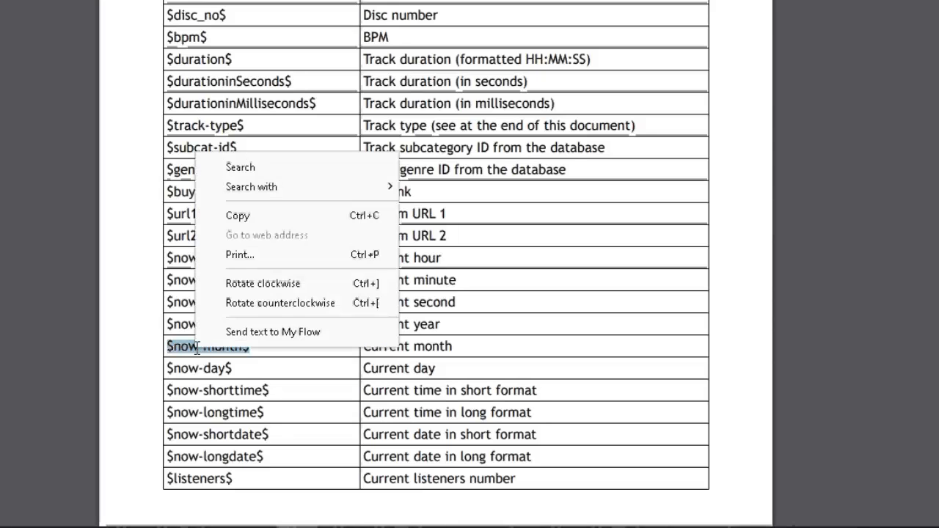
{"action": "left_click", "coordinate": [250, 217]}
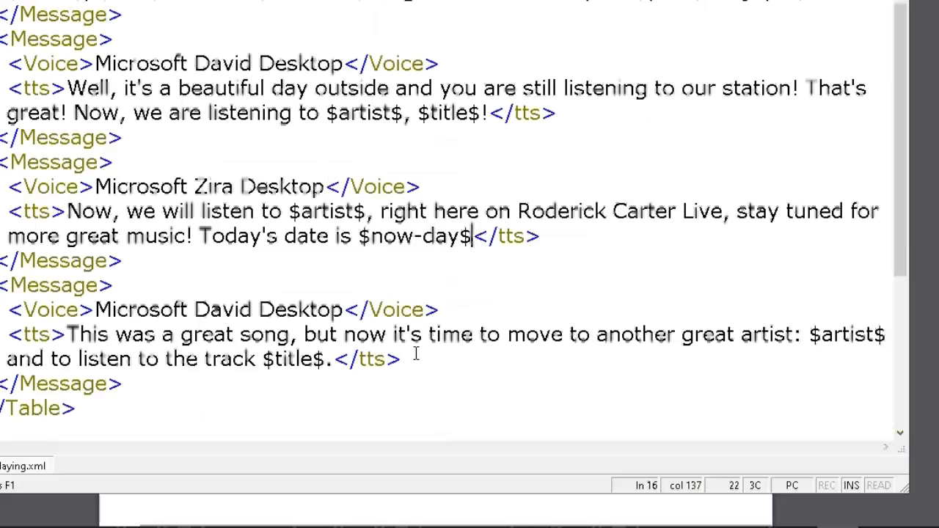
In EditPlus, insert $now-month$ before $now-day$ in the third message and add ", $now-year$" after it
{"action": "left_click", "coordinate": [358, 236]}
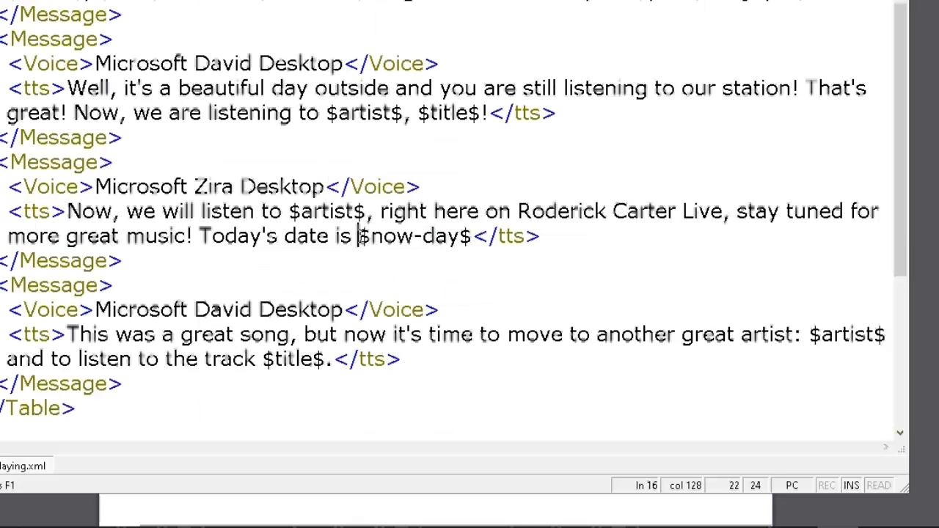
{"action": "key", "text": "ctrl+v"}
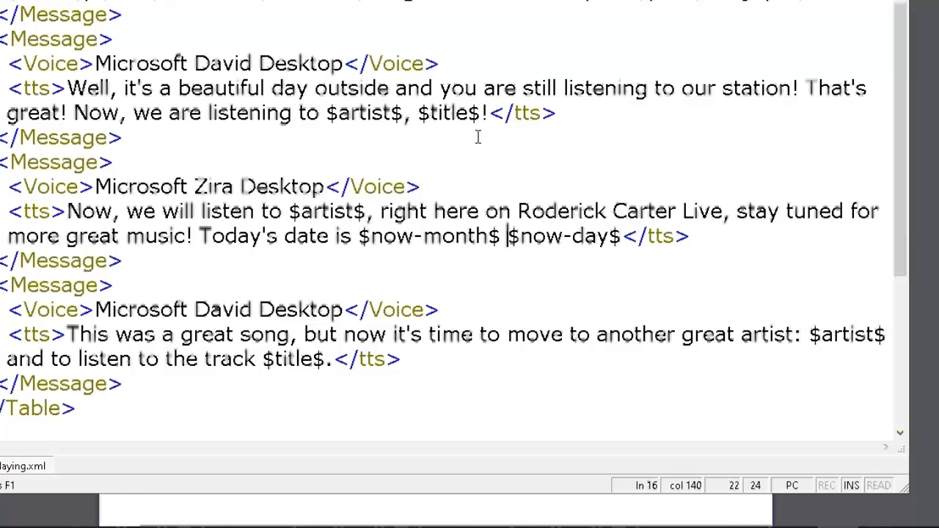
{"action": "key", "text": "Right"}
{"action": "key", "text": "Right"}
{"action": "key", "text": "Right"}
{"action": "key", "text": "Right"}
{"action": "key", "text": "Right"}
{"action": "key", "text": "Right"}
{"action": "key", "text": "Right"}
{"action": "key", "text": "Right"}
{"action": "key", "text": "Right"}
{"action": "type", "text": ","}
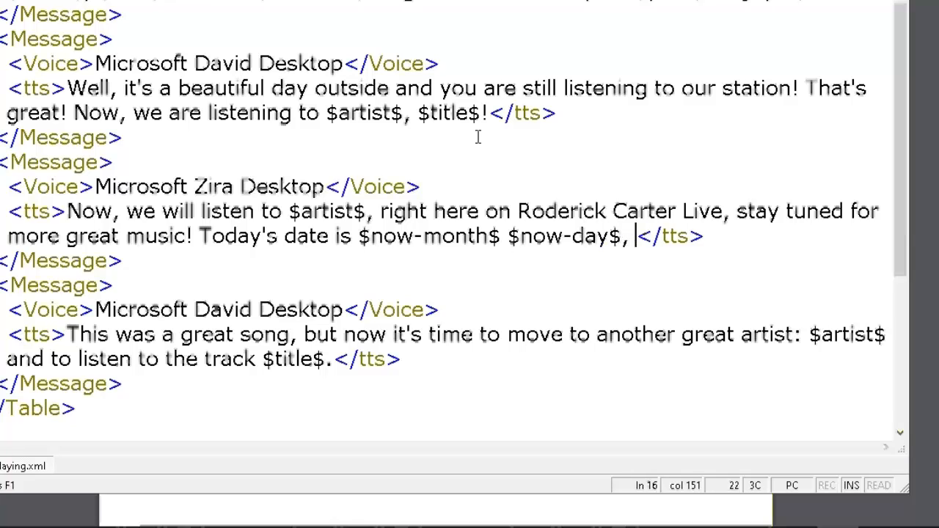
{"action": "type", "text": " $no"}
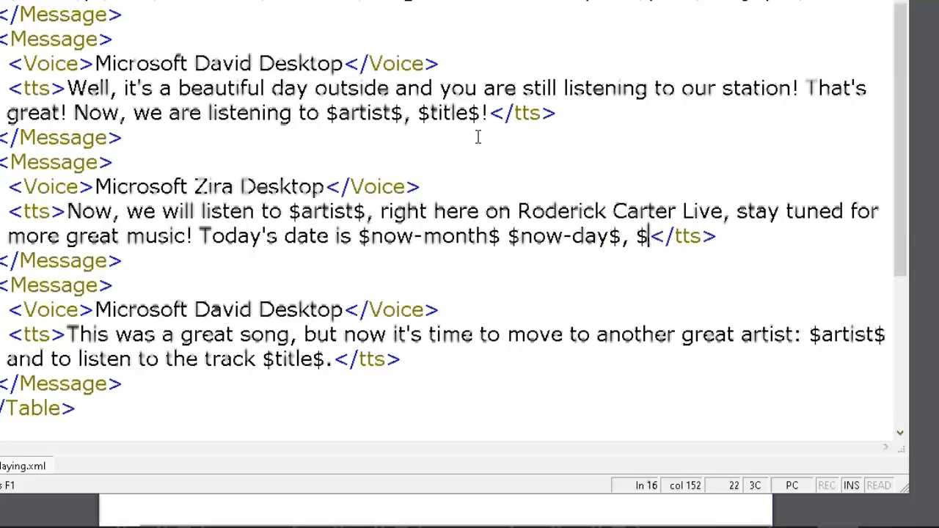
{"action": "type", "text": "w-year"}
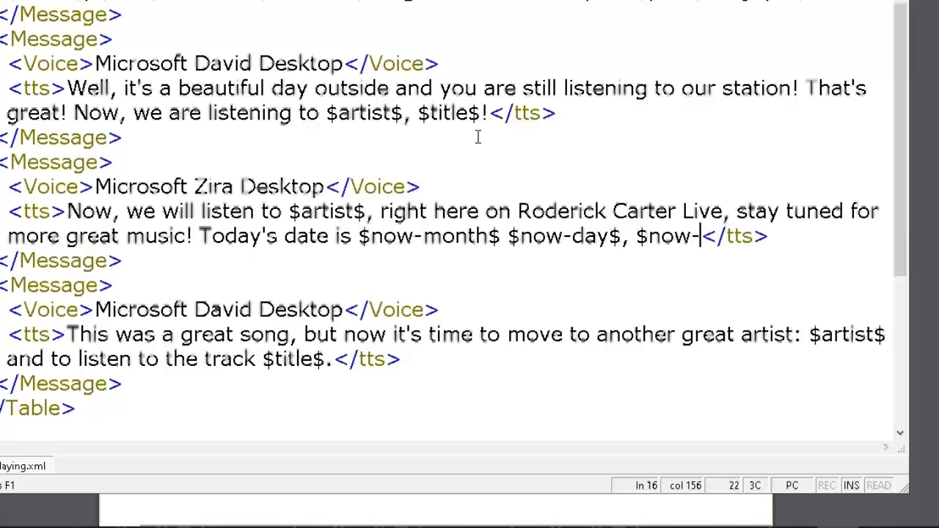
{"action": "type", "text": "$"}
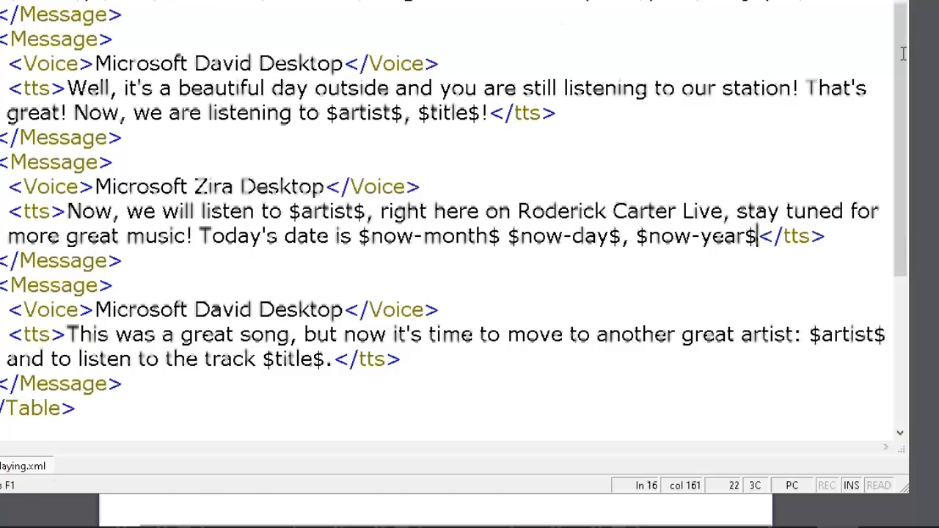
Switch to the PDF and examine its variables list, from $listeners$ back up to the introductory notes on using variables
{"action": "left_click", "coordinate": [829, 1]}
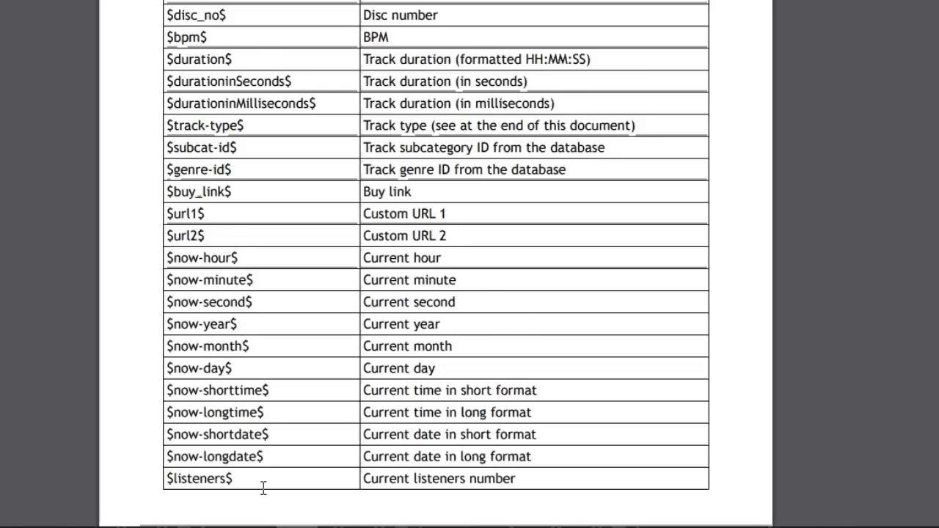
{"action": "scroll", "coordinate": [263, 488], "scroll_direction": "down", "scroll_amount": 3}
{"action": "scroll", "coordinate": [271, 448], "scroll_direction": "up", "scroll_amount": 2}
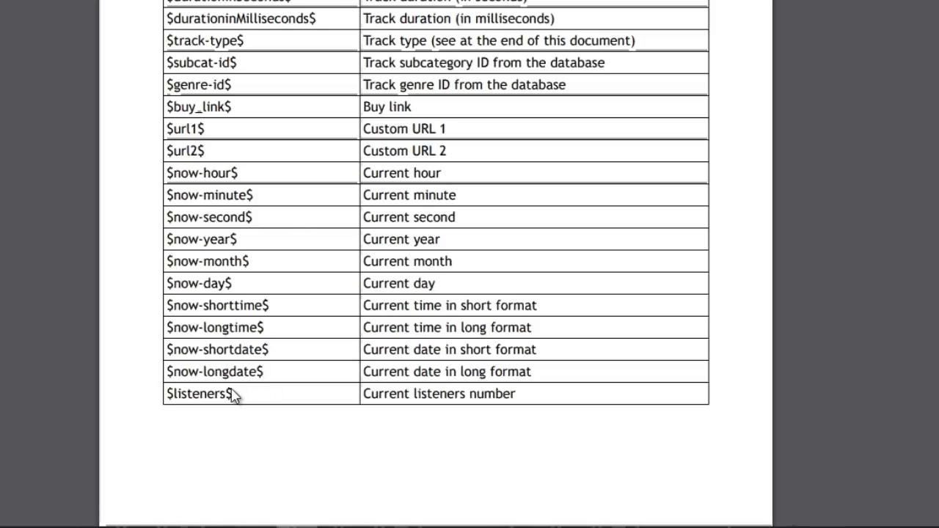
{"action": "scroll", "coordinate": [285, 308], "scroll_direction": "up", "scroll_amount": 2}
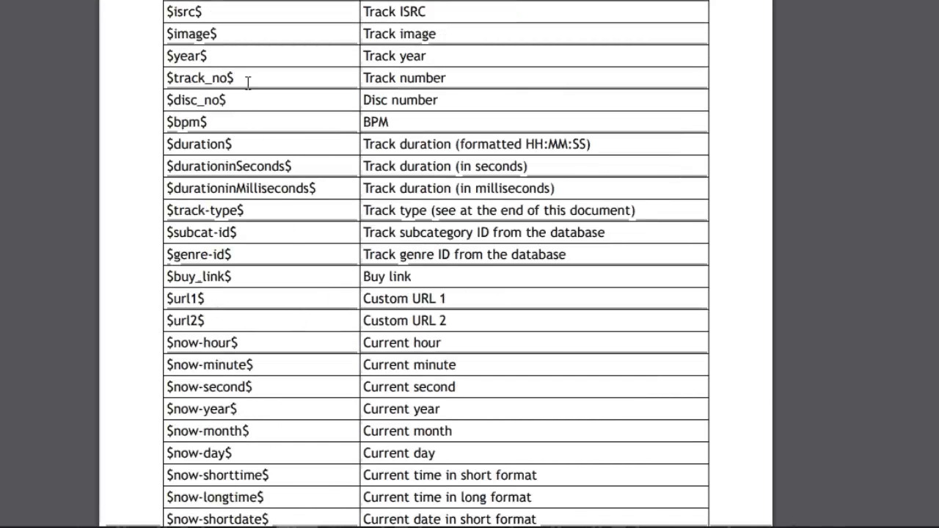
{"action": "scroll", "coordinate": [233, 36], "scroll_direction": "up", "scroll_amount": 4}
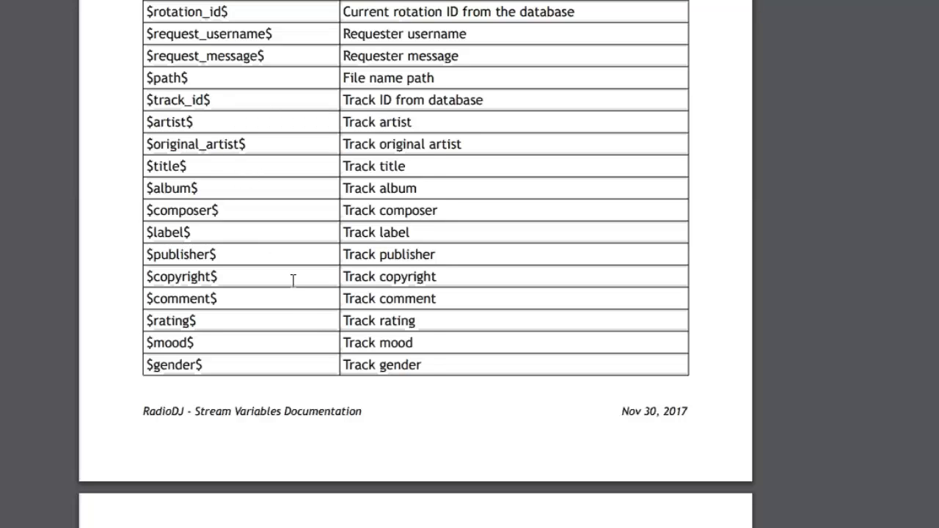
{"action": "scroll", "coordinate": [284, 260], "scroll_direction": "up", "scroll_amount": 5}
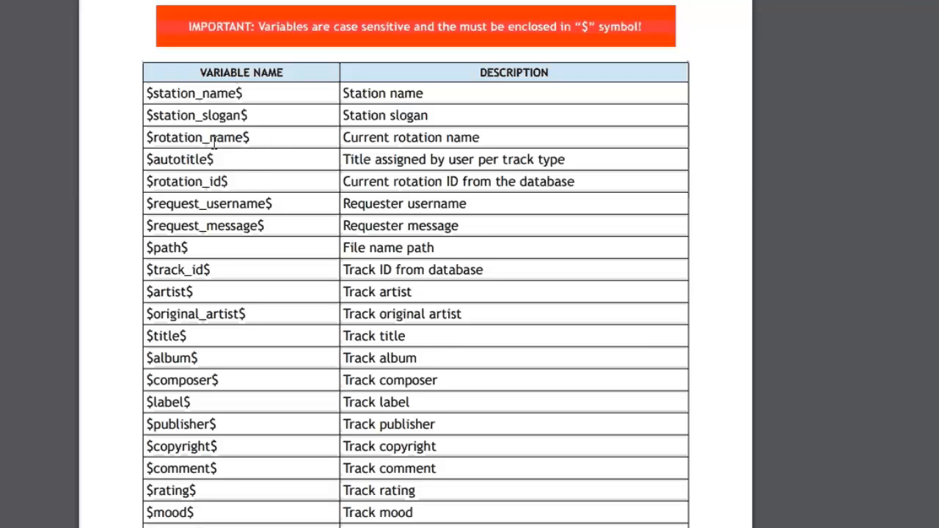
{"action": "scroll", "coordinate": [453, 203], "scroll_direction": "up", "scroll_amount": 5}
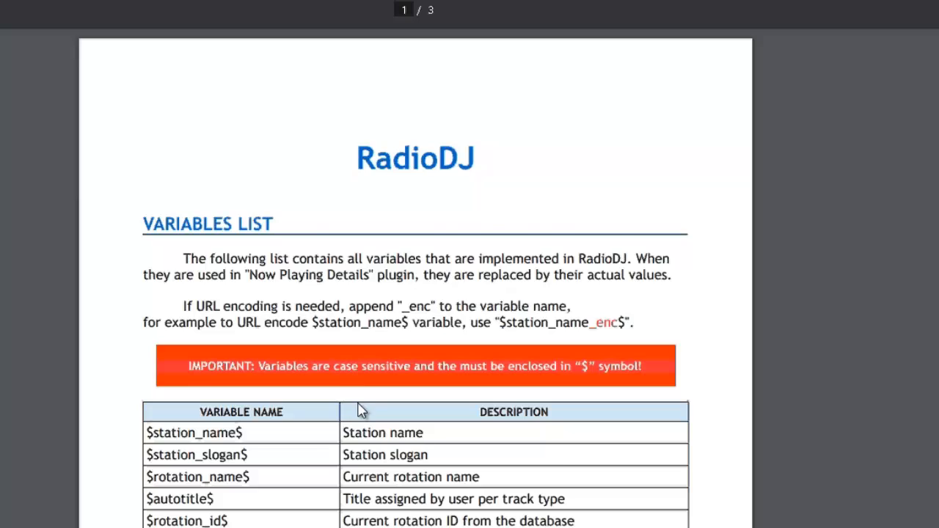
{"action": "scroll", "coordinate": [356, 407], "scroll_direction": "down", "scroll_amount": 6}
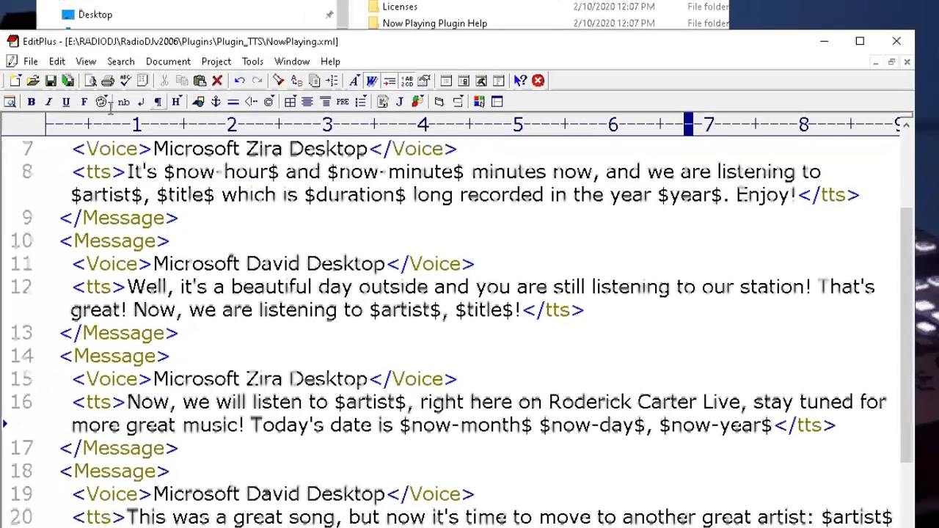
Review all the messages and voices in NowPlaying.xml in EditPlus and close the editor
{"action": "scroll", "coordinate": [308, 348], "scroll_direction": "down", "scroll_amount": 3}
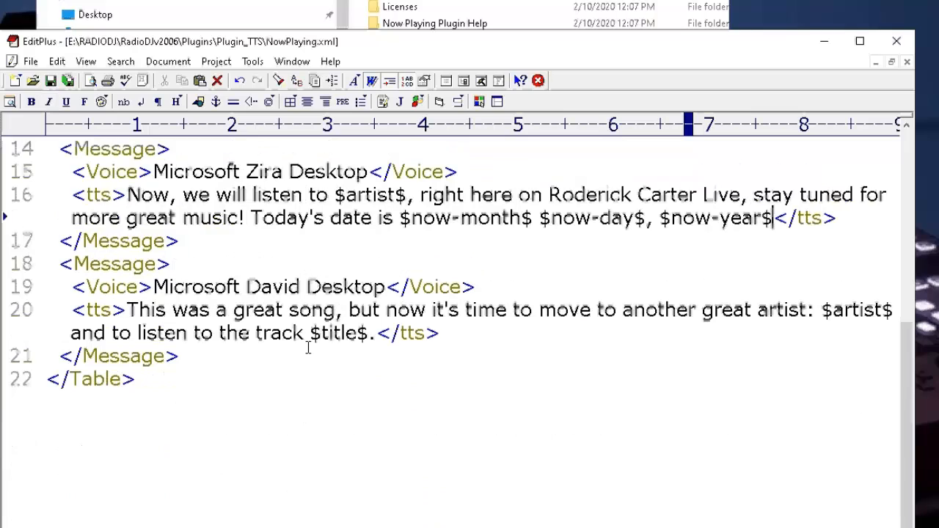
{"action": "scroll", "coordinate": [457, 281], "scroll_direction": "down", "scroll_amount": 1}
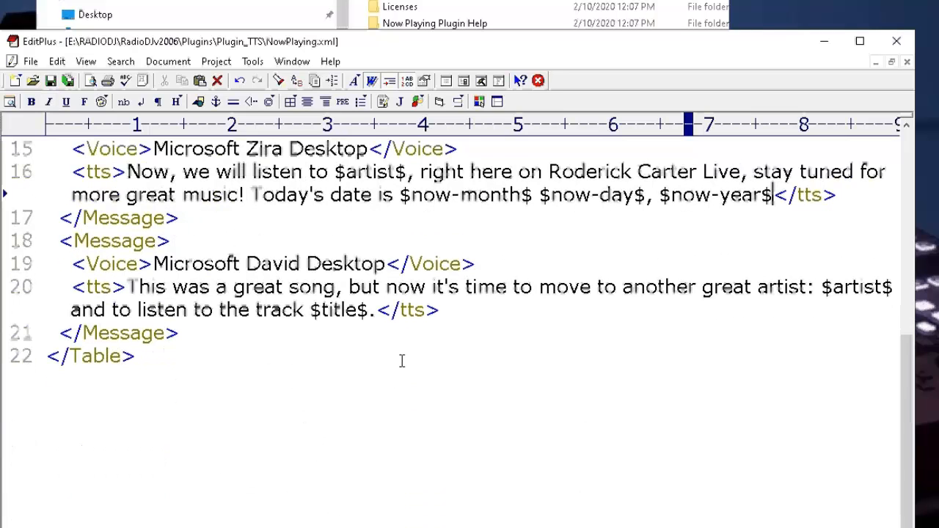
{"action": "scroll", "coordinate": [528, 250], "scroll_direction": "up", "scroll_amount": 5}
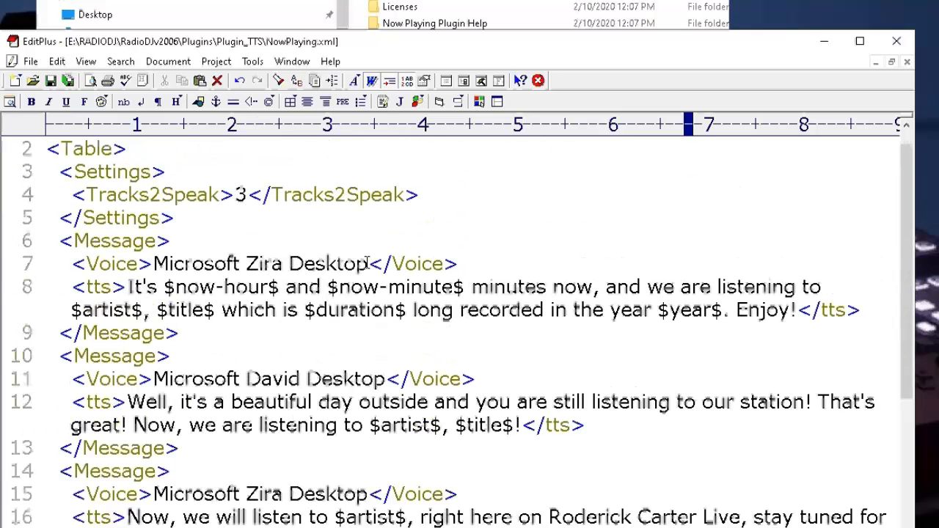
{"action": "left_click", "coordinate": [368, 263]}
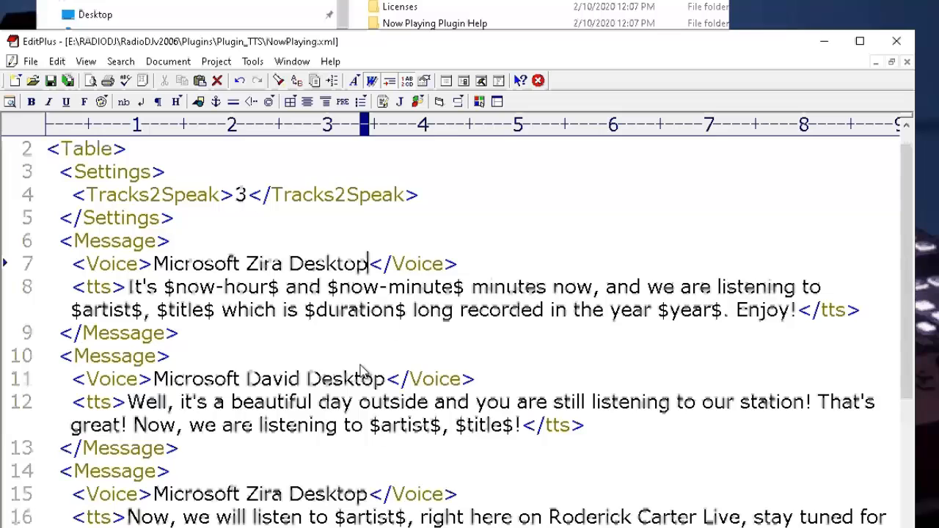
{"action": "scroll", "coordinate": [360, 367], "scroll_direction": "down", "scroll_amount": 3}
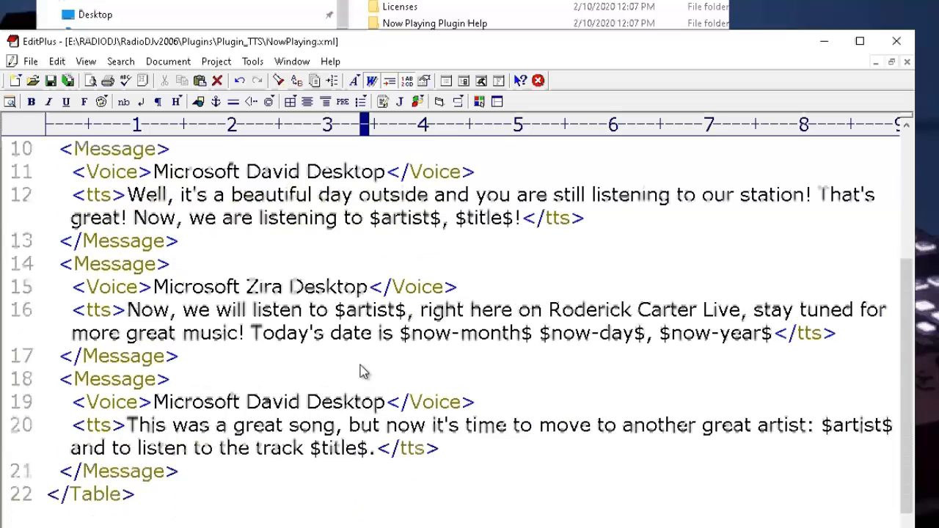
{"action": "left_click", "coordinate": [897, 41]}
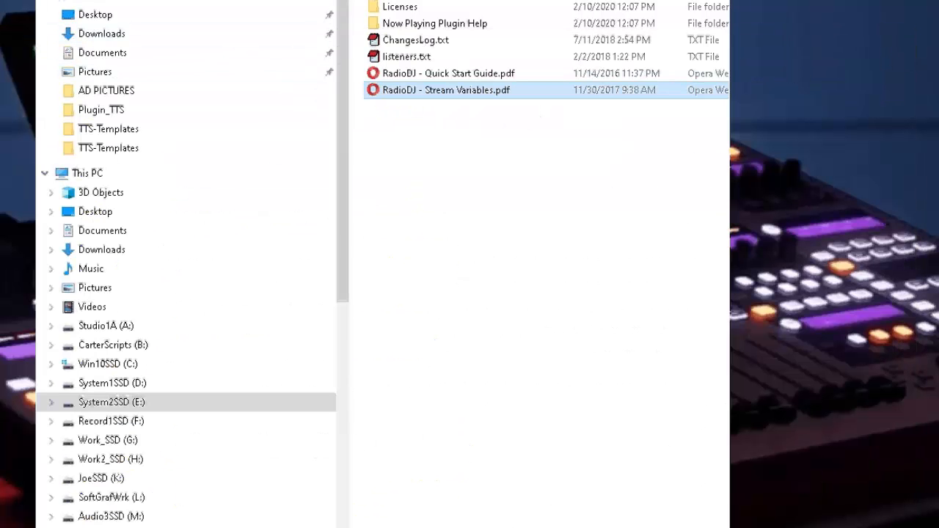
In File Explorer, go back from Docs to RadioDJv2006 and open the Plugin_TTS folder inside Plugins to view its files
{"action": "key", "text": "alt+Left"}
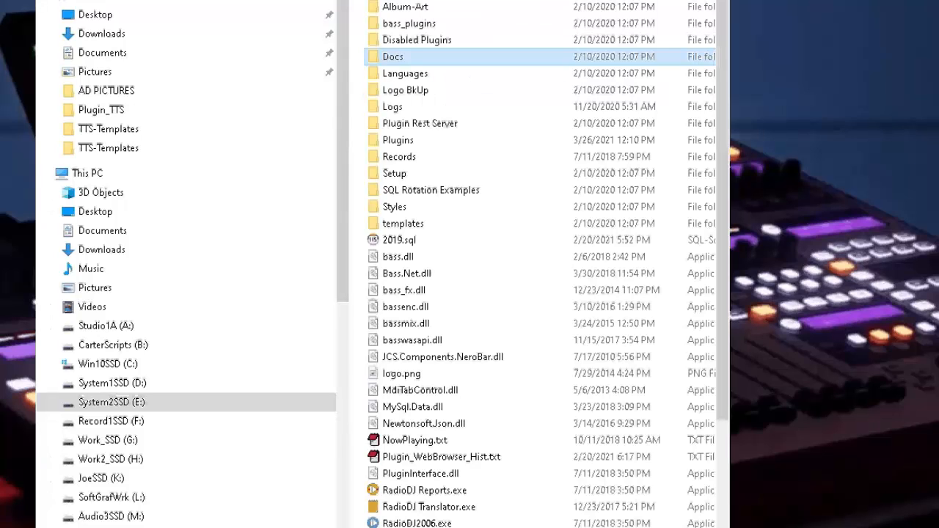
{"action": "double_click", "coordinate": [400, 141]}
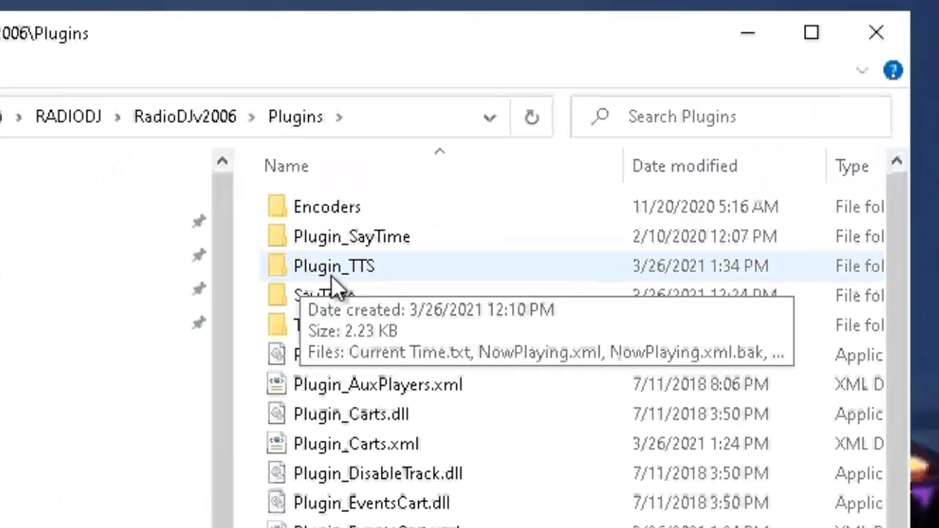
{"action": "double_click", "coordinate": [347, 275]}
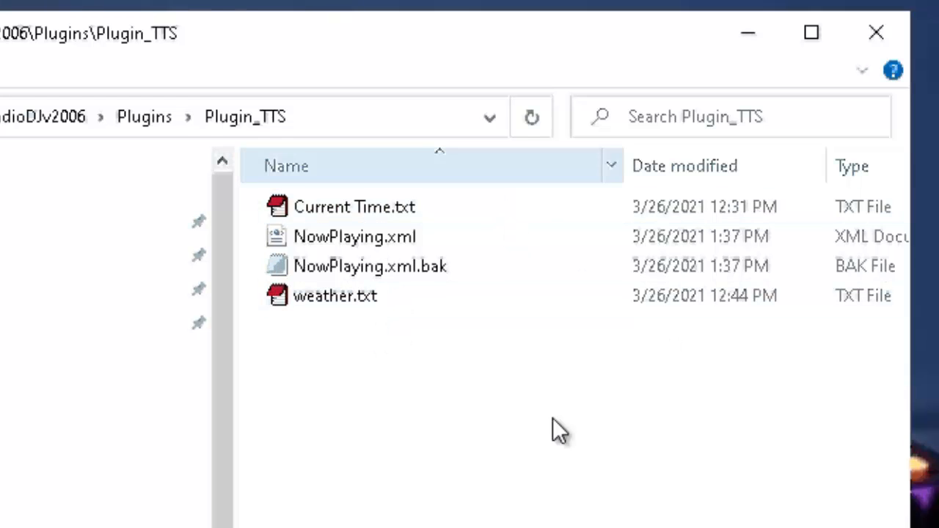
Go back to the RadioDJv2006 folder and launch RadioDJ2006.exe
{"action": "left_click", "coordinate": [76, 117]}
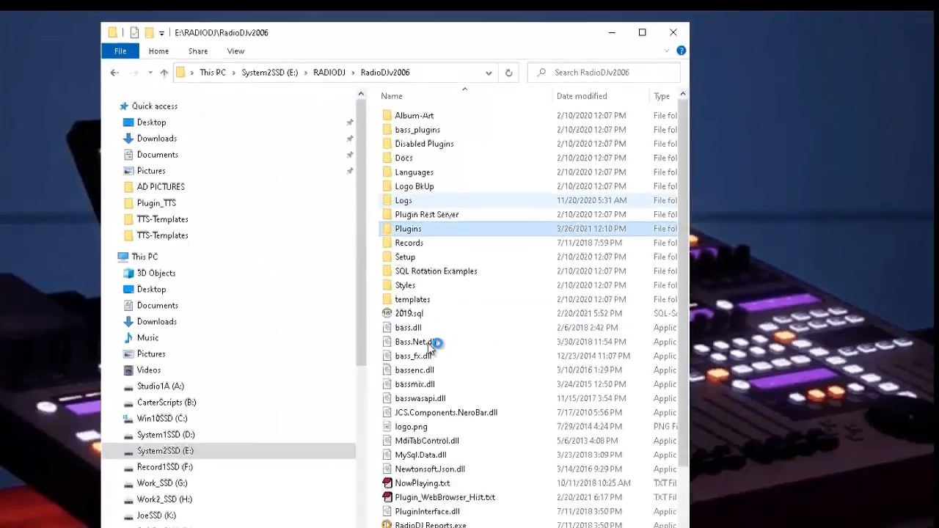
{"action": "scroll", "coordinate": [430, 348], "scroll_direction": "down", "scroll_amount": 3}
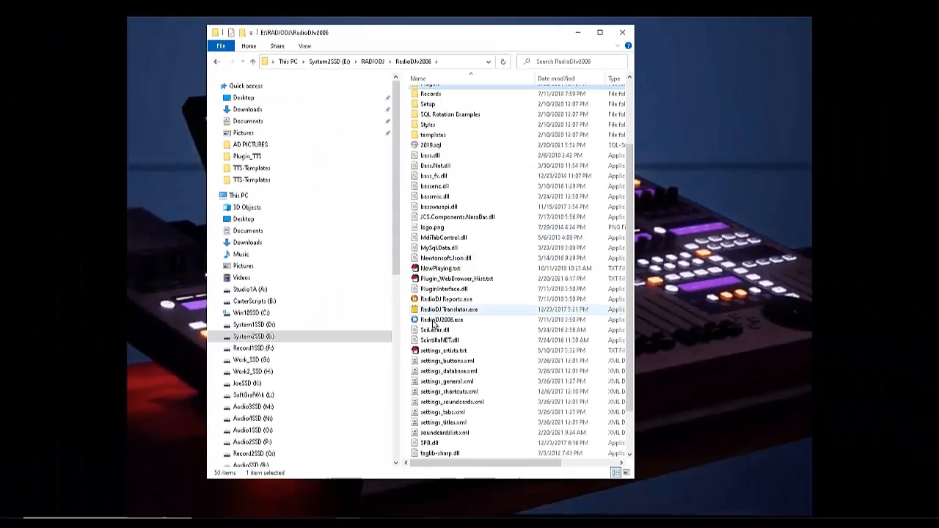
{"action": "double_click", "coordinate": [438, 322]}
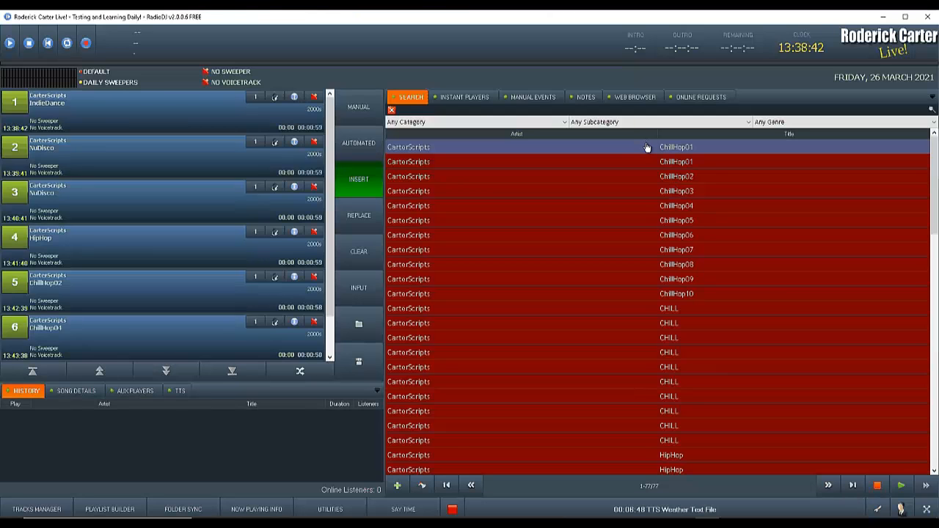
Change playback from manual to AutoDJ and play the queued IndieDance and NuDisco tracks from the head of the playlist
{"action": "left_click", "coordinate": [359, 107]}
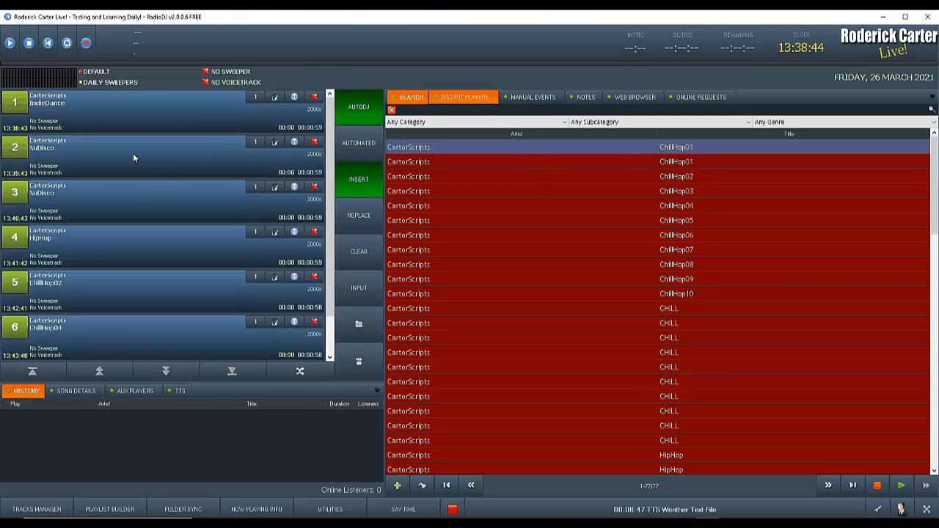
{"action": "left_click", "coordinate": [15, 103]}
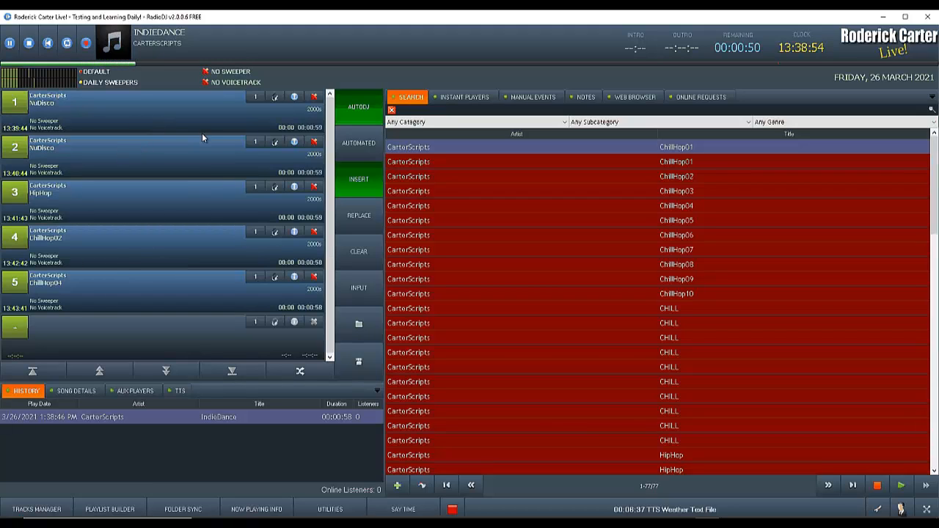
{"action": "left_click", "coordinate": [14, 103]}
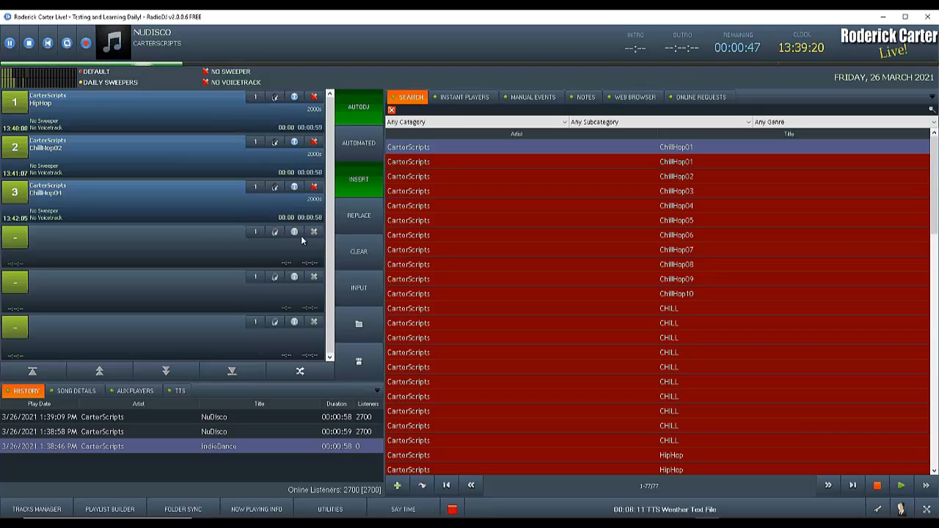
Set the year of the most recently played NuDisco track in the history to 2021 and save the track
{"action": "double_click", "coordinate": [103, 416]}
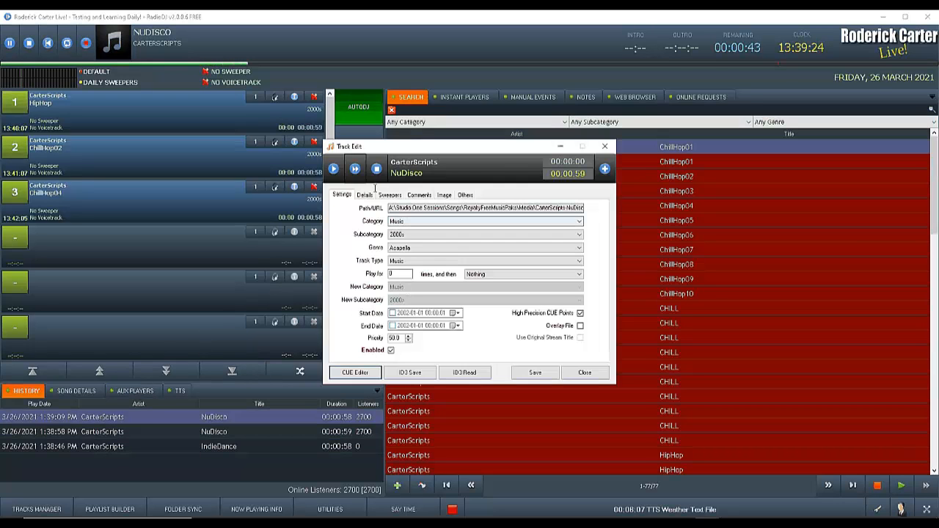
{"action": "left_click", "coordinate": [364, 195]}
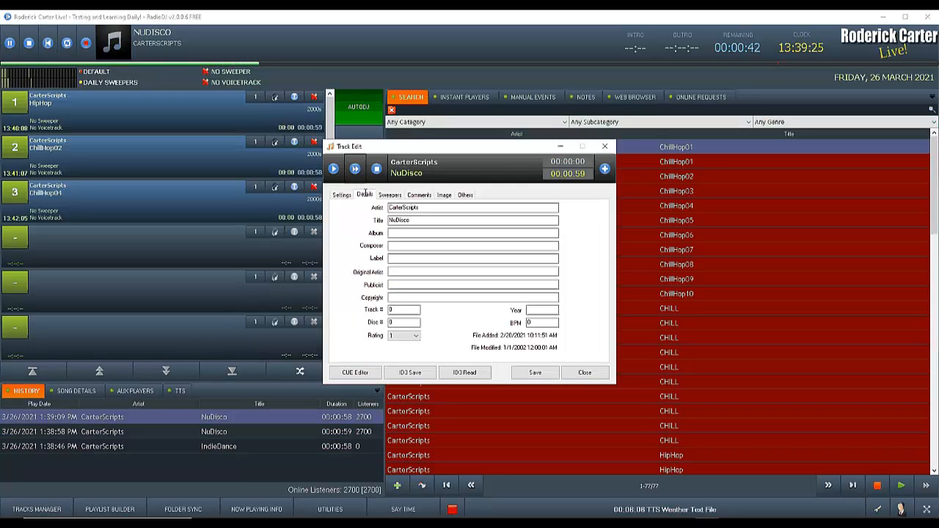
{"action": "left_click", "coordinate": [544, 311]}
{"action": "type", "text": "2021"}
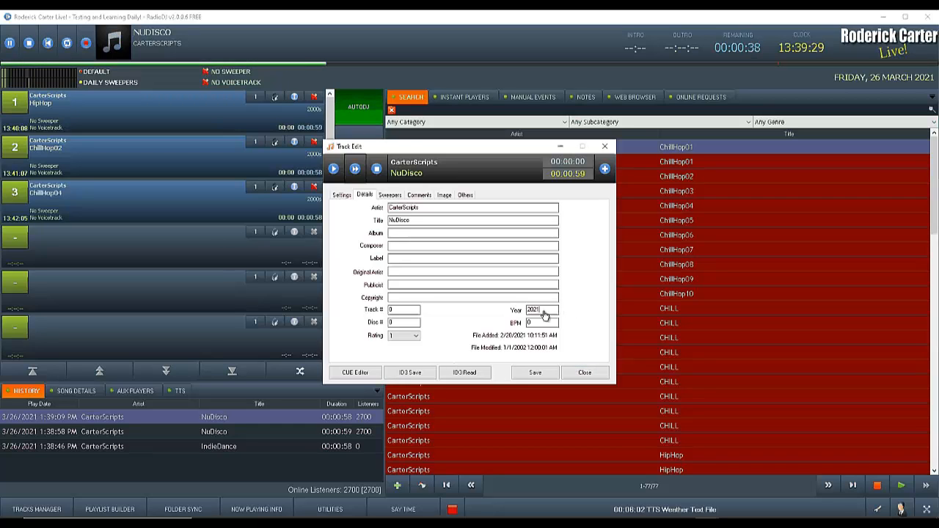
{"action": "left_click", "coordinate": [535, 374]}
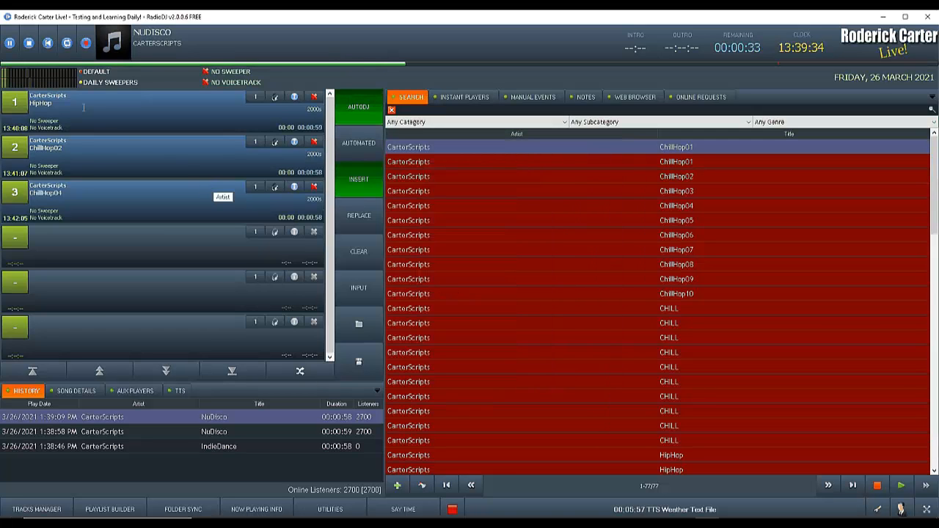
Set the year of the queued HipHop track to 2021 and save the track
{"action": "left_click", "coordinate": [294, 97]}
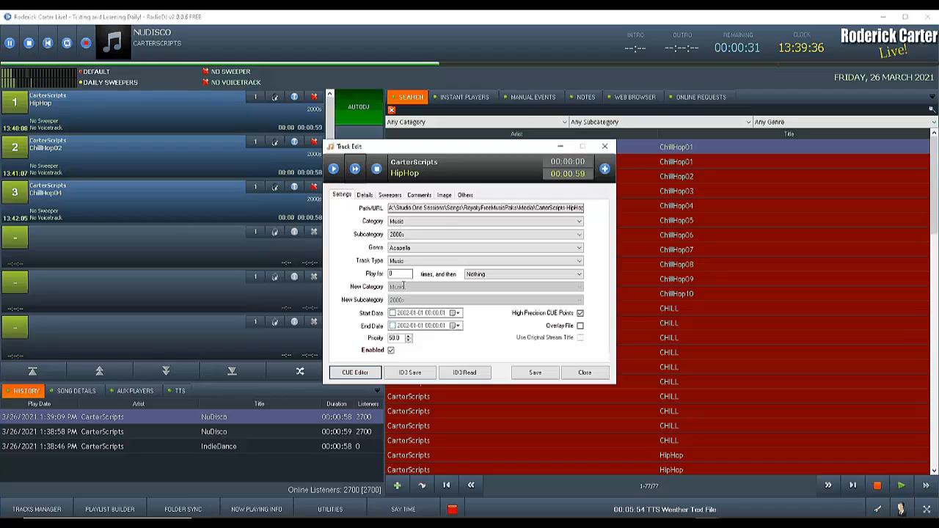
{"action": "left_click", "coordinate": [365, 194]}
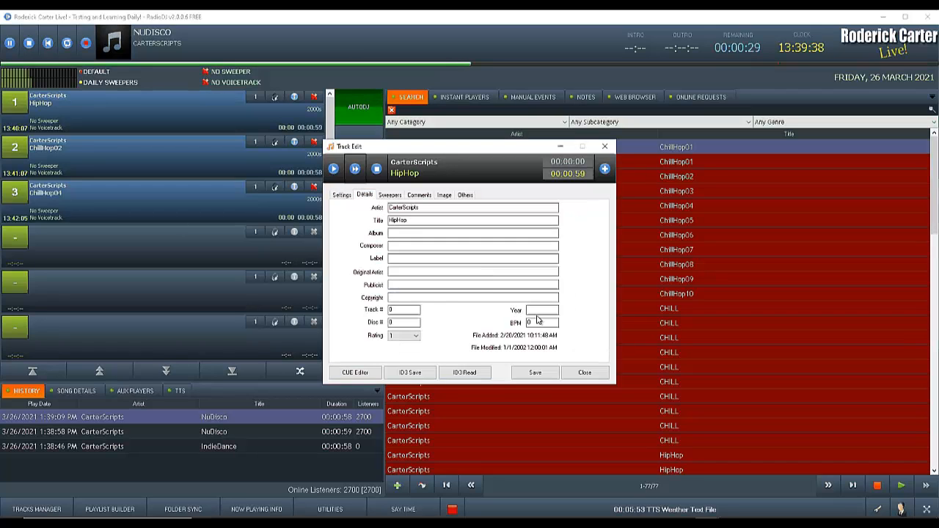
{"action": "type", "text": "2"}
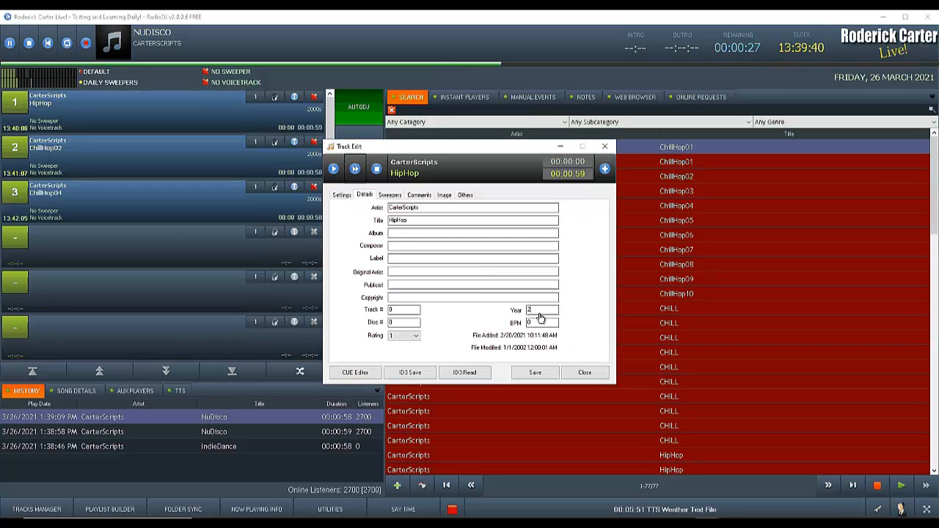
{"action": "type", "text": "021"}
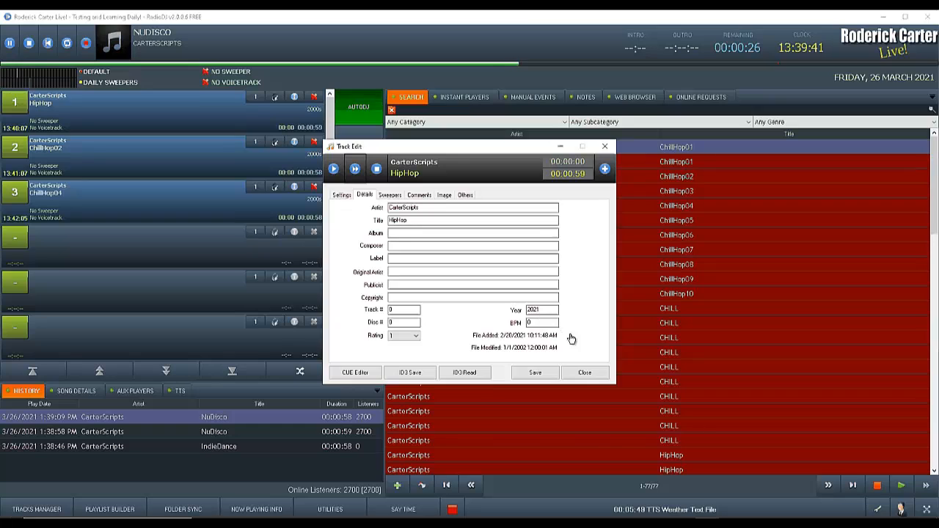
{"action": "left_click", "coordinate": [535, 373]}
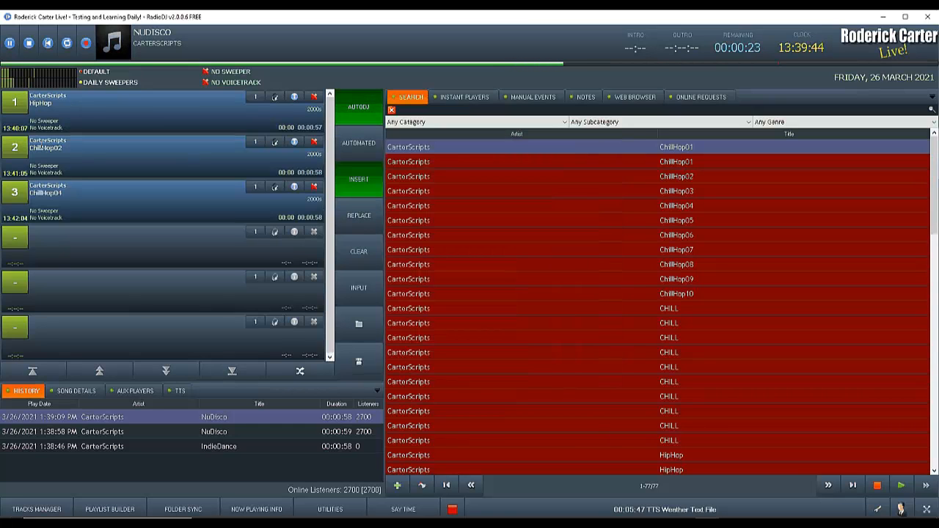
Set the year of the queued ChillHop02 track to 2021 and save the track
{"action": "double_click", "coordinate": [57, 144]}
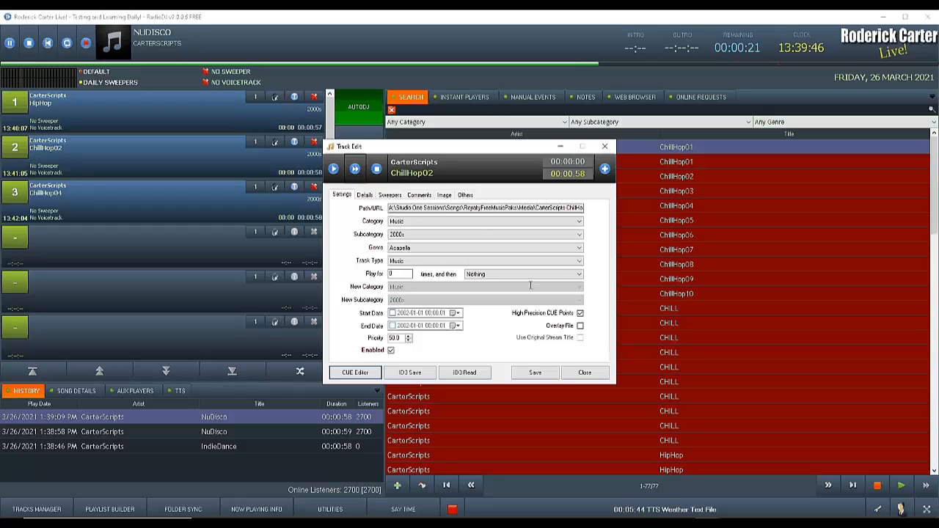
{"action": "left_click", "coordinate": [365, 195]}
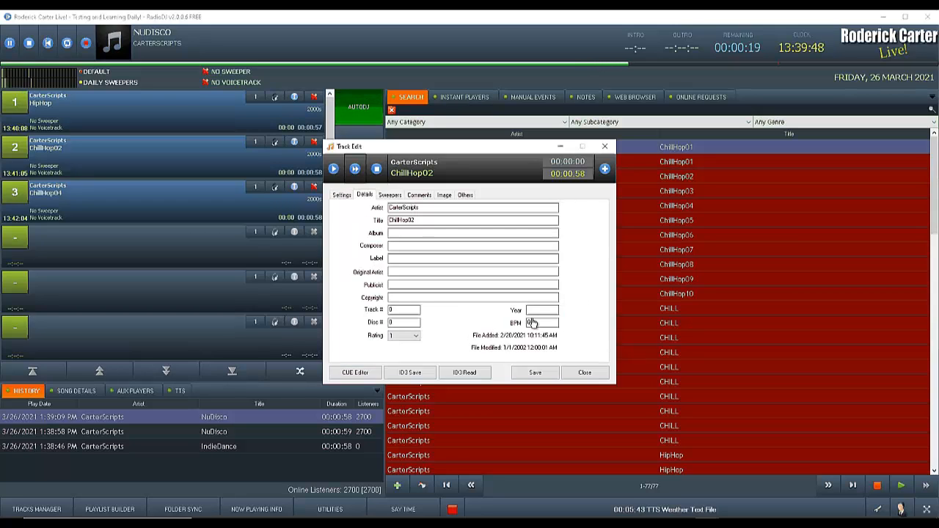
{"action": "type", "text": "20"}
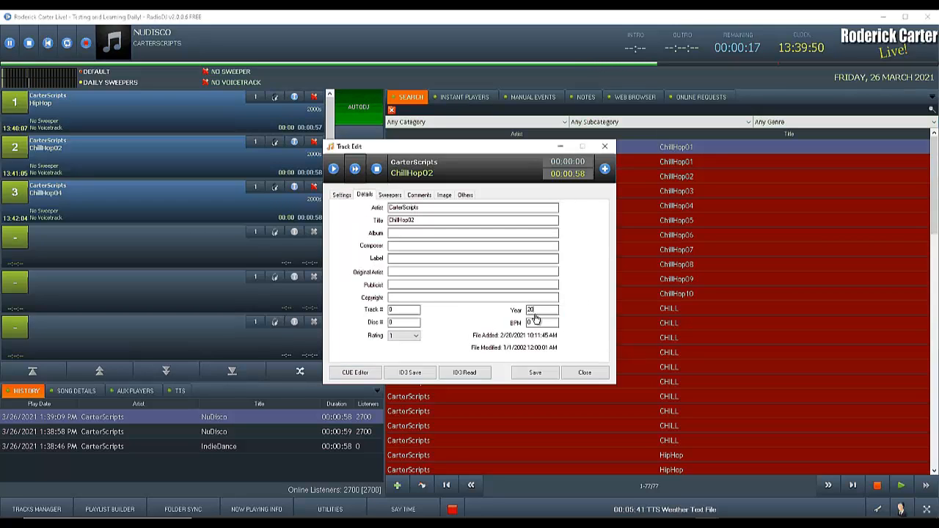
{"action": "type", "text": "21"}
{"action": "left_click", "coordinate": [541, 374]}
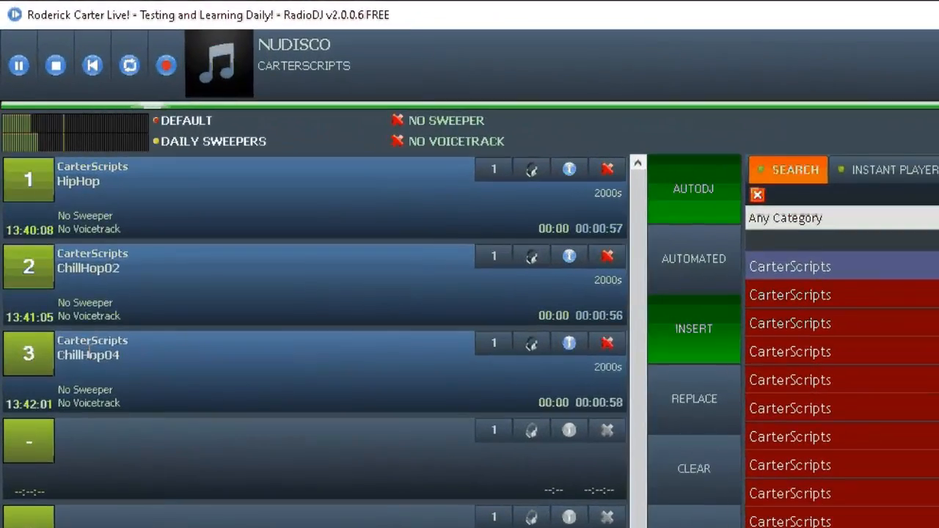
Set the year of the queued ChillHop04 track to 2021, save it, and play the queued ChillHop02 track
{"action": "left_click", "coordinate": [569, 343]}
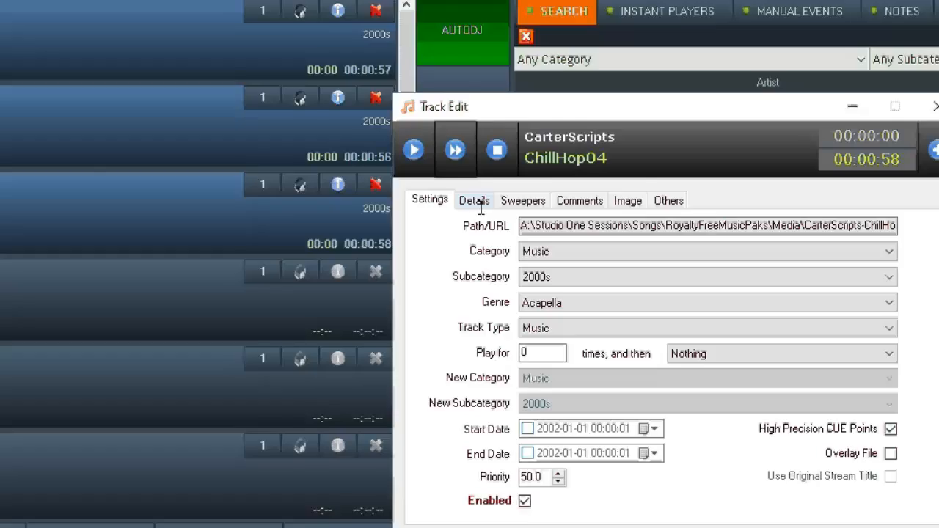
{"action": "left_click", "coordinate": [705, 359]}
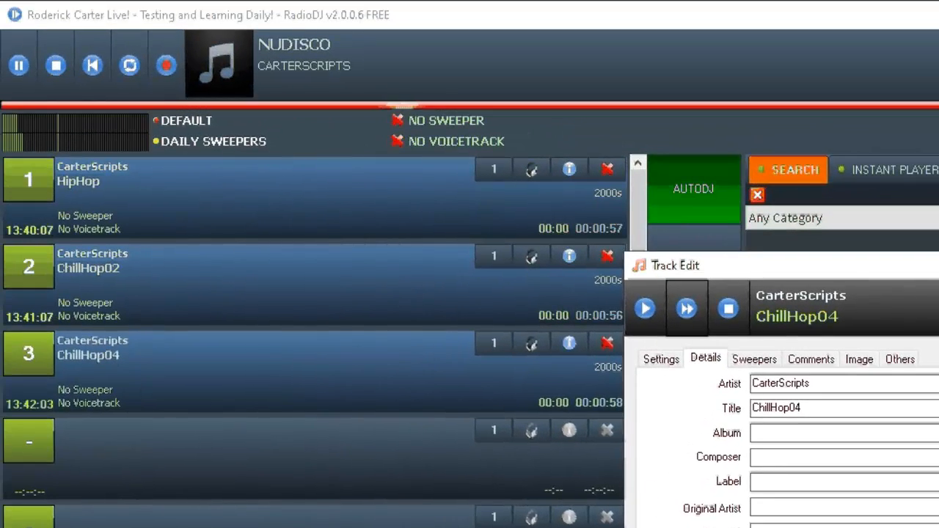
{"action": "double_click", "coordinate": [710, 420]}
{"action": "type", "text": "2021"}
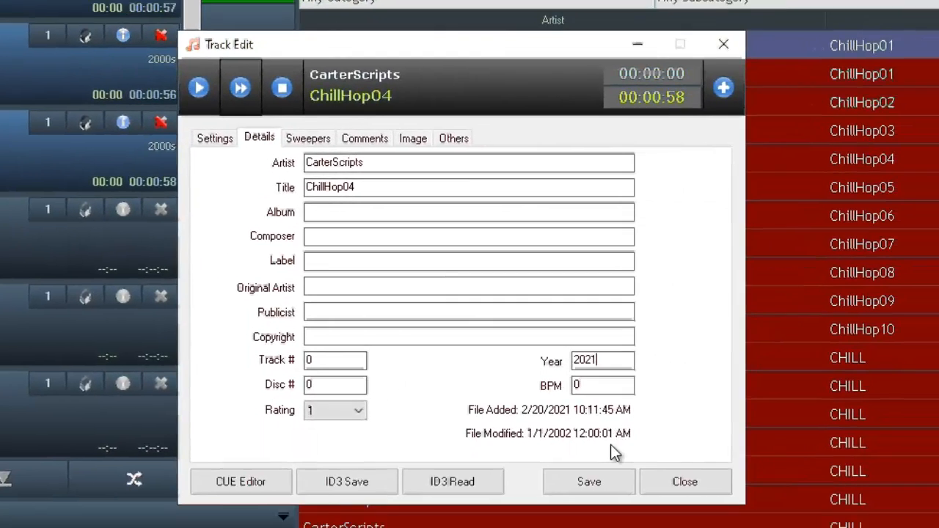
{"action": "left_click", "coordinate": [602, 479]}
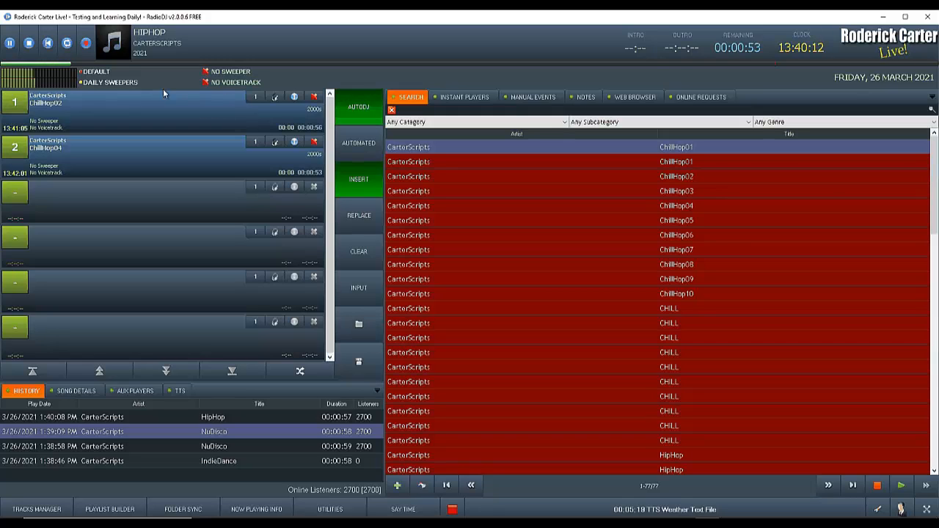
{"action": "left_click", "coordinate": [13, 110]}
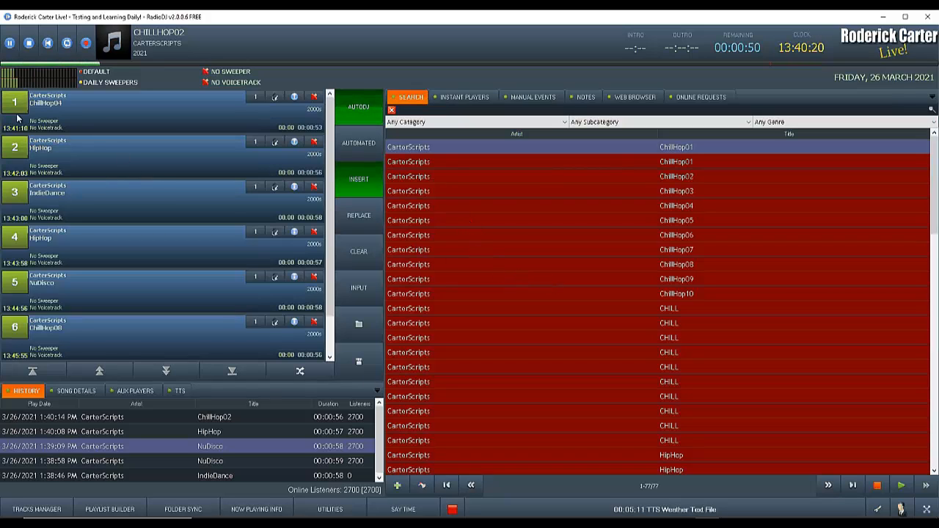
In File Explorer, reopen NowPlaying.xml from Plugins\Plugin_TTS in EditPlus to review its messages and voices
{"action": "left_click", "coordinate": [359, 522]}
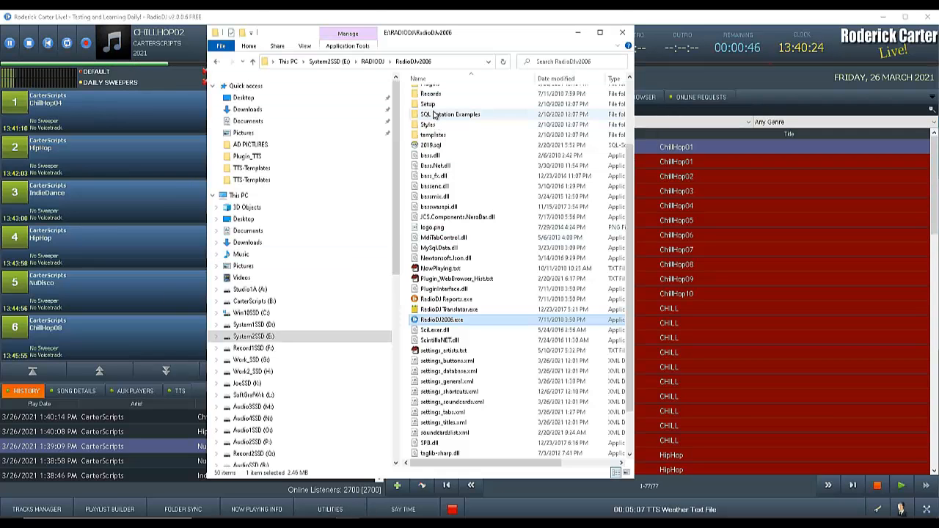
{"action": "scroll", "coordinate": [444, 121], "scroll_direction": "up", "scroll_amount": 3}
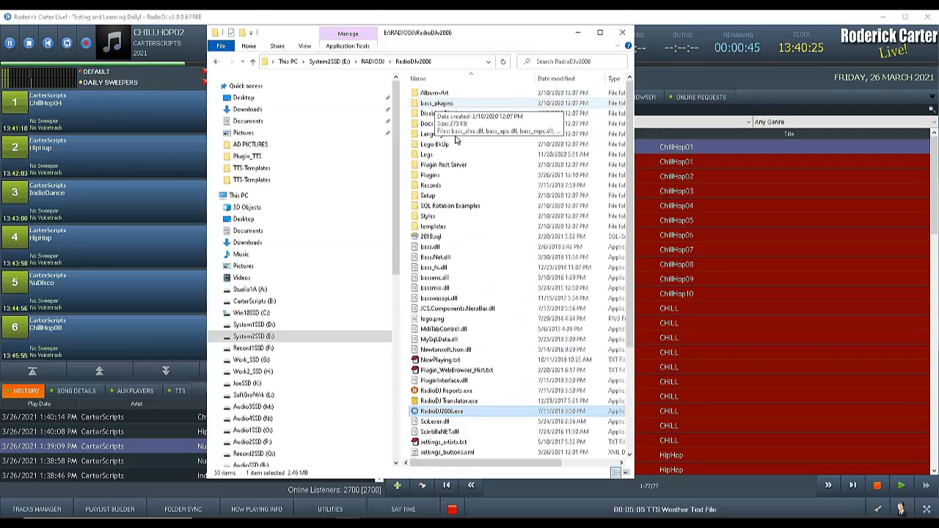
{"action": "double_click", "coordinate": [438, 173]}
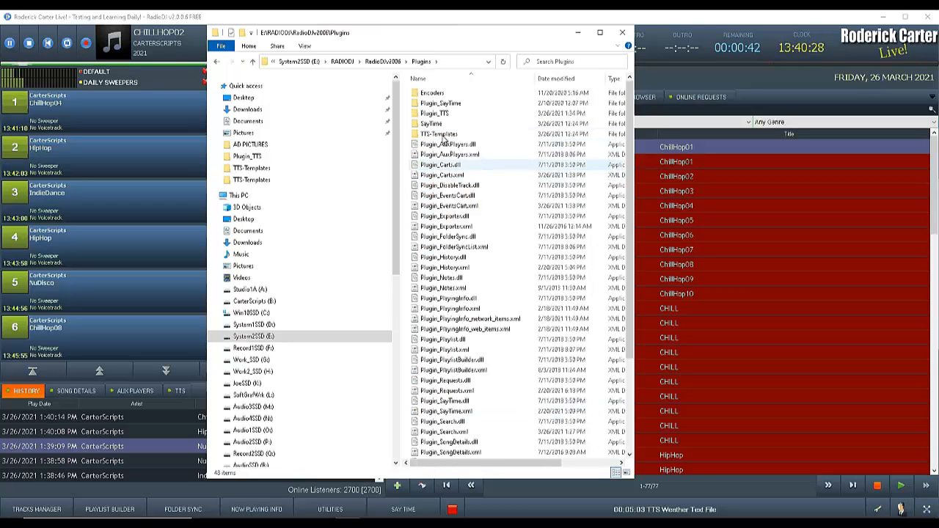
{"action": "double_click", "coordinate": [438, 113]}
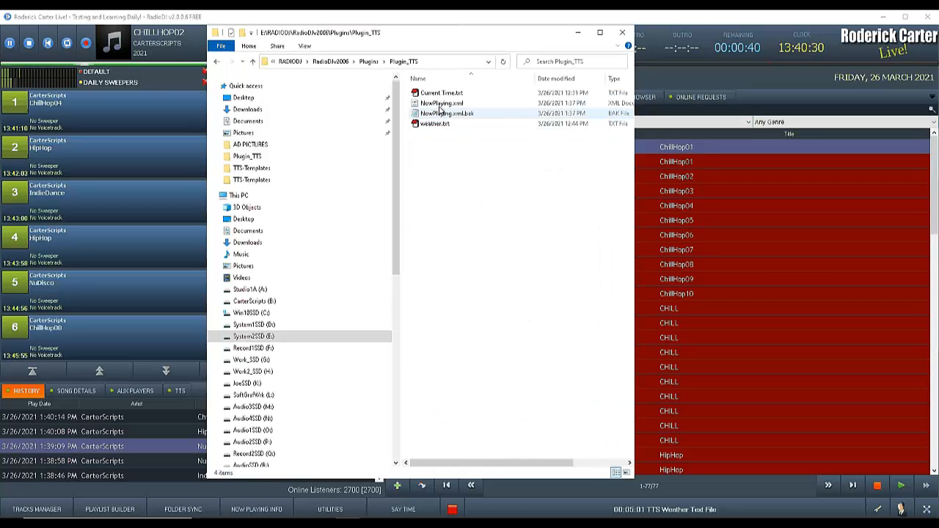
{"action": "right_click", "coordinate": [442, 104]}
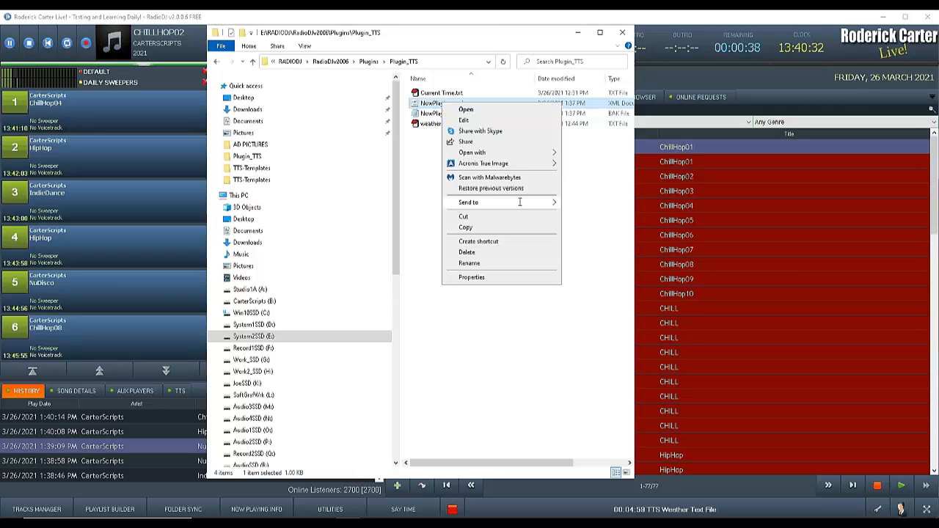
{"action": "mouse_move", "coordinate": [520, 202]}
{"action": "left_click", "coordinate": [597, 247]}
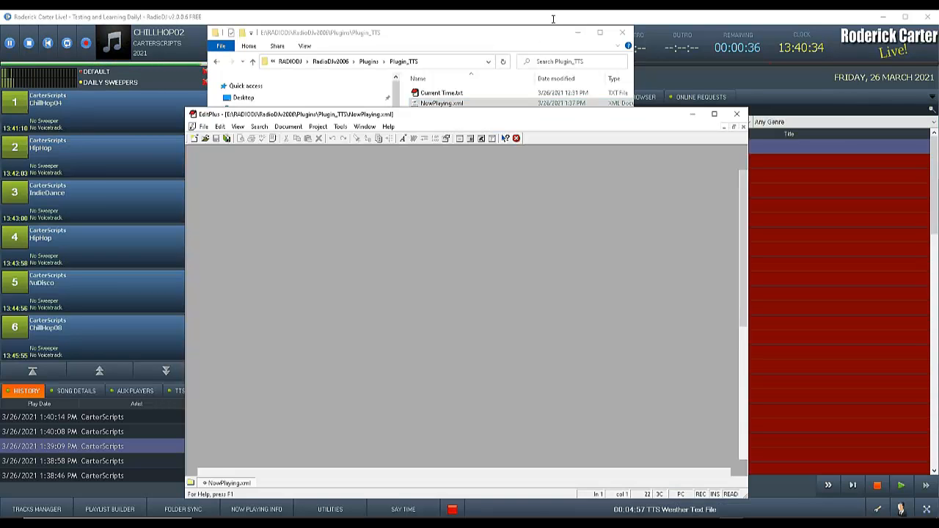
{"action": "left_click", "coordinate": [586, 37]}
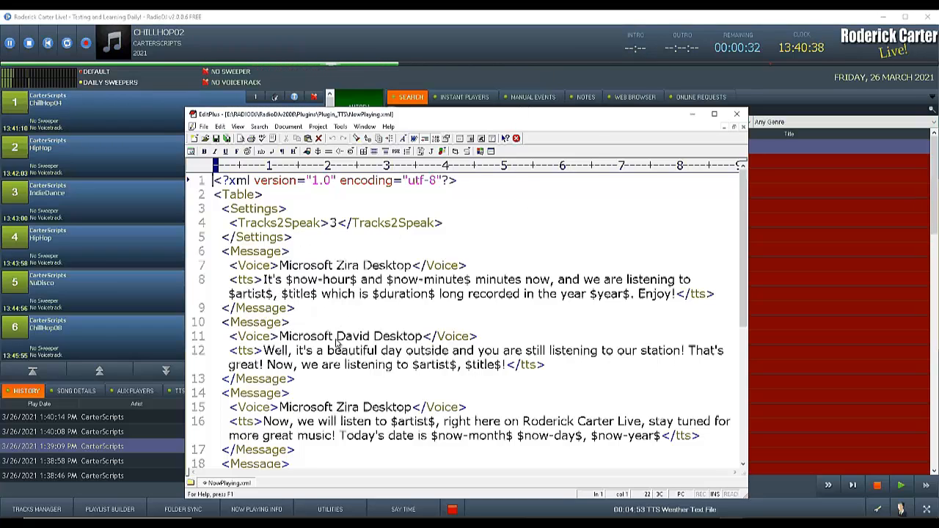
Switch back to RadioDJ and play the queued ChillHop04 track to hear its announcement
{"action": "left_click", "coordinate": [306, 18]}
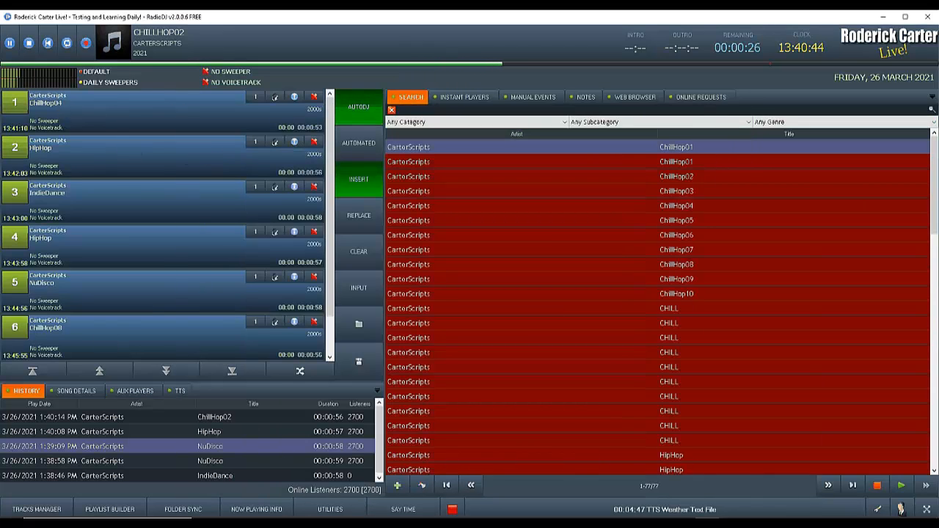
{"action": "left_click", "coordinate": [23, 113]}
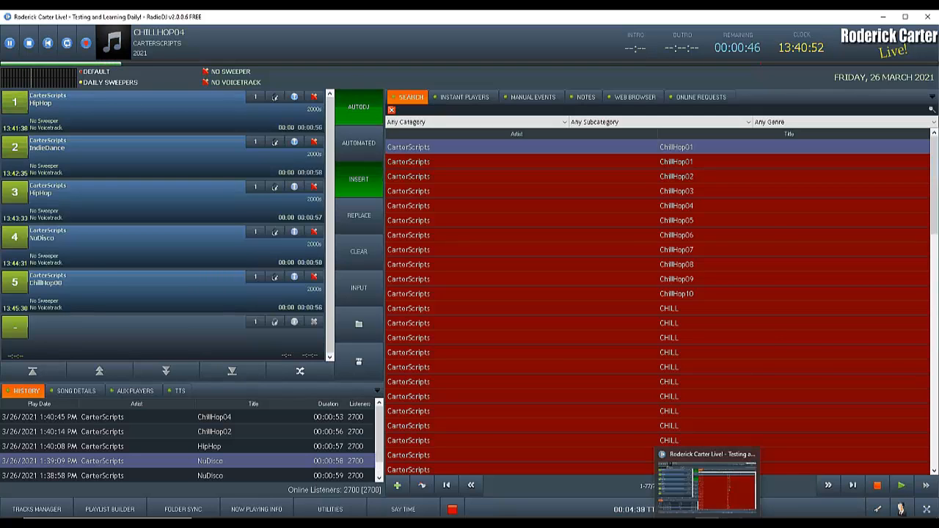
{"action": "left_click", "coordinate": [730, 524]}
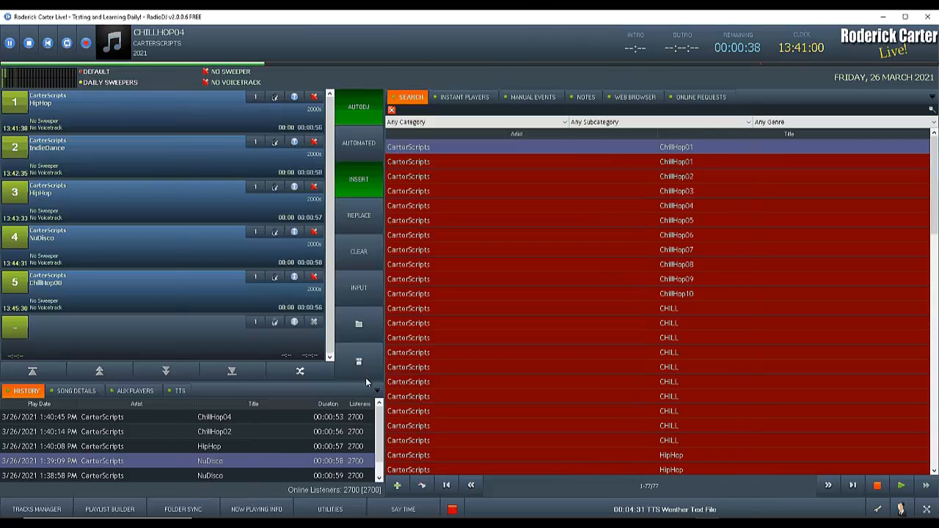
{"action": "left_click", "coordinate": [538, 20]}
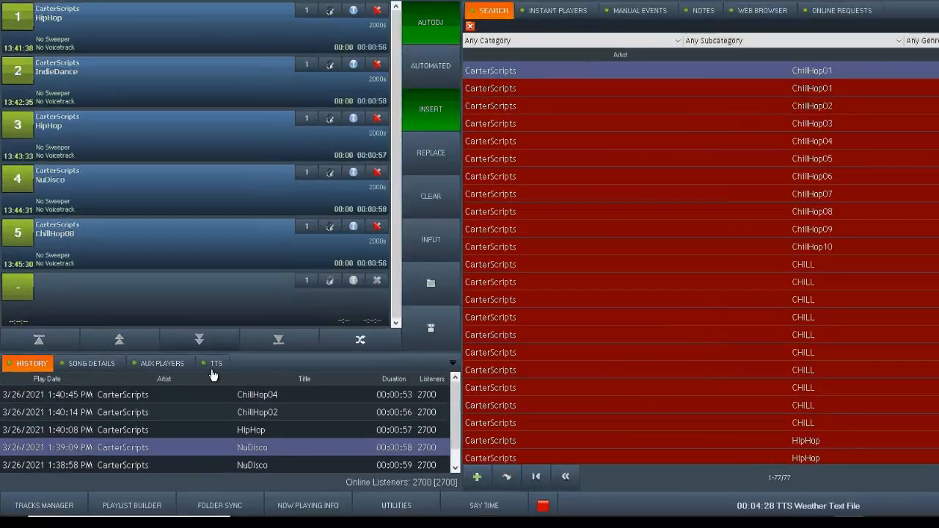
Show RadioDJ's text-to-speech controls and play the queued IndieDance and HipHop tracks to hear their announcements
{"action": "left_click", "coordinate": [213, 365]}
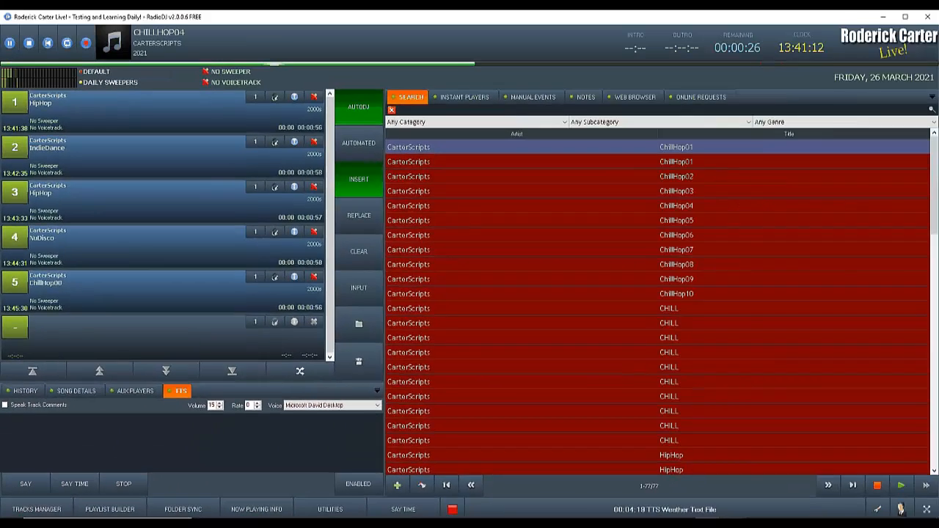
{"action": "key", "text": "alt+Tab"}
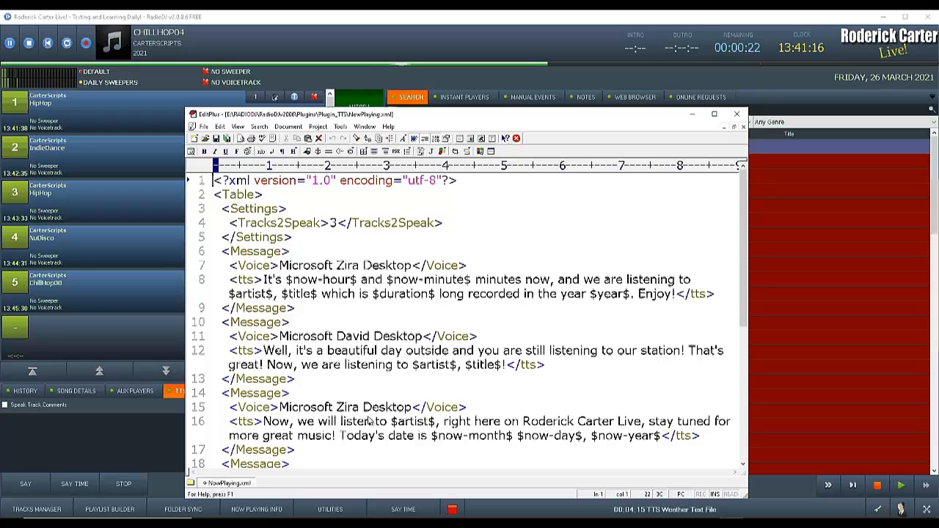
{"action": "left_click", "coordinate": [300, 21]}
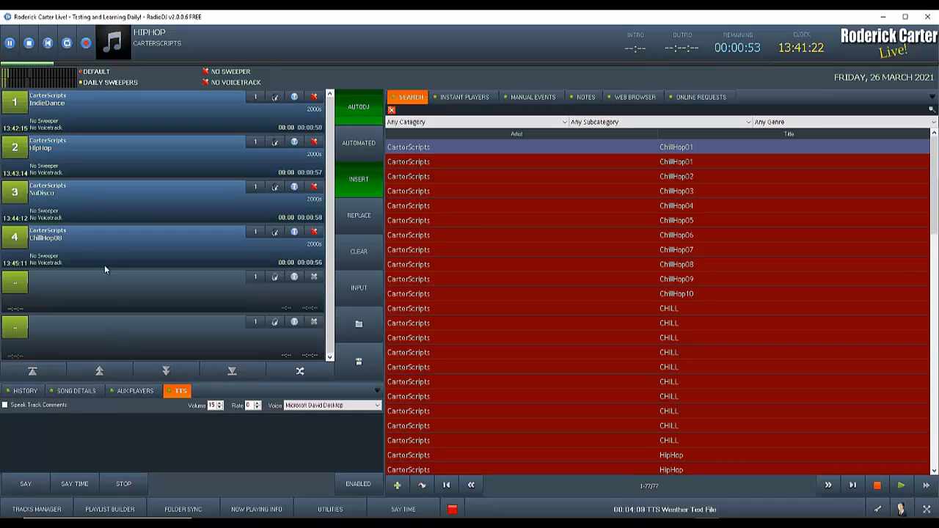
{"action": "left_click", "coordinate": [13, 110]}
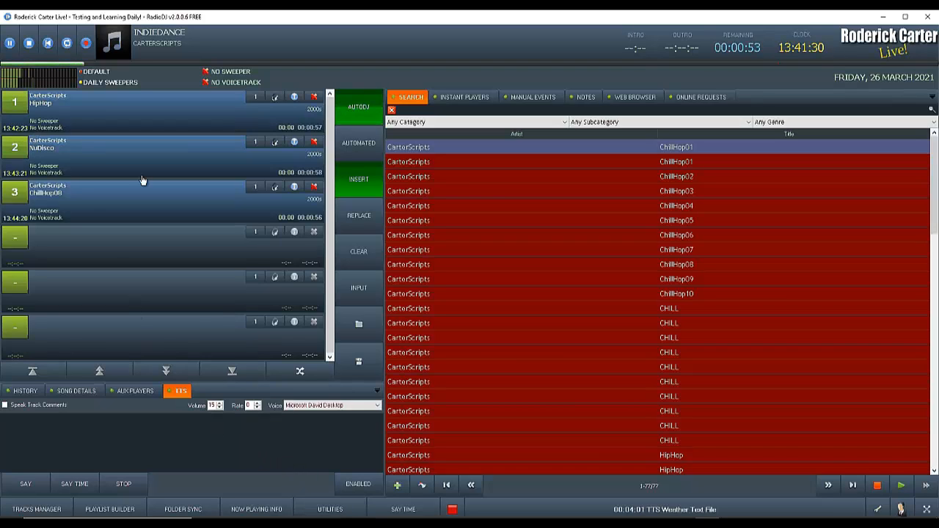
{"action": "left_click", "coordinate": [22, 105]}
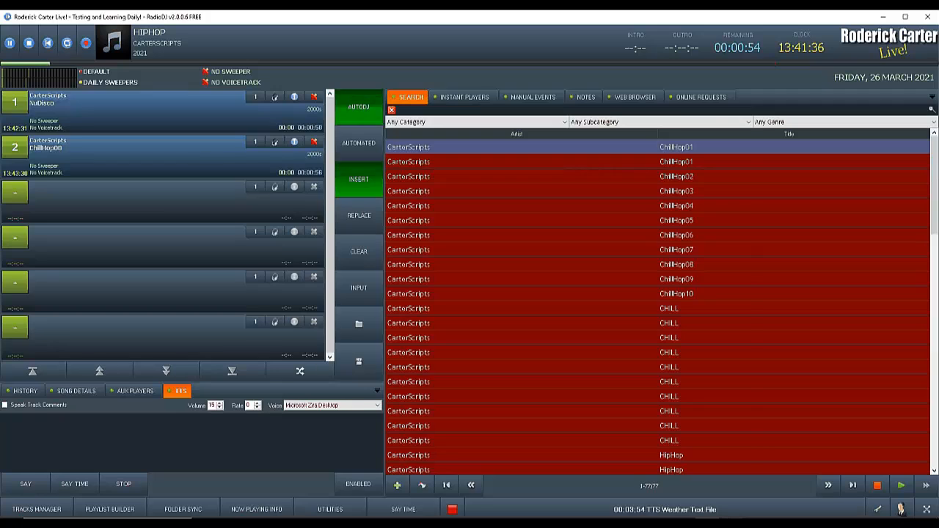
Review the voices and messages of NowPlaying.xml in EditPlus, and stop playback in RadioDJ
{"action": "key", "text": "alt+Tab"}
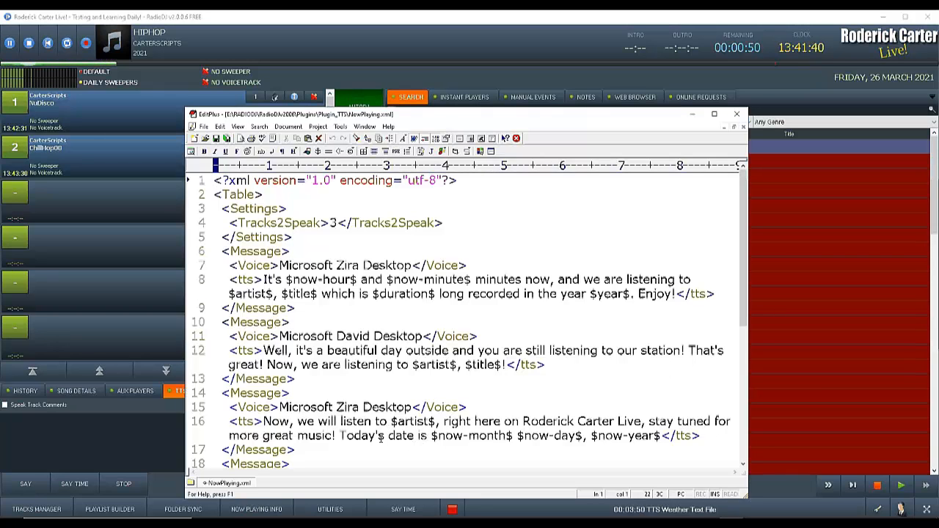
{"action": "scroll", "coordinate": [396, 420], "scroll_direction": "down", "scroll_amount": 1}
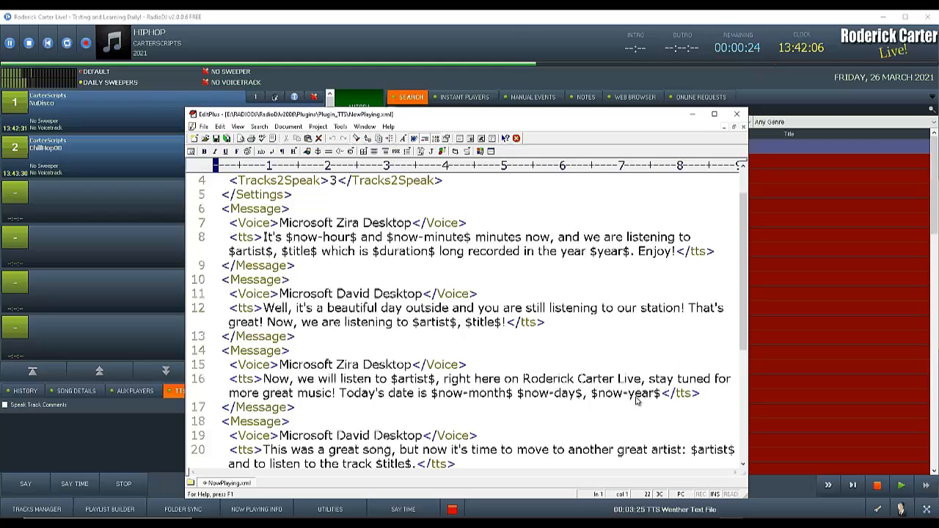
{"action": "scroll", "coordinate": [544, 382], "scroll_direction": "down", "scroll_amount": 3}
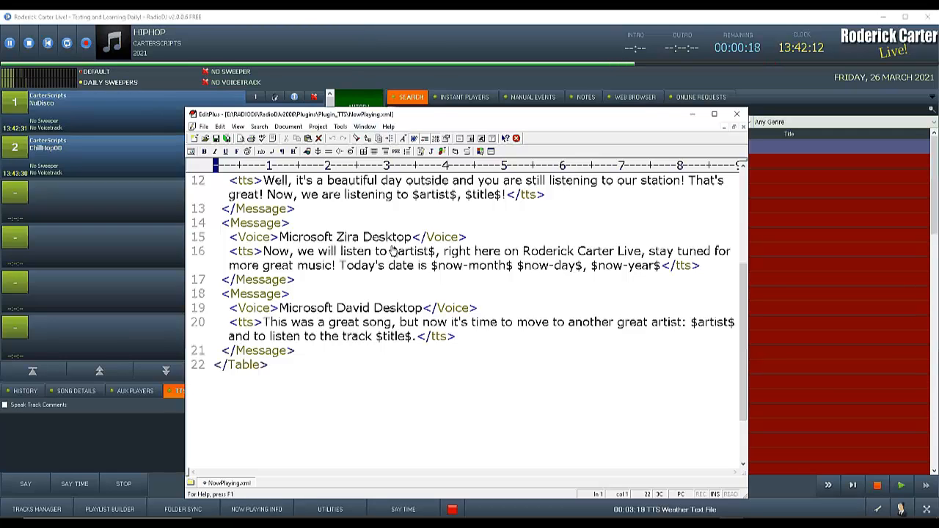
{"action": "left_click", "coordinate": [451, 16]}
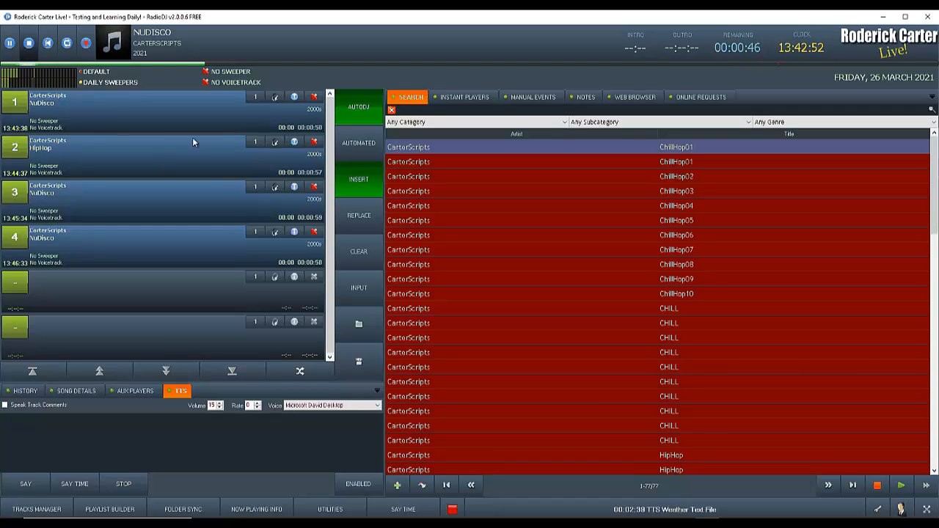
{"action": "left_click", "coordinate": [29, 44]}
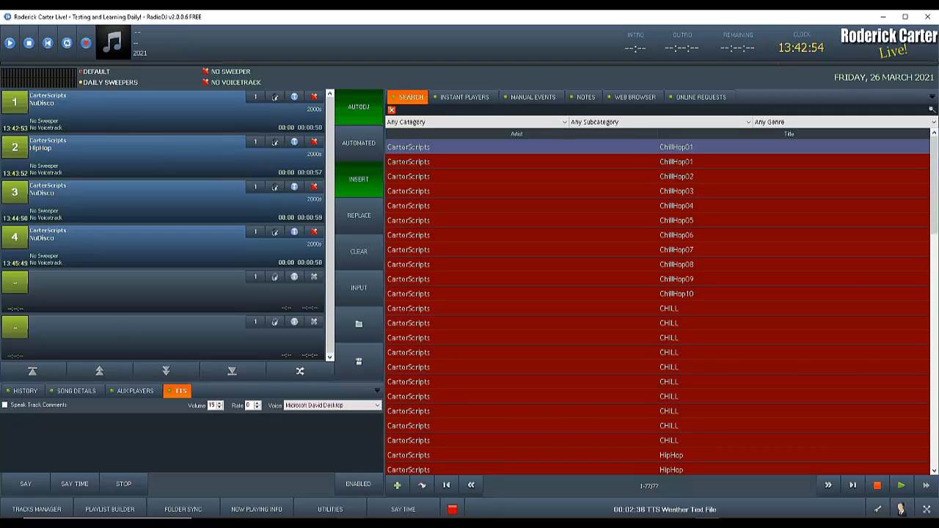
Reopen NowPlaying.xml from Plugin_TTS and insert blank lines after the Settings block and after the first and second Message blocks
{"action": "key", "text": "alt+Tab"}
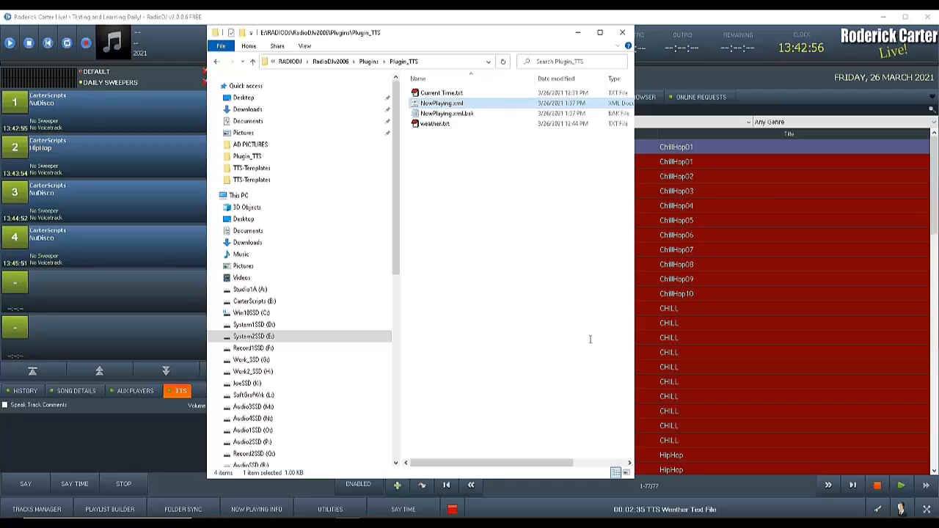
{"action": "key", "text": "Return"}
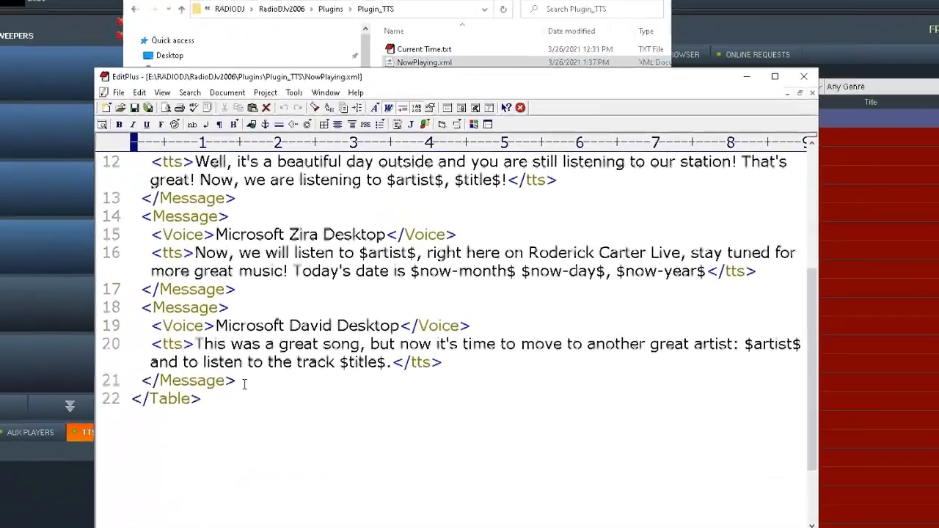
{"action": "scroll", "coordinate": [277, 350], "scroll_direction": "up", "scroll_amount": 3}
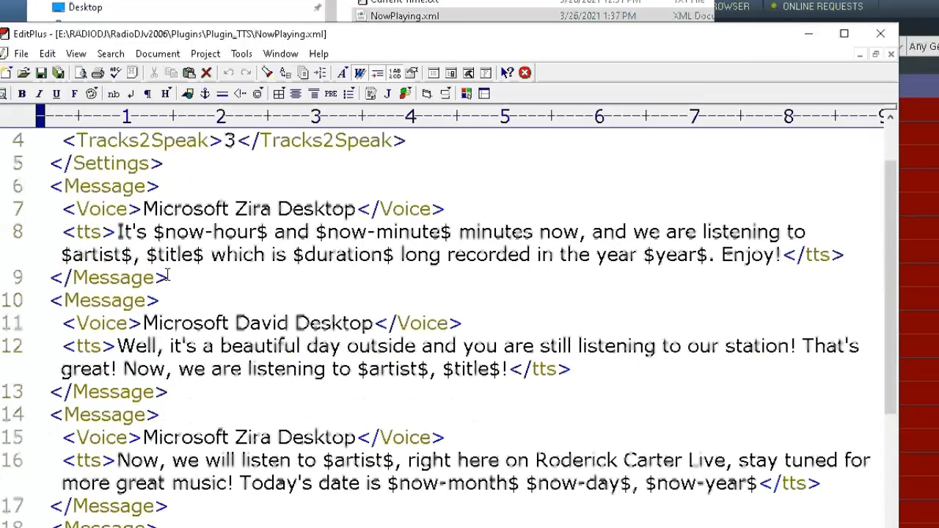
{"action": "left_click", "coordinate": [172, 163]}
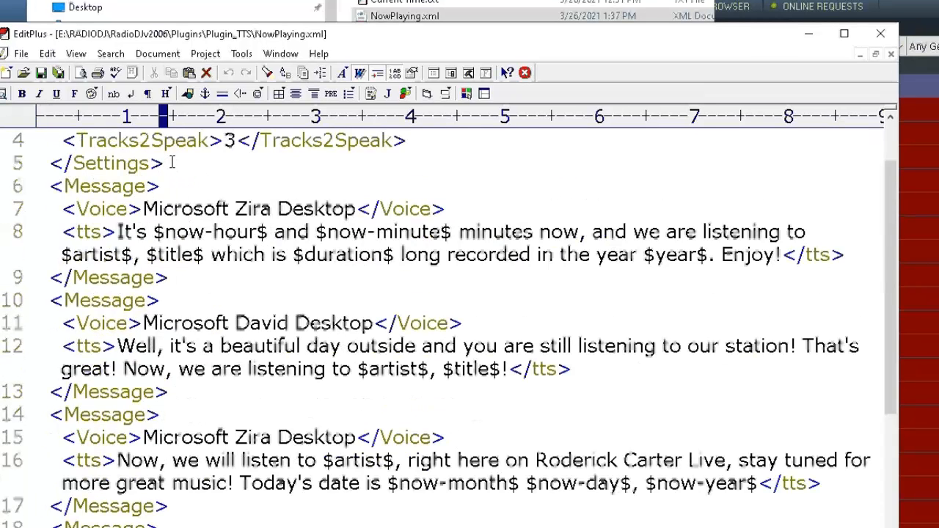
{"action": "key", "text": "Return"}
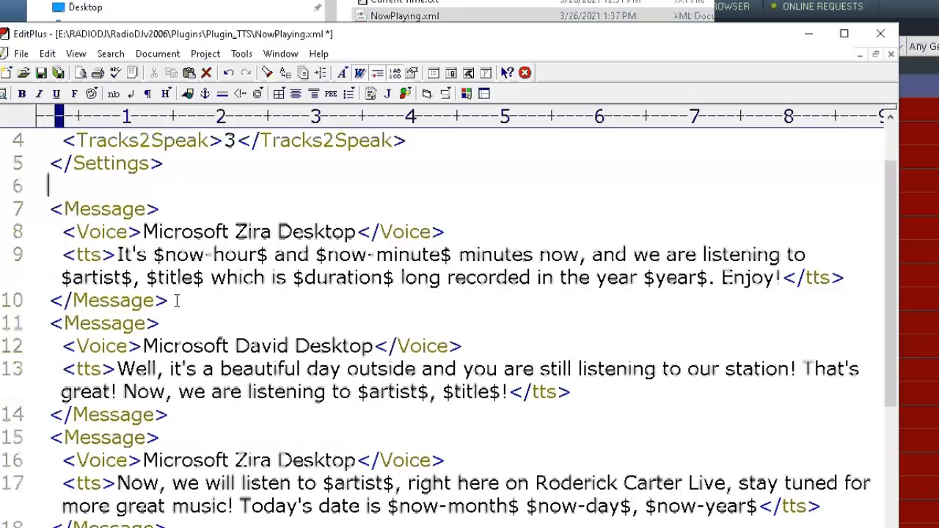
{"action": "left_click", "coordinate": [176, 300]}
{"action": "key", "text": "Return"}
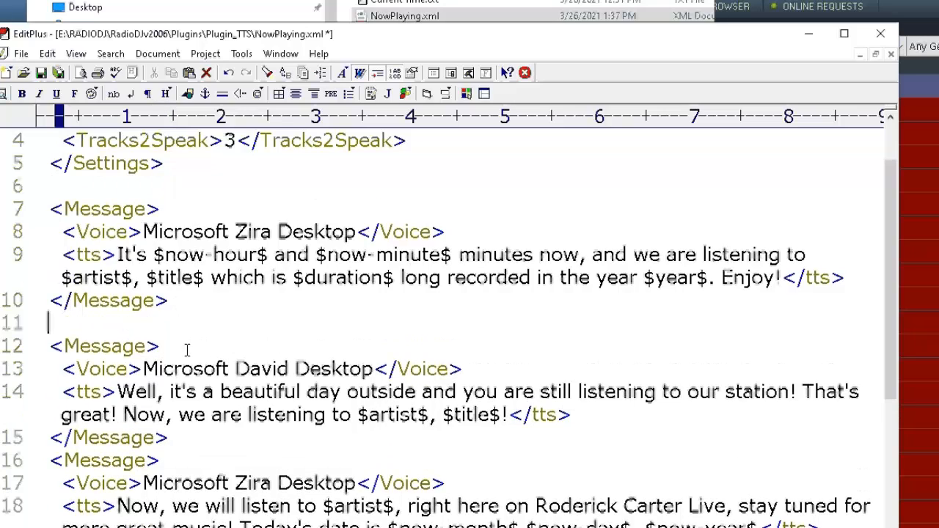
{"action": "left_click", "coordinate": [185, 438]}
{"action": "key", "text": "Return"}
Insert a blank line after the third Message block and another before the closing Table tag
{"action": "scroll", "coordinate": [180, 438], "scroll_direction": "down", "scroll_amount": 2}
{"action": "left_click", "coordinate": [175, 438]}
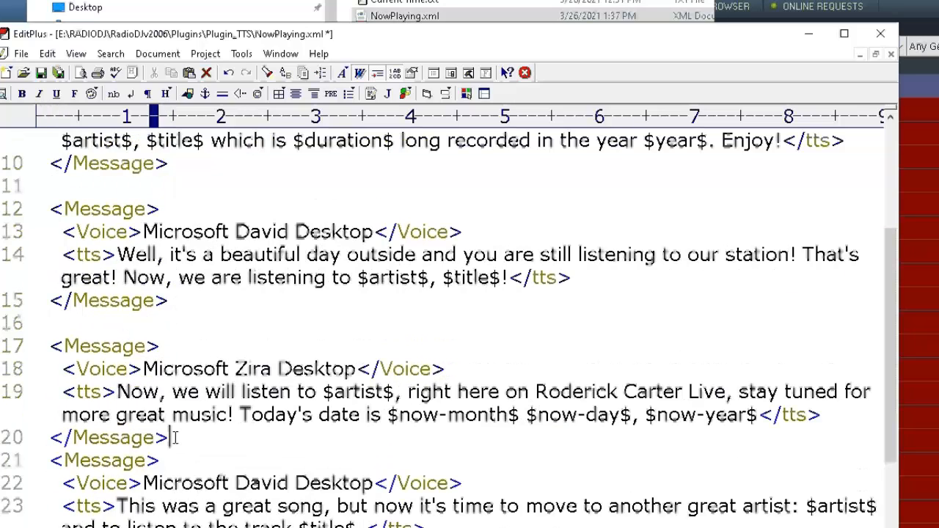
{"action": "key", "text": "Return"}
{"action": "scroll", "coordinate": [204, 482], "scroll_direction": "down", "scroll_amount": 1}
{"action": "left_click", "coordinate": [191, 505]}
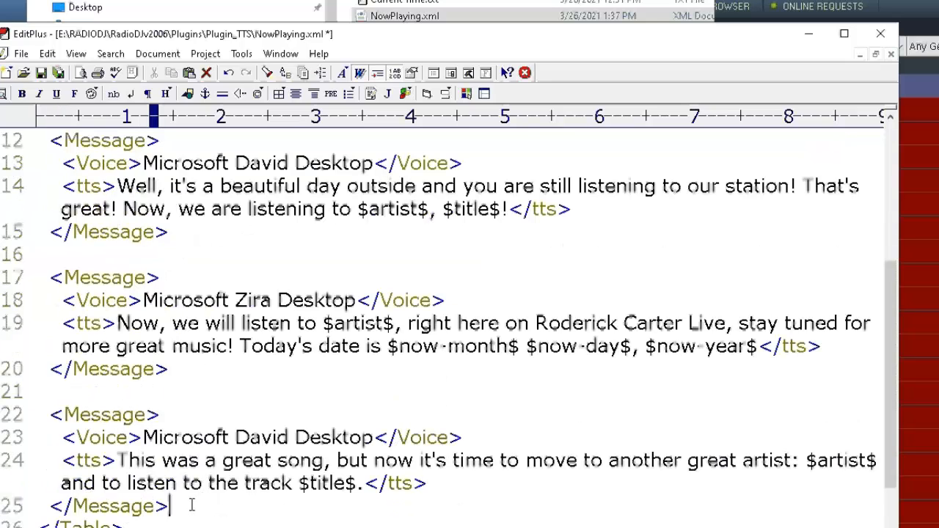
{"action": "key", "text": "Return"}
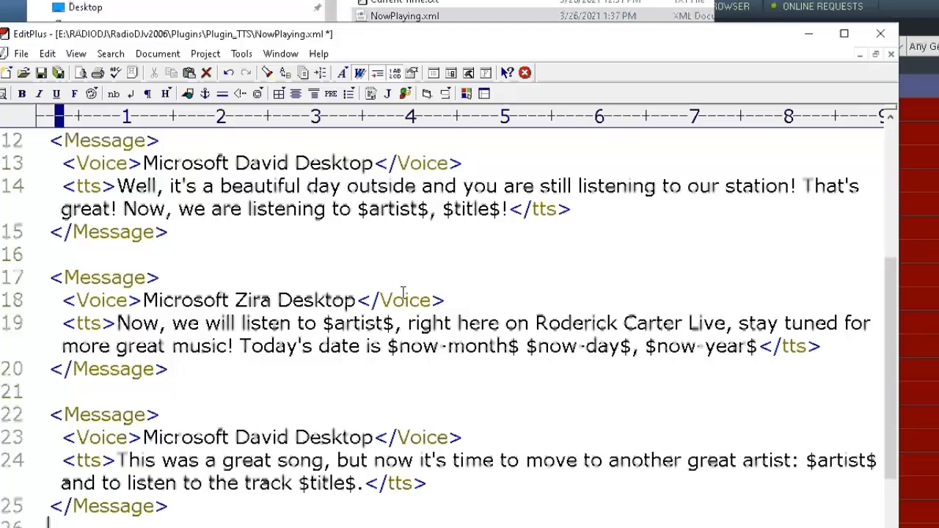
Check the spaced-out messages and the Tracks2Speak value, save NowPlaying.xml, and minimize EditPlus
{"action": "scroll", "coordinate": [402, 292], "scroll_direction": "up", "scroll_amount": 2}
{"action": "scroll", "coordinate": [398, 299], "scroll_direction": "down", "scroll_amount": 3}
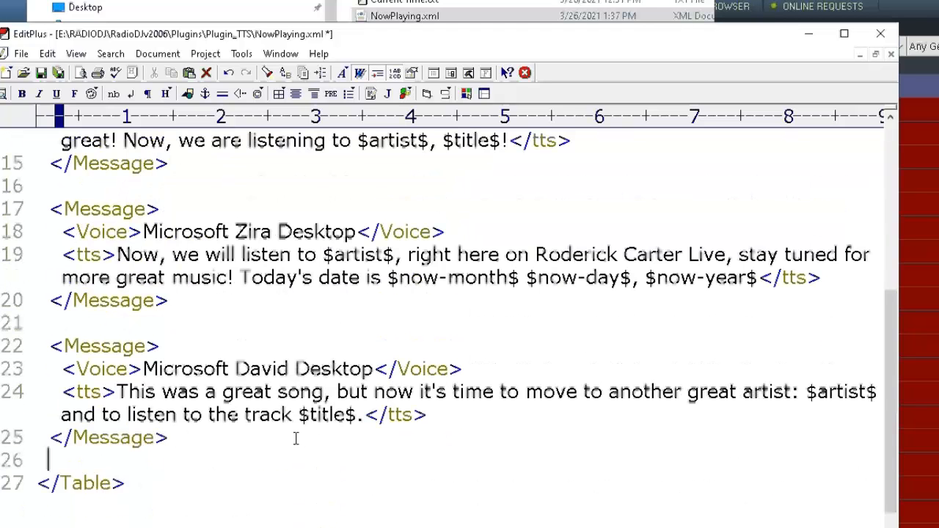
{"action": "scroll", "coordinate": [296, 439], "scroll_direction": "up", "scroll_amount": 2}
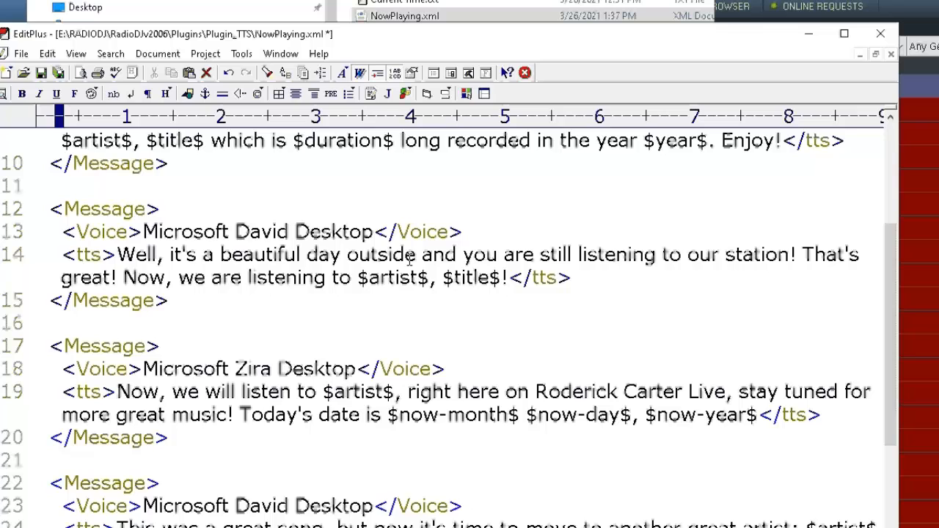
{"action": "scroll", "coordinate": [397, 255], "scroll_direction": "up", "scroll_amount": 3}
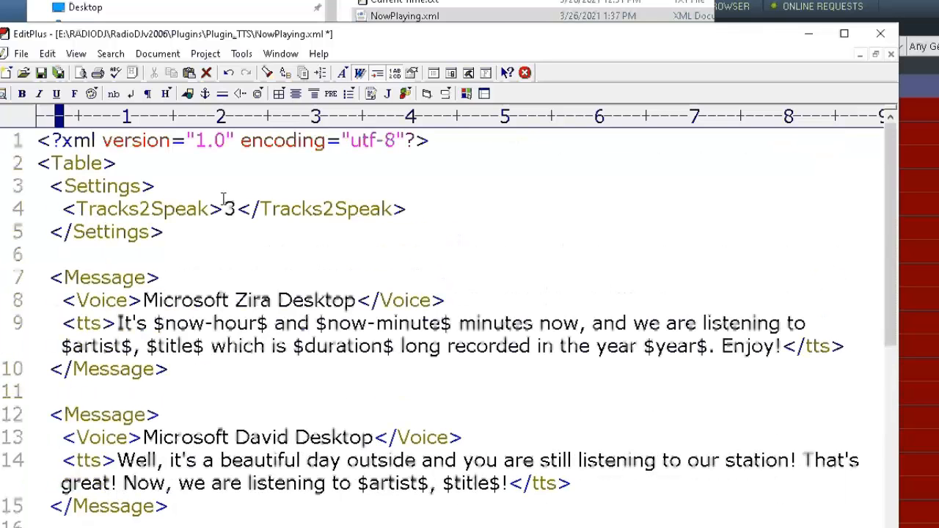
{"action": "double_click", "coordinate": [229, 208]}
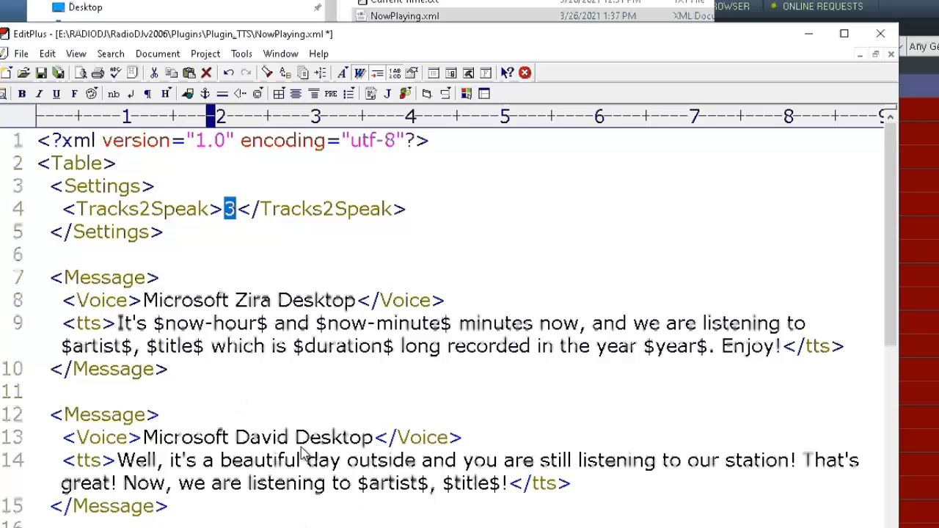
{"action": "left_click", "coordinate": [41, 72]}
{"action": "left_click", "coordinate": [810, 34]}
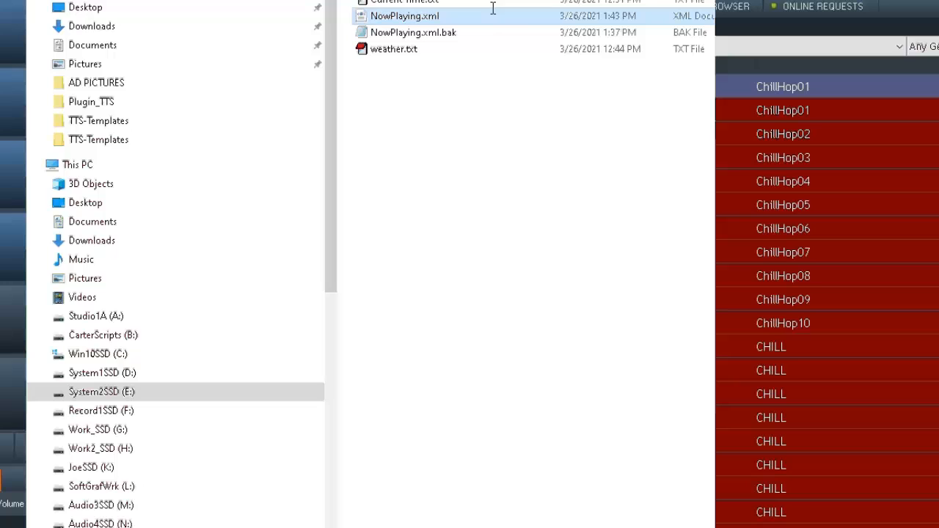
Open Current Time.txt from the Plugin_TTS folder in EditPlus and examine its time announcement text
{"action": "left_click", "coordinate": [405, 4]}
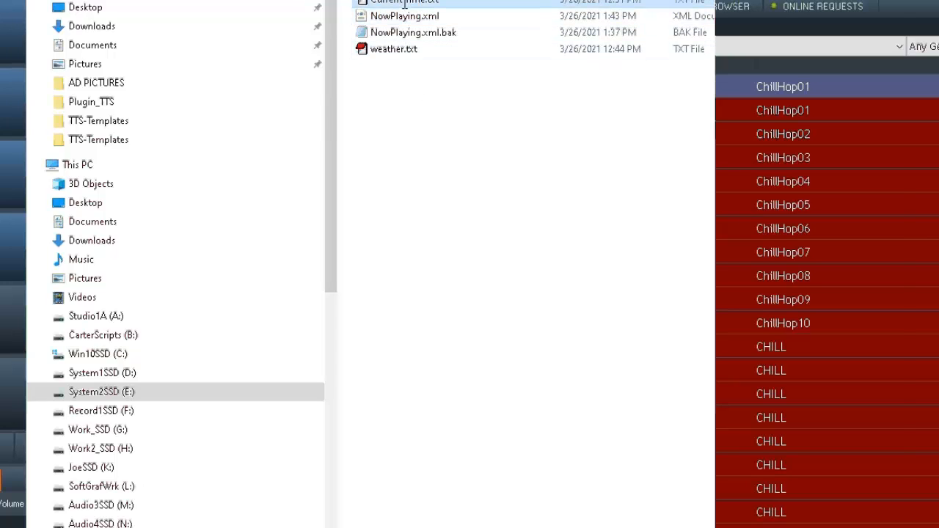
{"action": "double_click", "coordinate": [405, 4]}
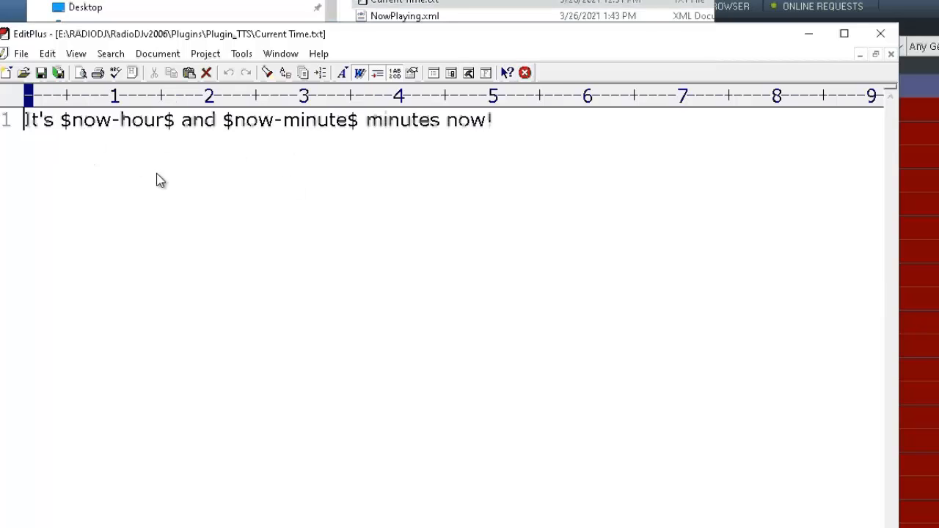
{"action": "left_click_drag", "start_coordinate": [430, 38], "coordinate": [430, 63]}
{"action": "left_click", "coordinate": [463, 18]}
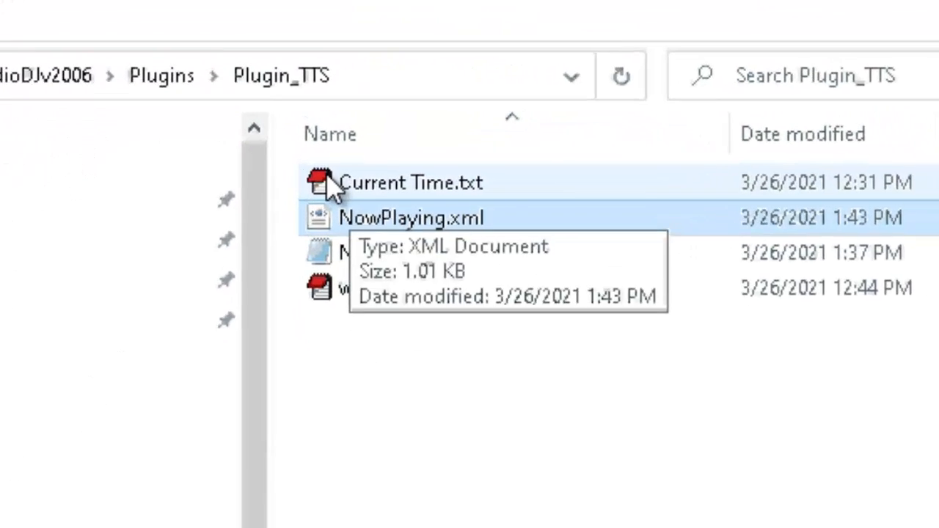
{"action": "left_click", "coordinate": [674, 455]}
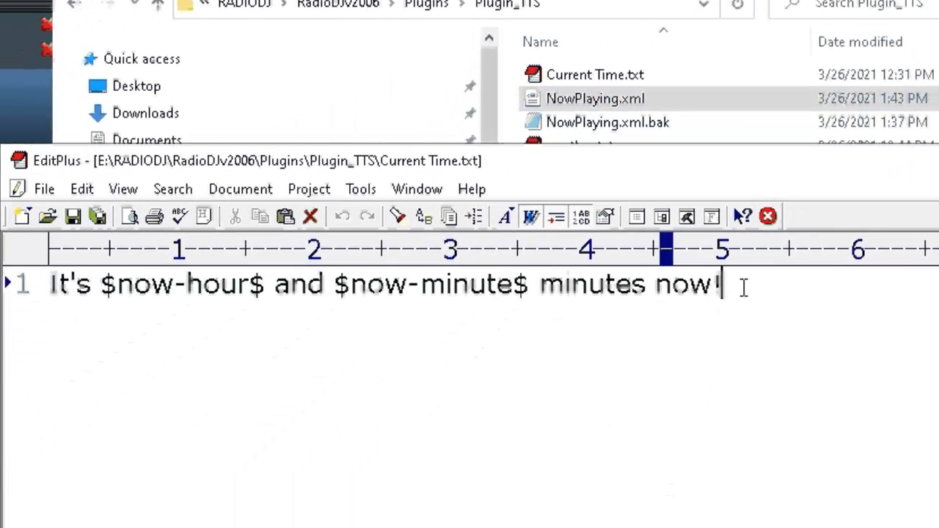
{"action": "left_click_drag", "start_coordinate": [743, 285], "coordinate": [46, 258]}
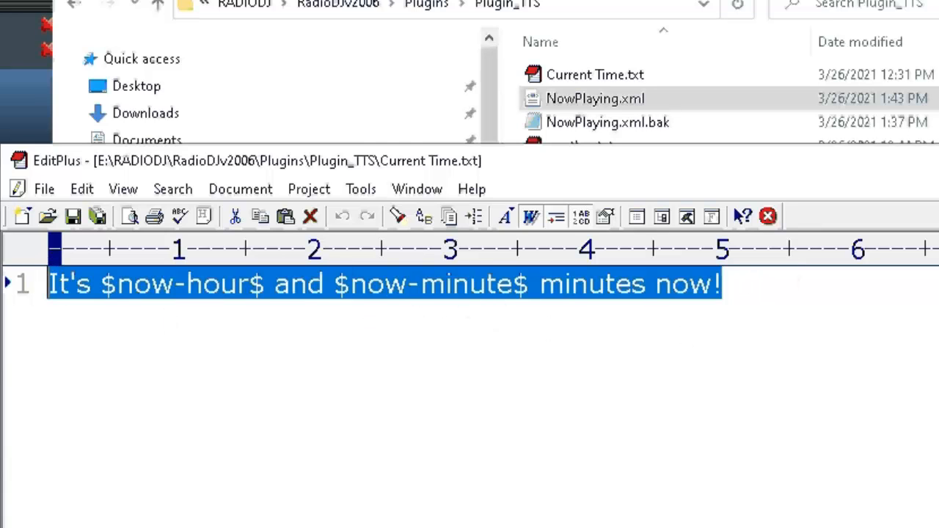
Return to RadioDJ, show the TTS controls, and open the first ChillHop01 track's comments for editing
{"action": "left_click", "coordinate": [404, 504]}
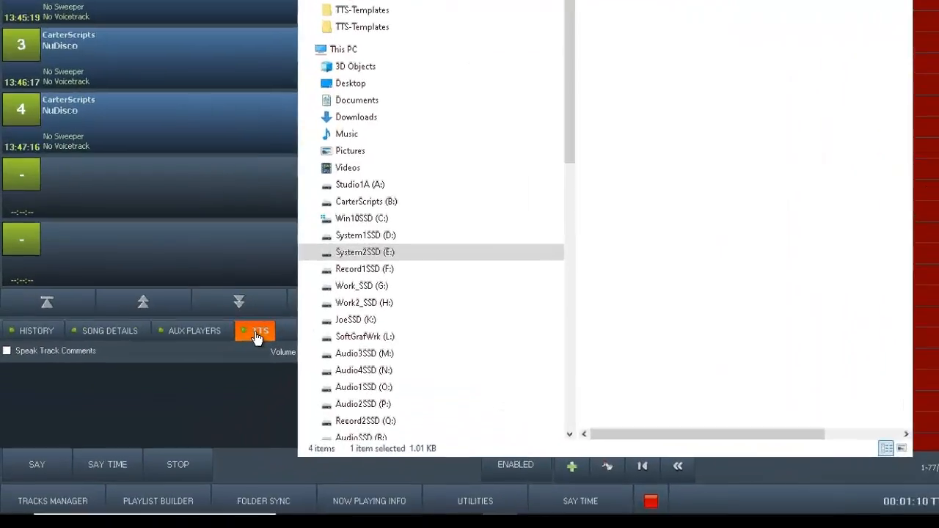
{"action": "left_click", "coordinate": [257, 336]}
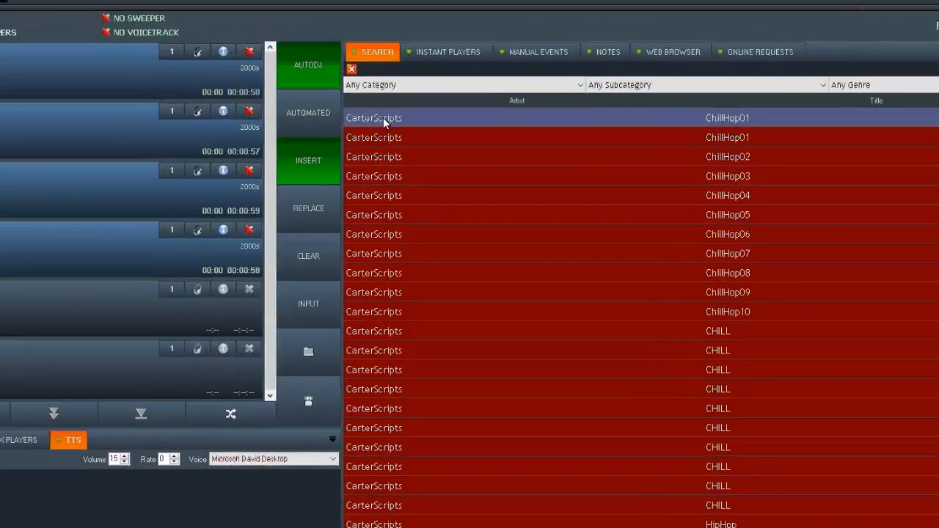
{"action": "right_click", "coordinate": [432, 148]}
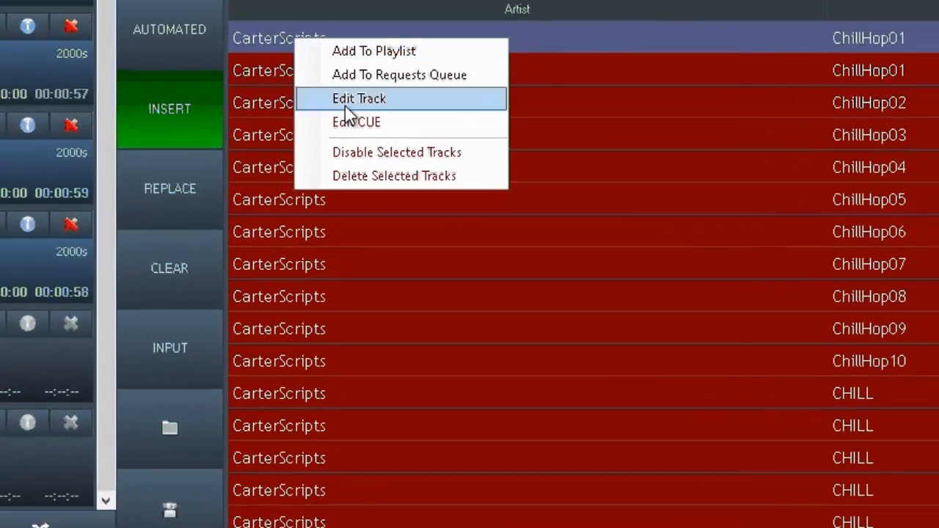
{"action": "left_click", "coordinate": [439, 176]}
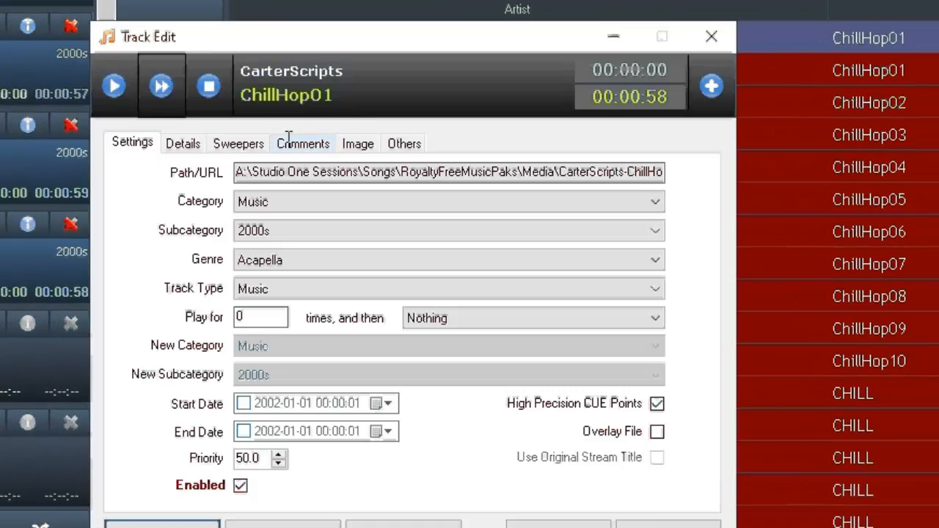
{"action": "left_click", "coordinate": [186, 143]}
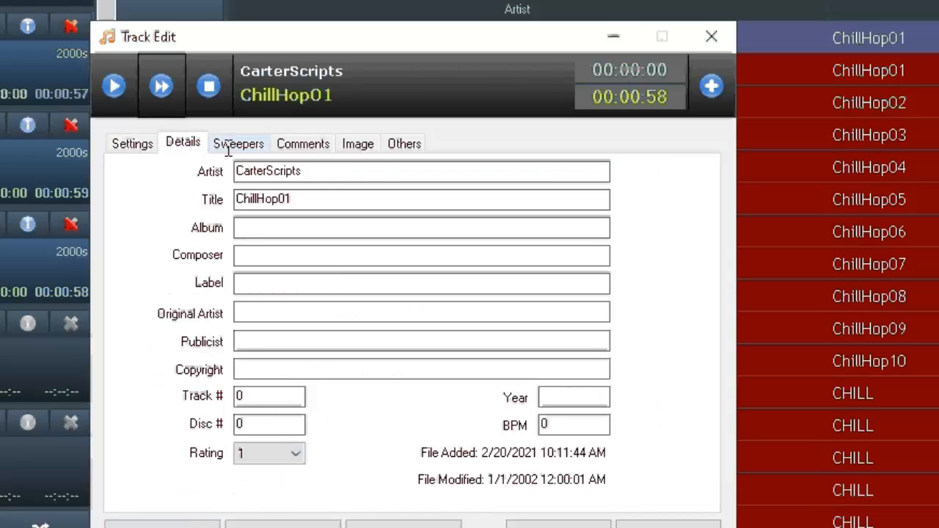
{"action": "left_click", "coordinate": [229, 144]}
{"action": "left_click", "coordinate": [303, 144]}
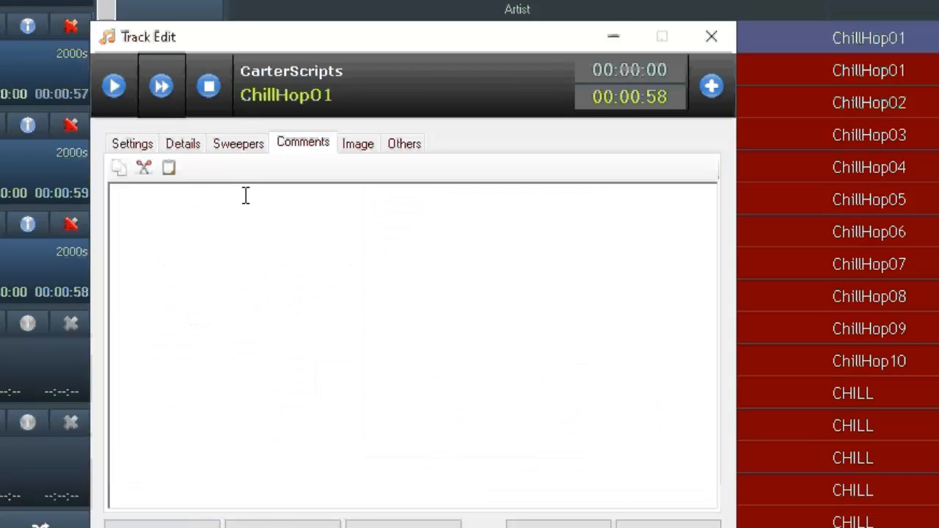
Enter the track comment "This track was created by Carter Scripts dot come" and save the track
{"action": "left_click", "coordinate": [236, 223]}
{"action": "type", "text": "This track was c"}
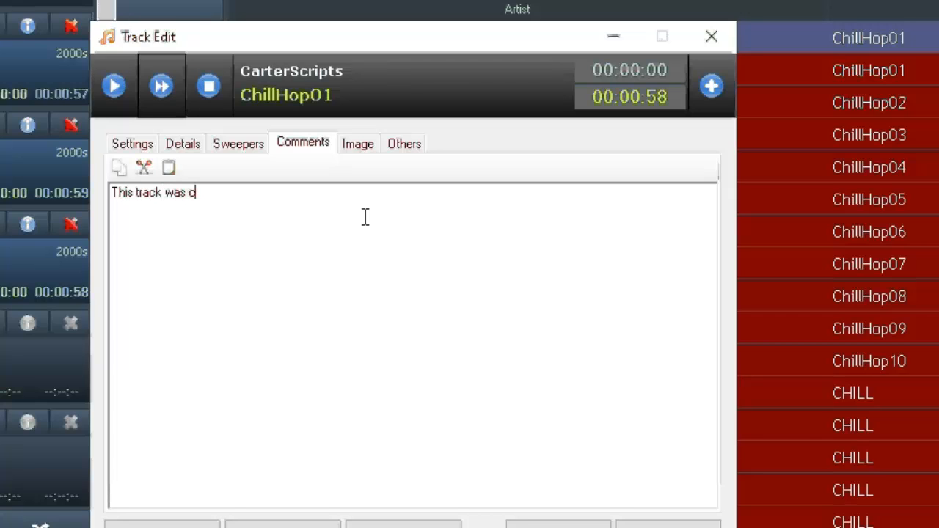
{"action": "type", "text": "reated"}
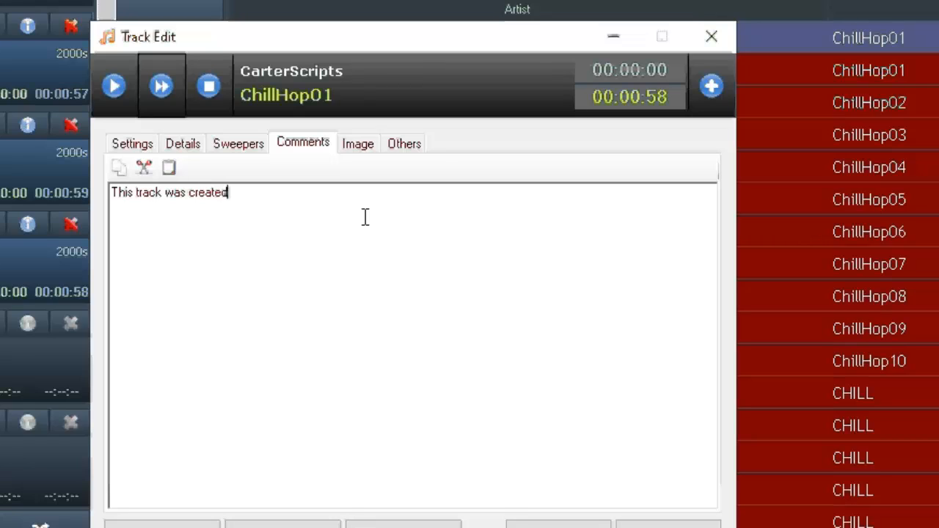
{"action": "type", "text": "by Carter S"}
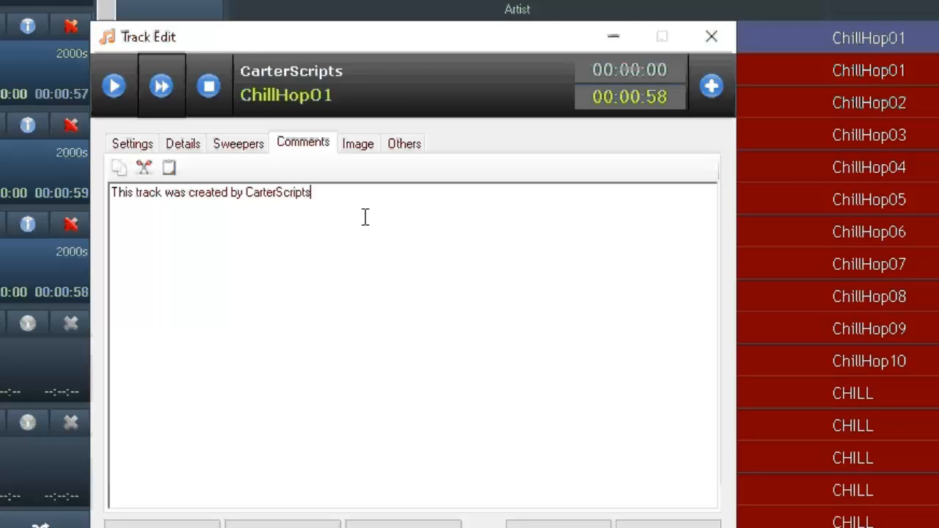
{"action": "type", "text": "cripts dot come"}
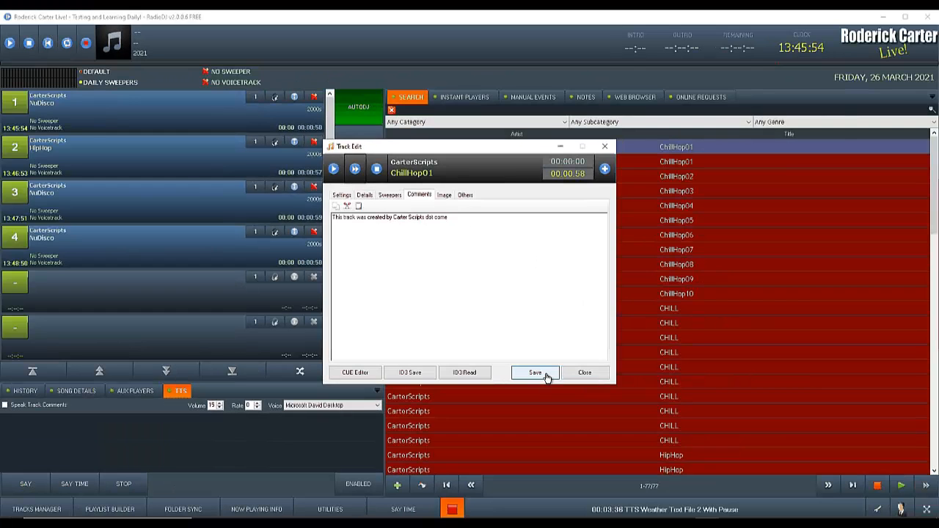
{"action": "left_click", "coordinate": [534, 378]}
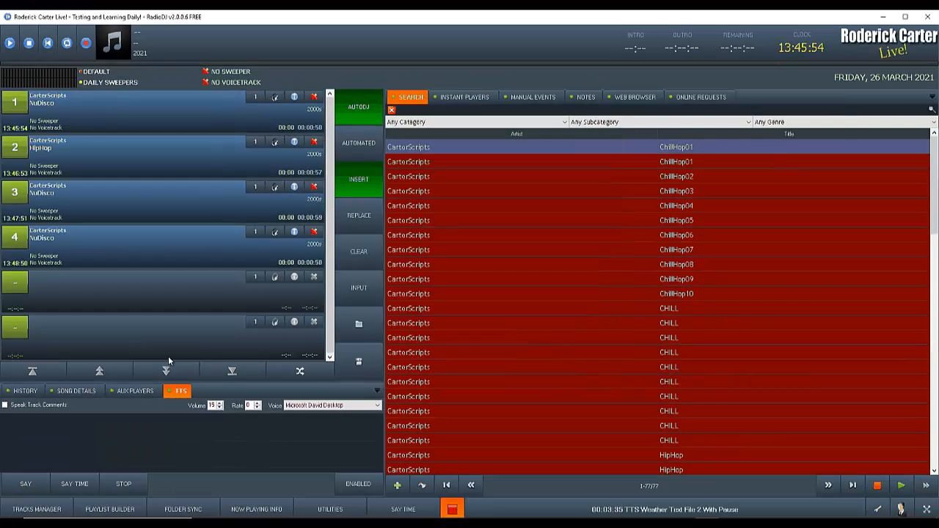
Enable Speak Track Comments and start playback, toggling the TTS plugin off and back on
{"action": "left_click", "coordinate": [7, 405]}
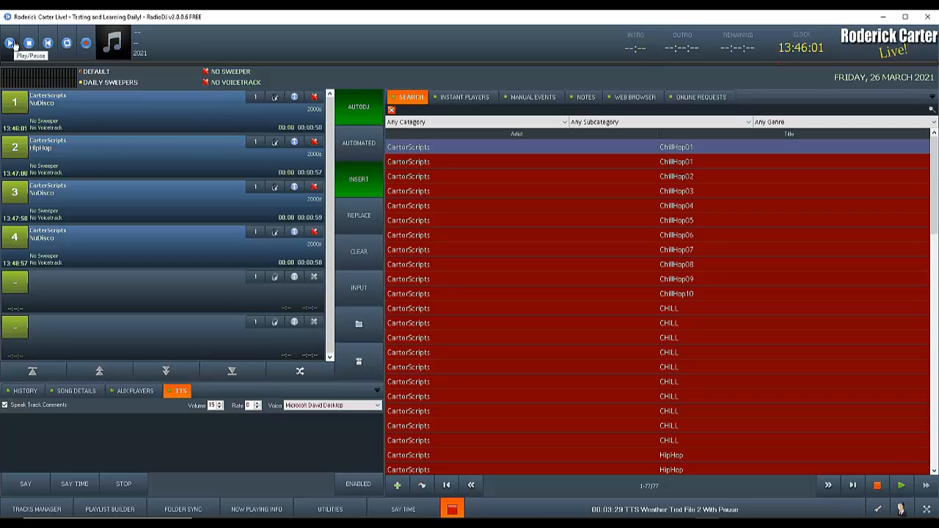
{"action": "left_click", "coordinate": [10, 43]}
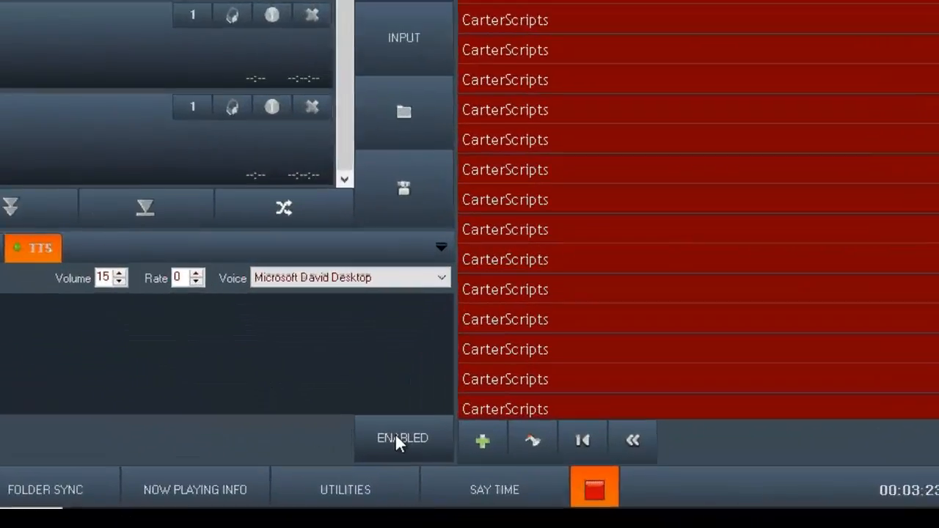
{"action": "left_click", "coordinate": [355, 486]}
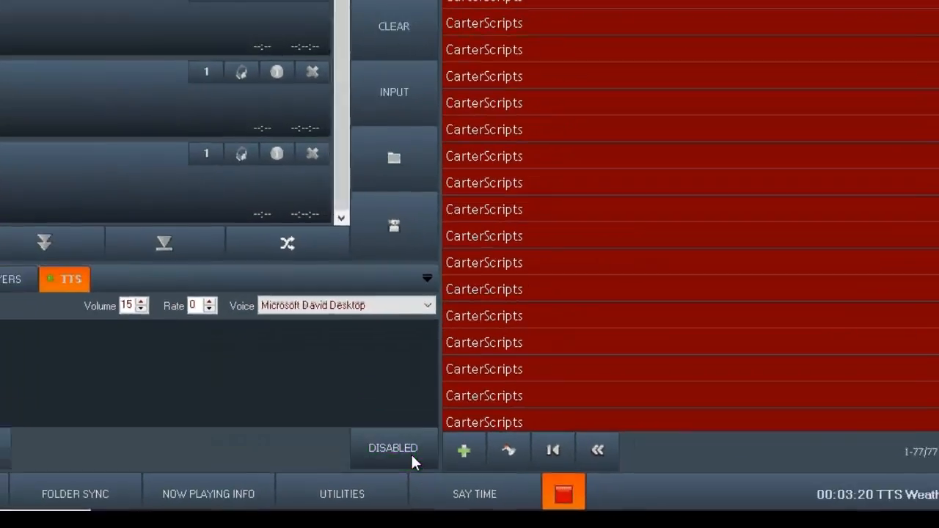
{"action": "left_click", "coordinate": [437, 435]}
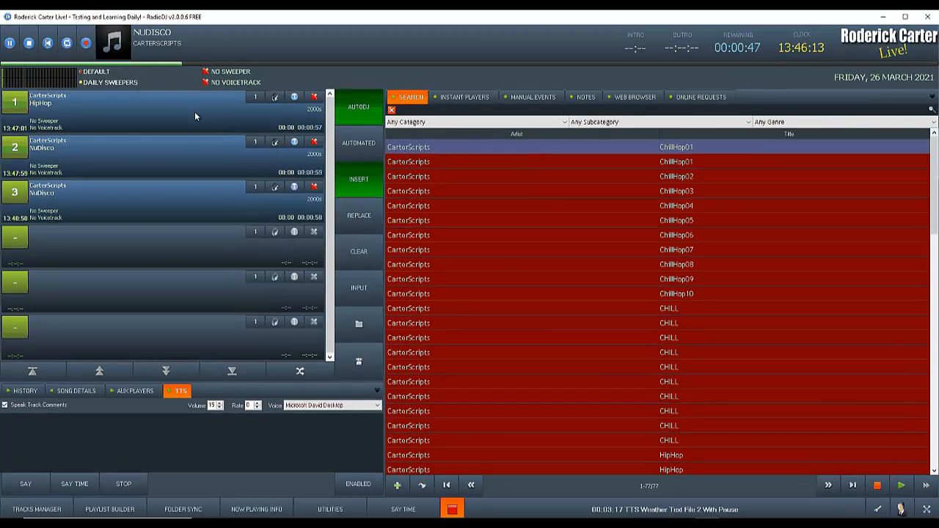
Queue the first ChillHop01 track at the head of the playlist and jump near the end of the playing NuDisco track
{"action": "left_click_drag", "start_coordinate": [454, 147], "coordinate": [195, 115]}
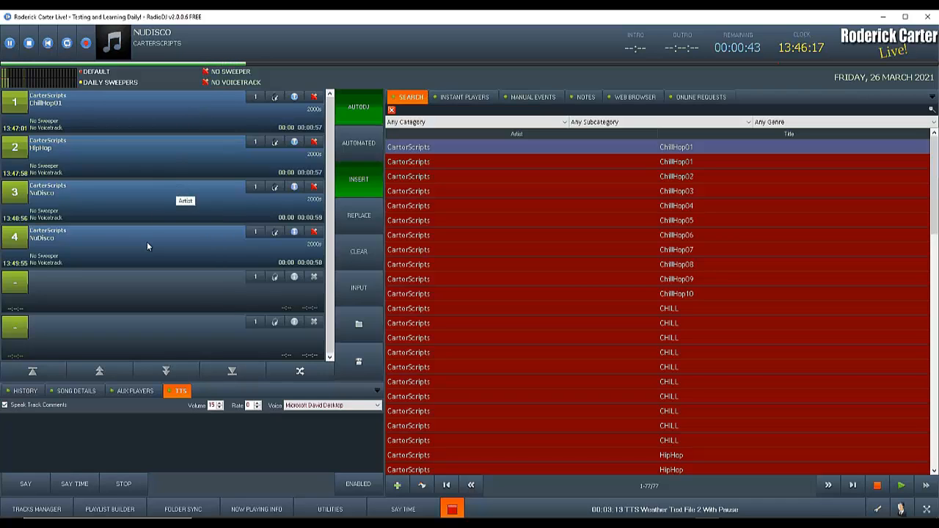
{"action": "left_click", "coordinate": [772, 63]}
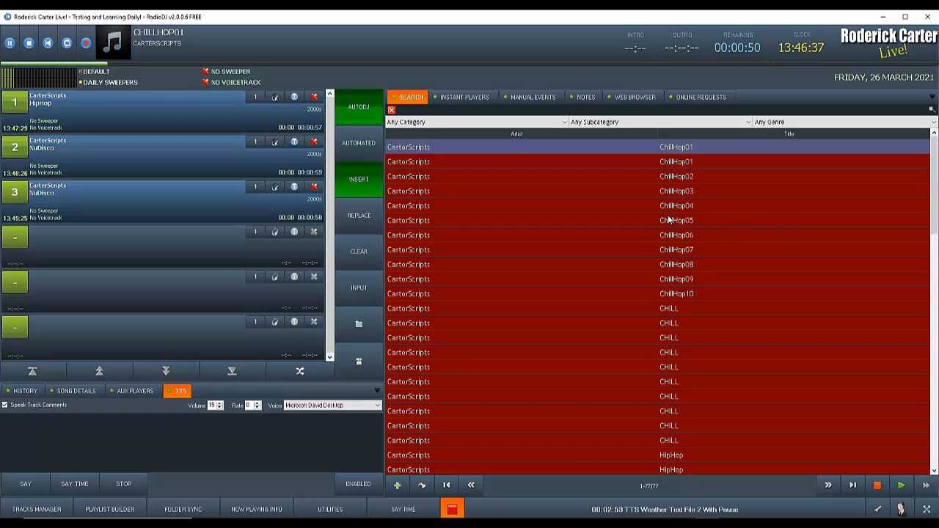
Add the comment "Okay this is way too much talking sir!" to the second ChillHop01 track and save it
{"action": "left_click", "coordinate": [426, 163]}
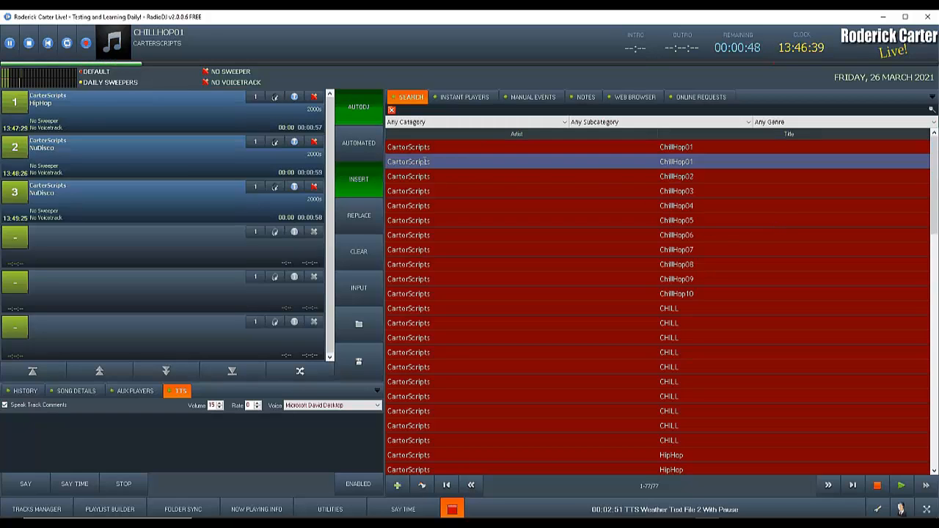
{"action": "right_click", "coordinate": [426, 162]}
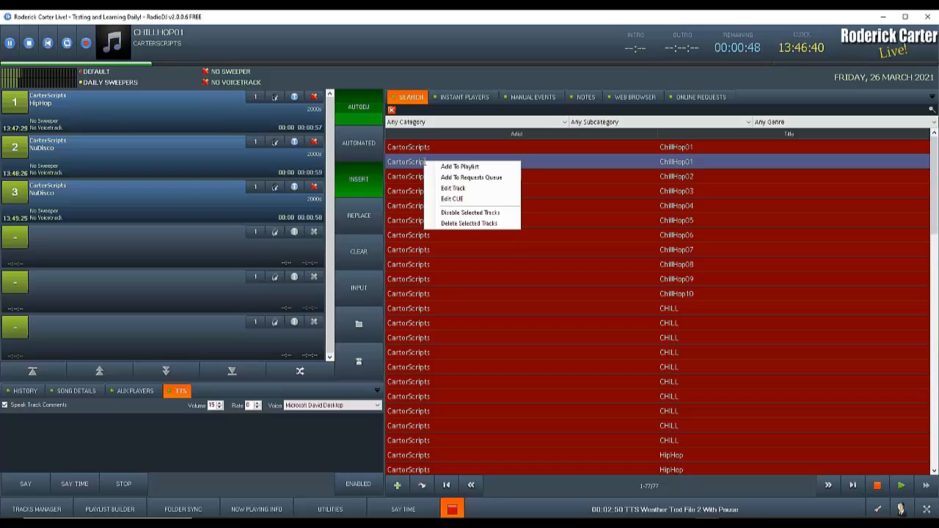
{"action": "left_click", "coordinate": [451, 188]}
{"action": "left_click", "coordinate": [419, 195]}
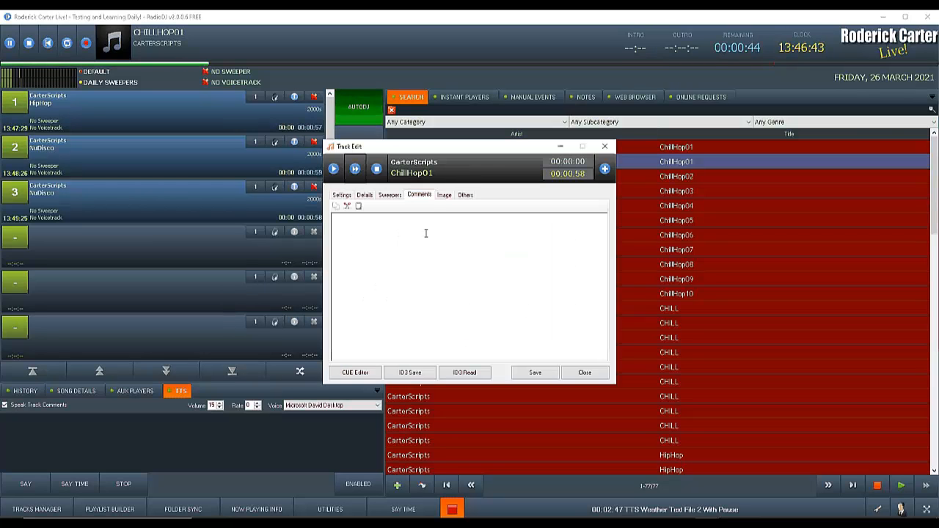
{"action": "left_click", "coordinate": [425, 234]}
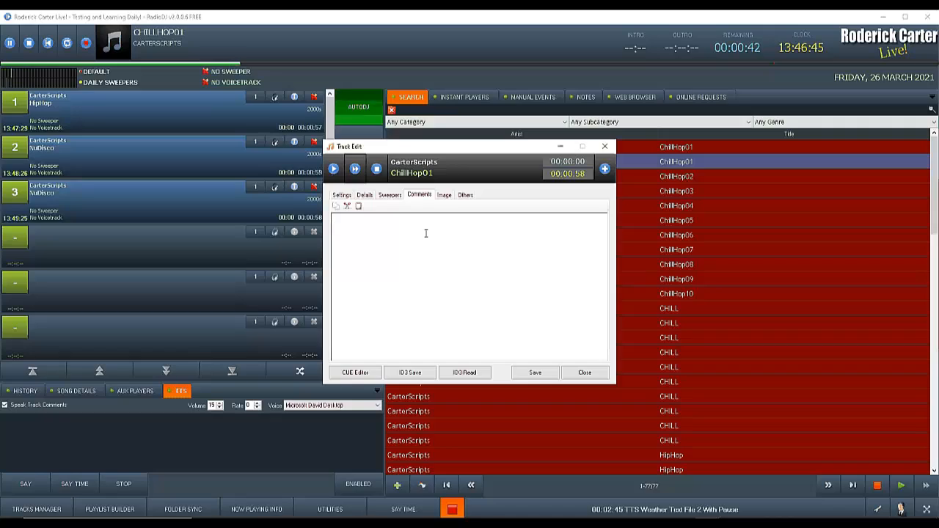
{"action": "type", "text": "Okay this "}
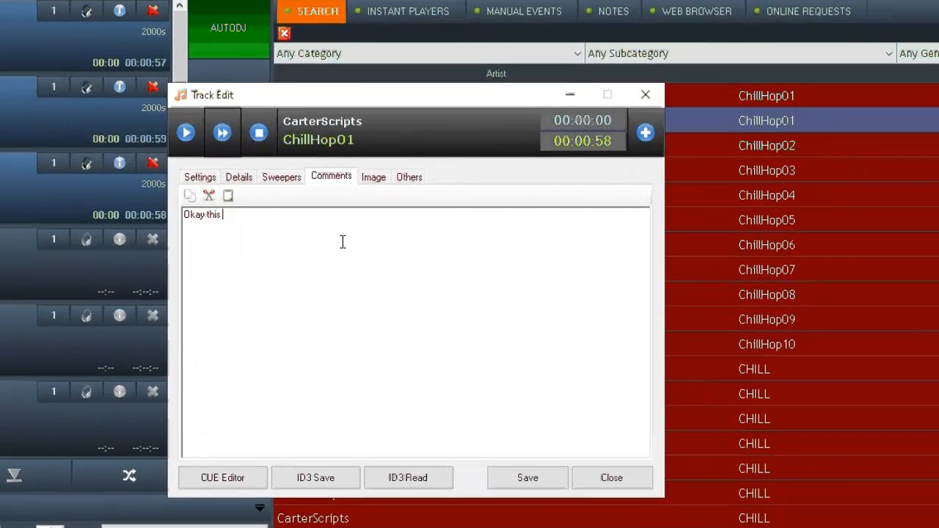
{"action": "type", "text": "is way"}
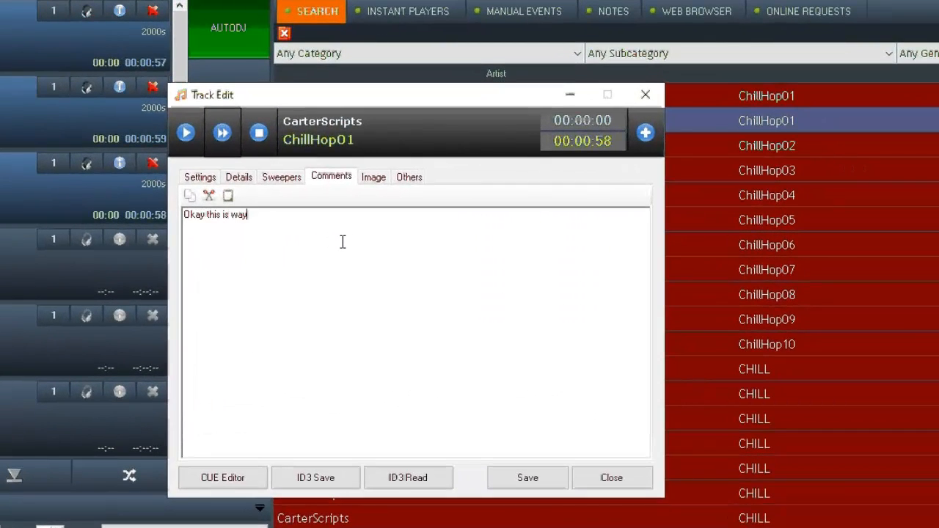
{"action": "type", "text": " too much talk"}
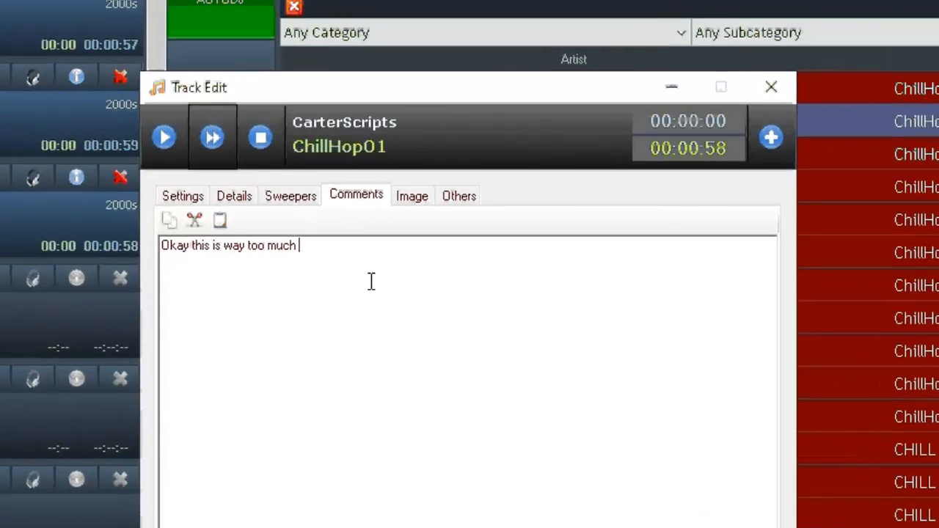
{"action": "type", "text": "ing sir"}
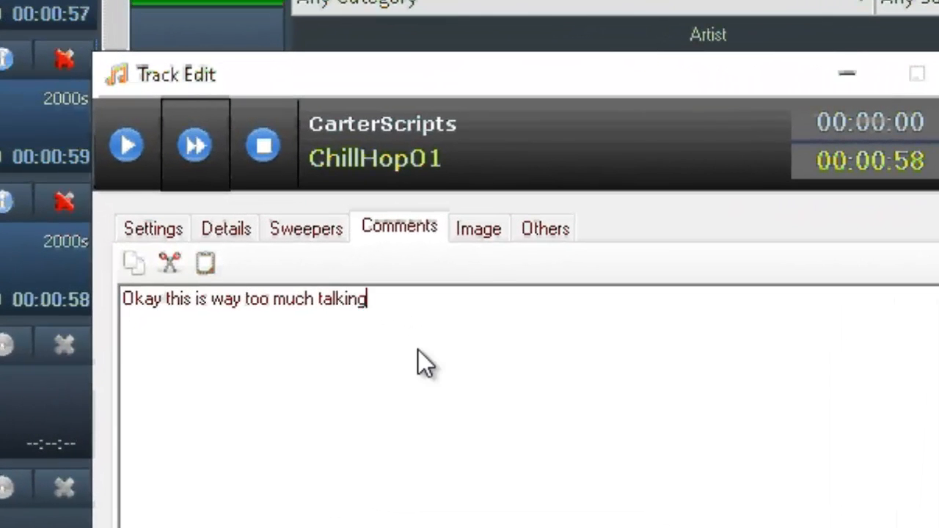
{"action": "type", "text": "!"}
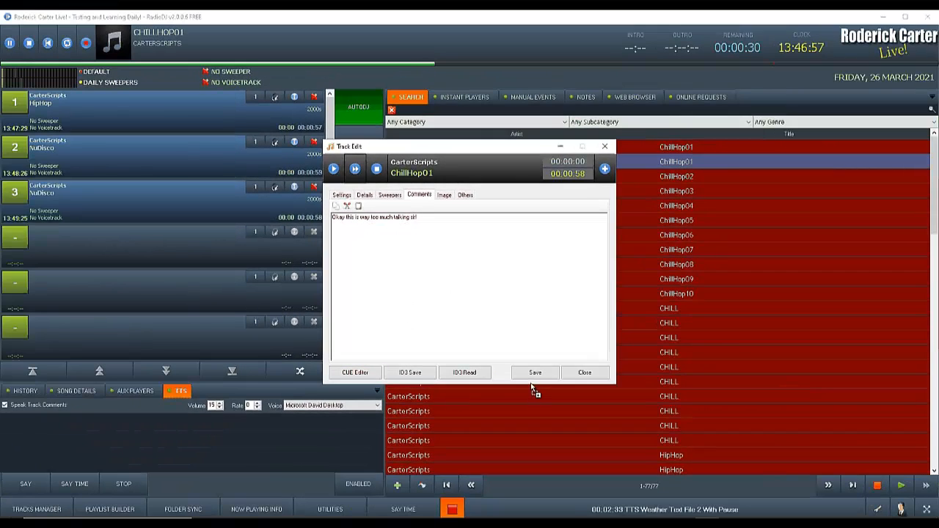
{"action": "left_click", "coordinate": [534, 372]}
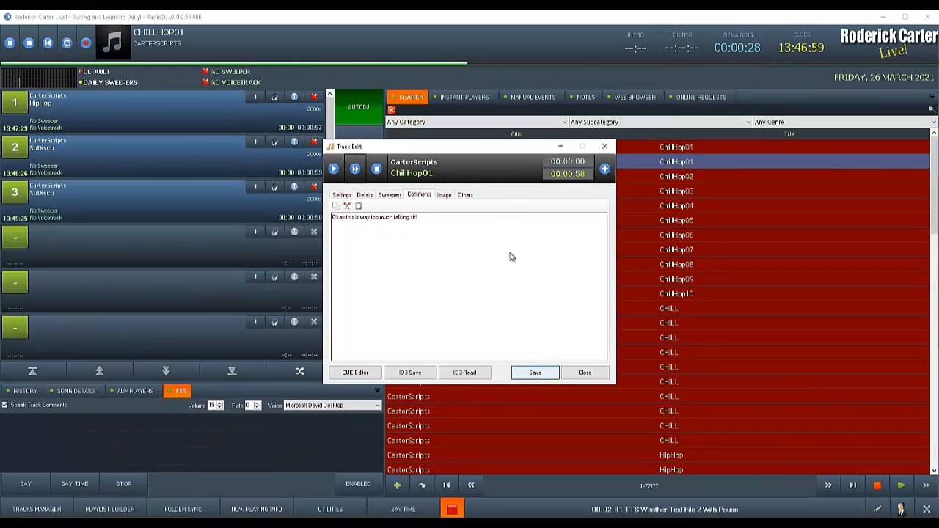
Queue the second ChillHop01 track as the next playlist item and jump near the end of the playing ChillHop01 track
{"action": "left_click_drag", "start_coordinate": [418, 162], "coordinate": [124, 110]}
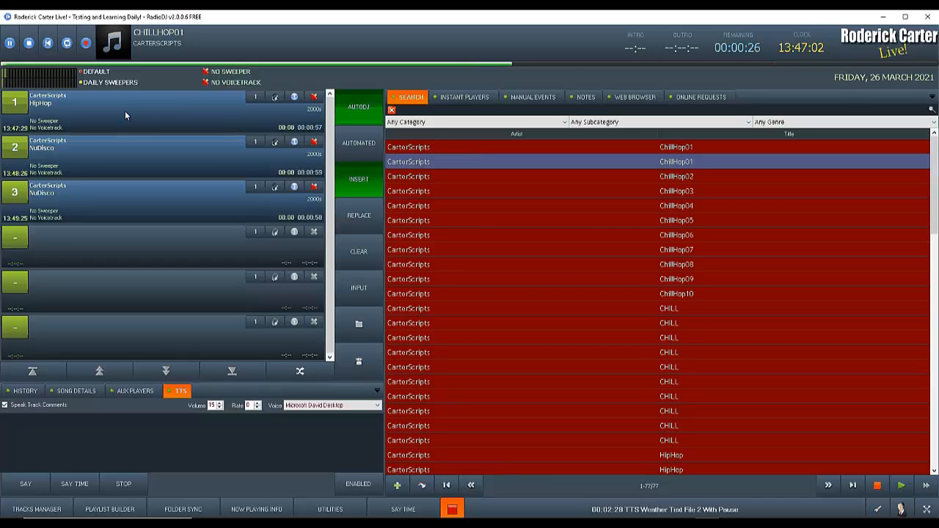
{"action": "left_click", "coordinate": [770, 64]}
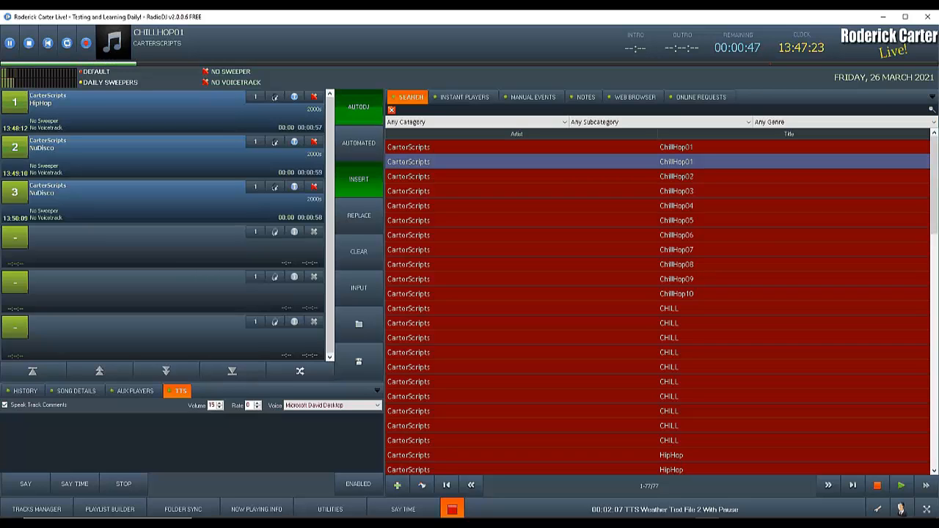
Set the TTS speech rate to 10, switching Speak Track Comments off and back on
{"action": "left_click", "coordinate": [10, 407]}
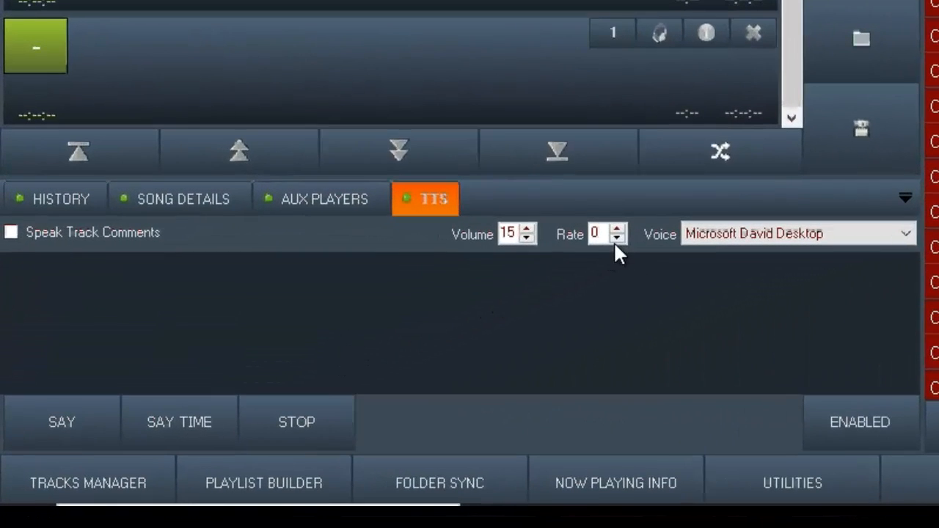
{"action": "left_click", "coordinate": [617, 229]}
{"action": "left_click", "coordinate": [617, 229]}
{"action": "left_click", "coordinate": [617, 229]}
{"action": "left_click", "coordinate": [618, 229]}
{"action": "left_click", "coordinate": [618, 230]}
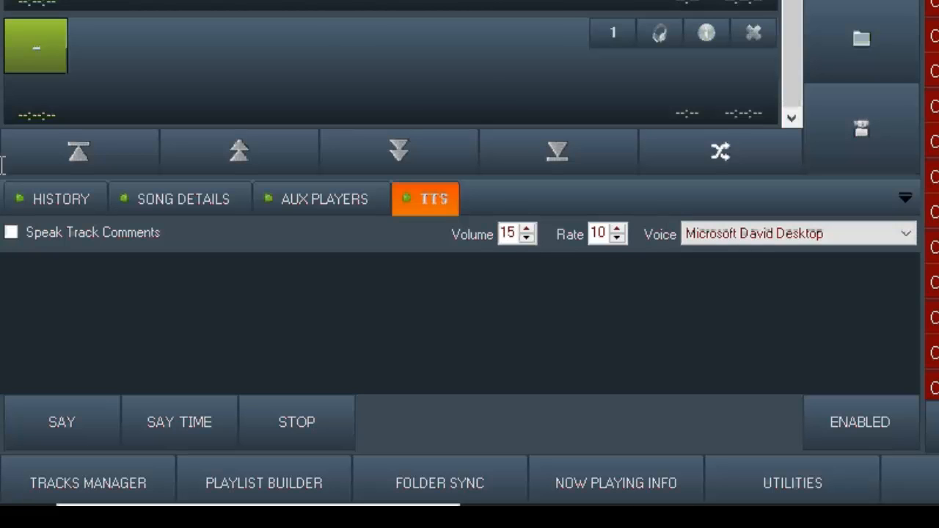
{"action": "left_click", "coordinate": [11, 233]}
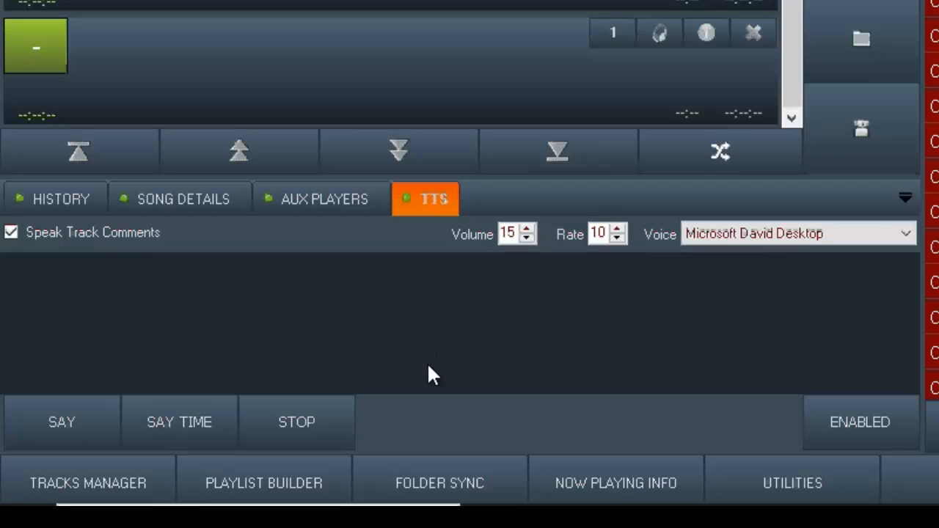
Set the TTS speech rate to 0 and disable Speak Track Comments
{"action": "left_click", "coordinate": [618, 237]}
{"action": "left_click", "coordinate": [617, 237]}
{"action": "double_click", "coordinate": [601, 232]}
{"action": "type", "text": "0"}
{"action": "left_click", "coordinate": [13, 232]}
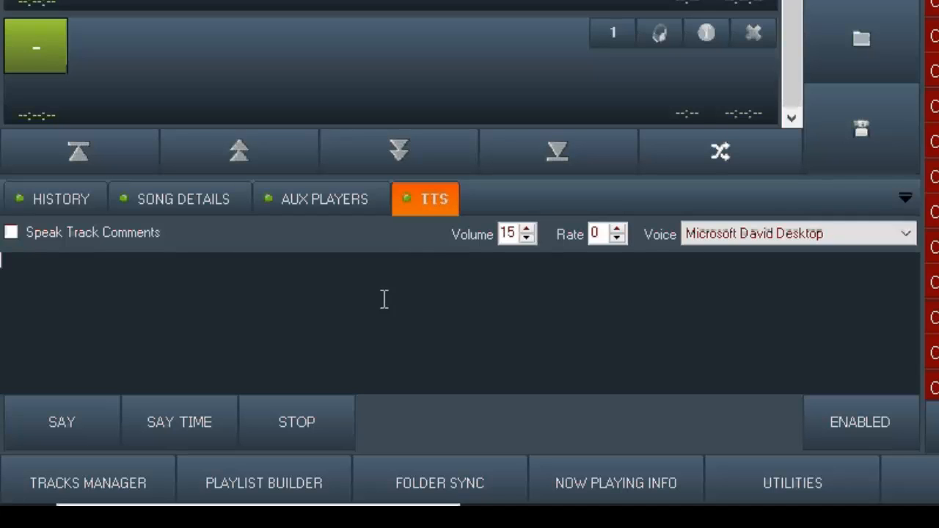
Enter "1 2 5 8 Yeah! Thank You sir!" as the custom TTS text and have it spoken
{"action": "type", "text": "1 2 5 8 Ye"}
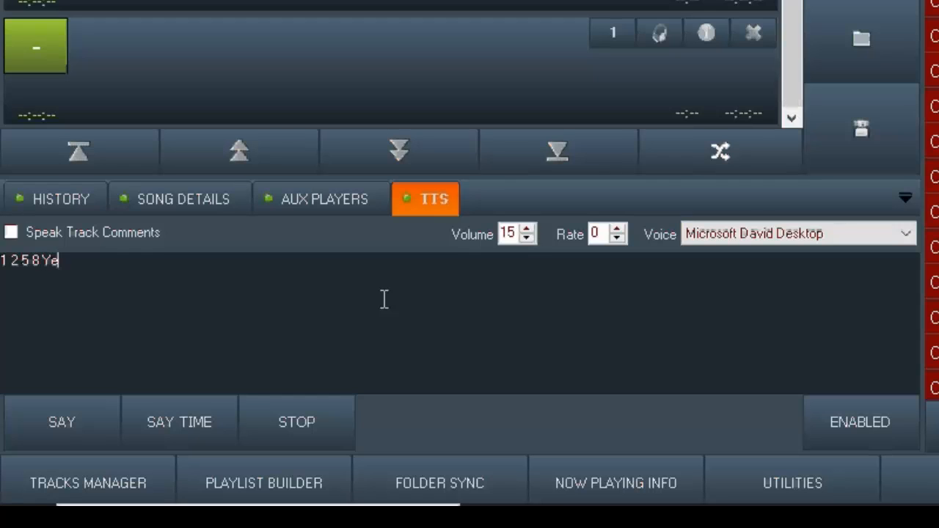
{"action": "type", "text": "ah! T"}
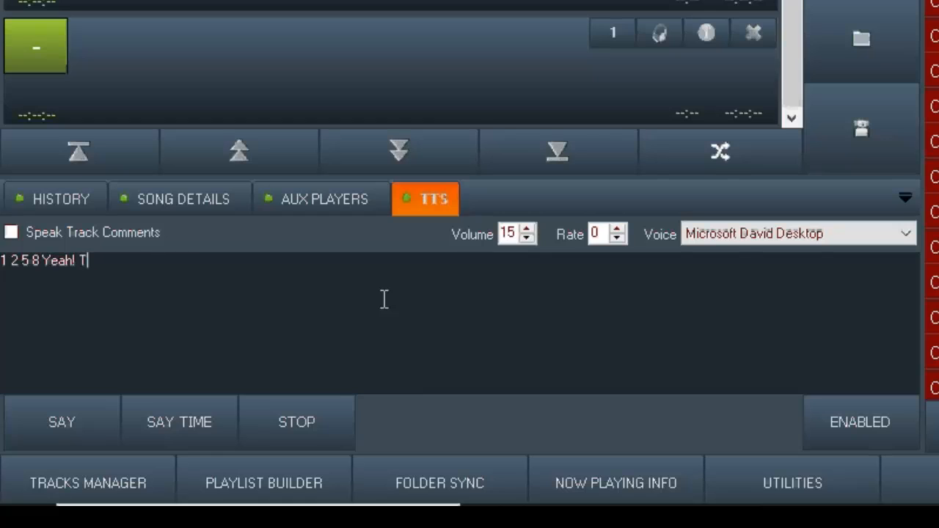
{"action": "type", "text": "hank You sir"}
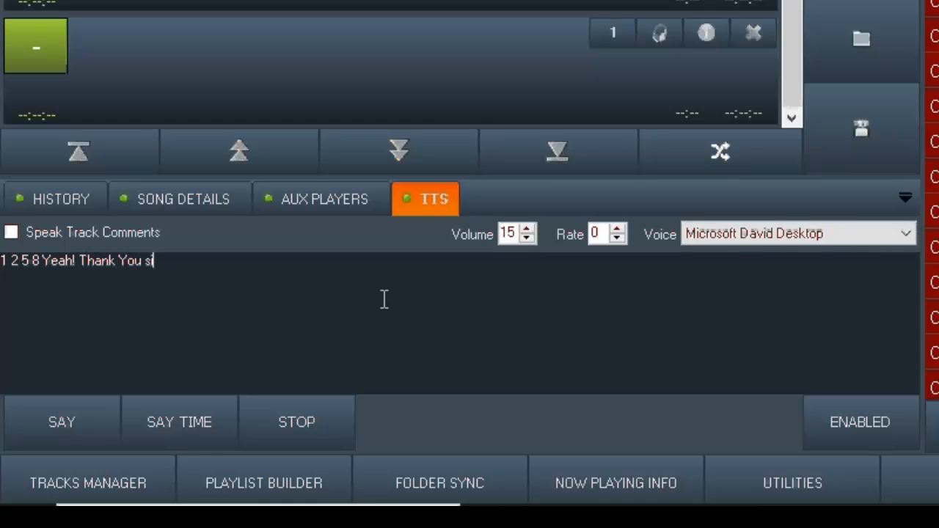
{"action": "type", "text": "!"}
{"action": "left_click", "coordinate": [63, 414]}
Choose the Microsoft Zira Desktop voice, keeping the rate at 0, and speak the custom text with it
{"action": "left_click", "coordinate": [617, 229]}
{"action": "left_click", "coordinate": [618, 238]}
{"action": "left_click", "coordinate": [807, 235]}
{"action": "left_click", "coordinate": [775, 268]}
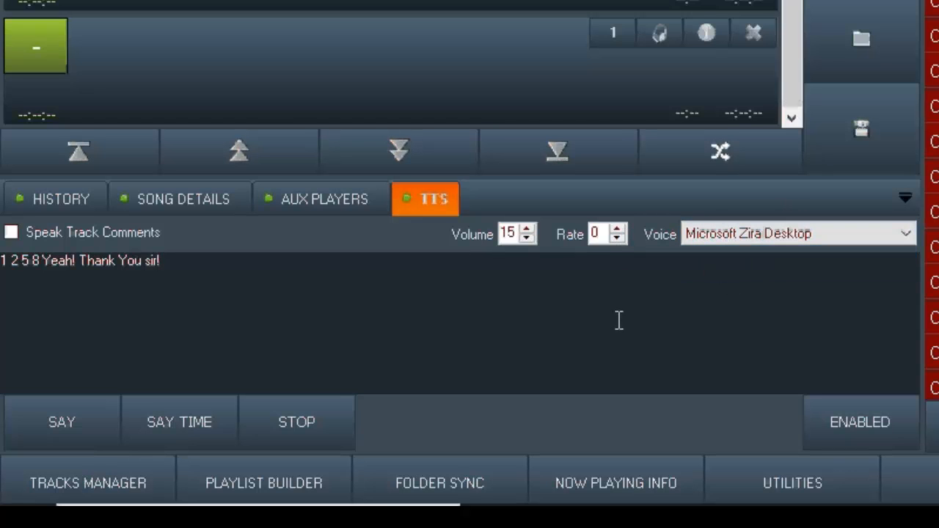
{"action": "left_click", "coordinate": [83, 430]}
Raise the TTS volume to 50
{"action": "left_click", "coordinate": [527, 230]}
{"action": "left_click", "coordinate": [526, 230]}
{"action": "left_click", "coordinate": [526, 230]}
{"action": "left_click", "coordinate": [527, 230]}
{"action": "left_click", "coordinate": [527, 229]}
{"action": "left_click", "coordinate": [527, 229]}
{"action": "left_click", "coordinate": [527, 230]}
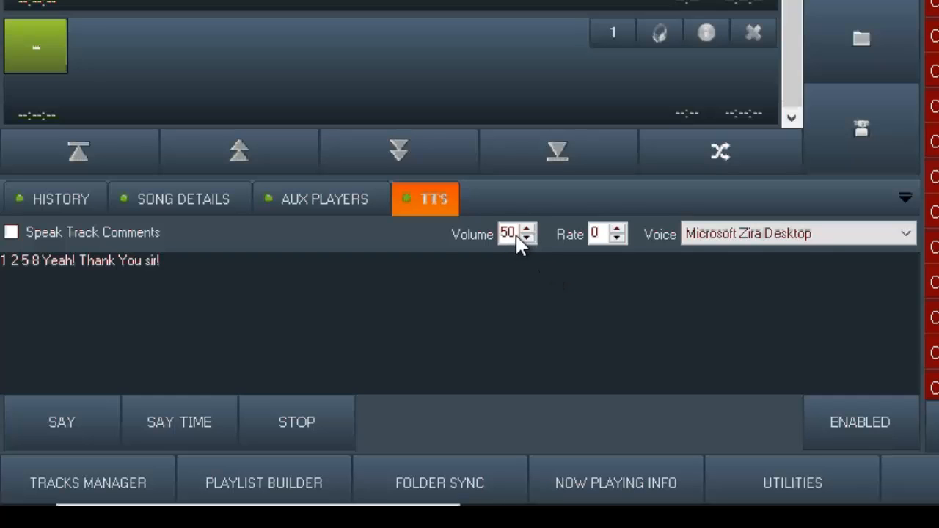
Set the TTS volume to 20
{"action": "left_click_drag", "start_coordinate": [517, 237], "coordinate": [457, 240]}
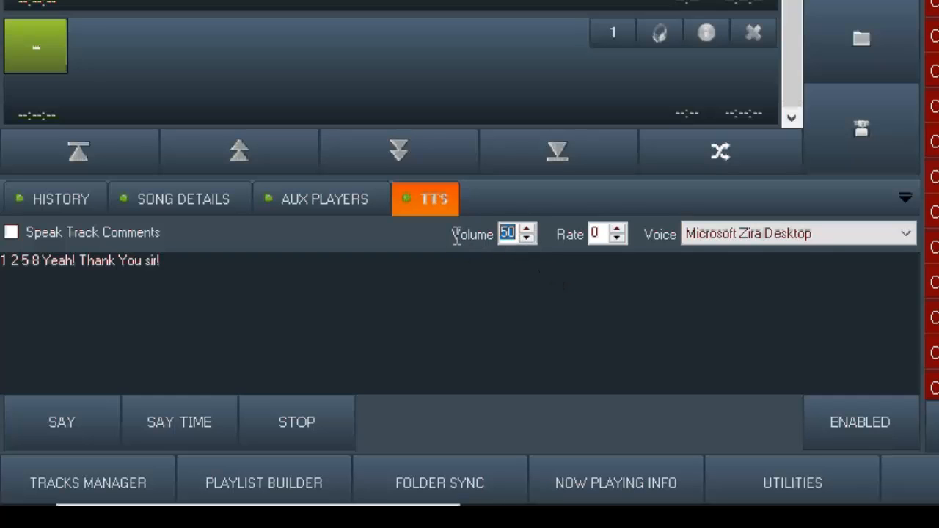
{"action": "type", "text": "20"}
{"action": "key", "text": "Tab"}
{"action": "key", "text": "Tab"}
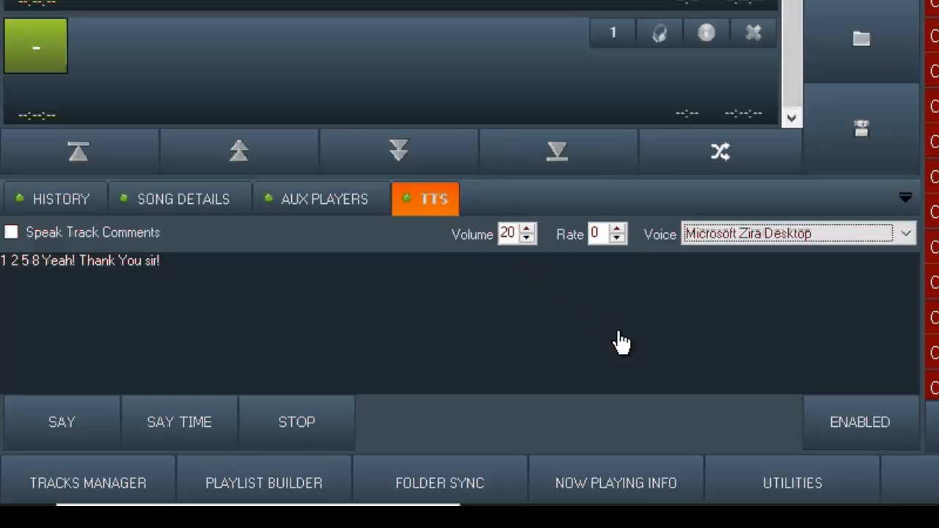
{"action": "left_click", "coordinate": [120, 390]}
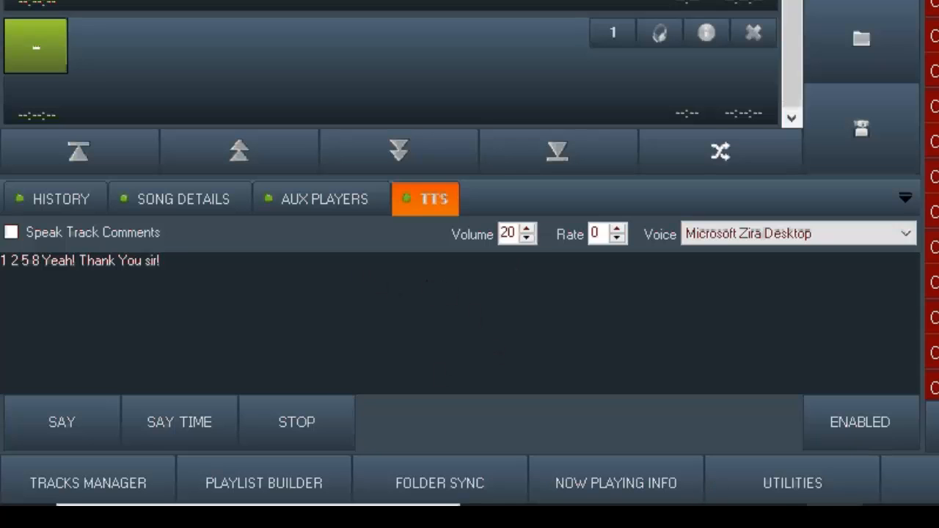
Review the Current Time.txt message file in the Plugin_TTS folder, close it, and set the TTS volume to 15
{"action": "mouse_move", "coordinate": [835, 518]}
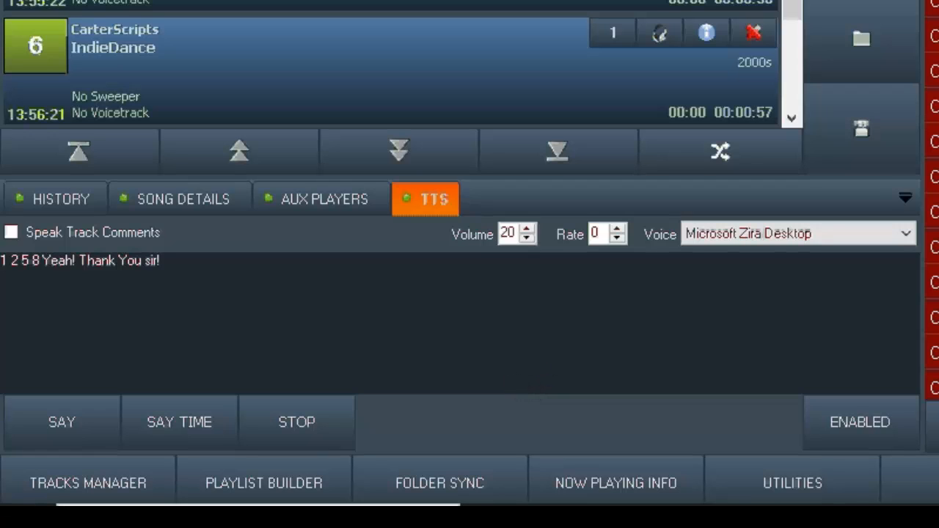
{"action": "left_click", "coordinate": [836, 516]}
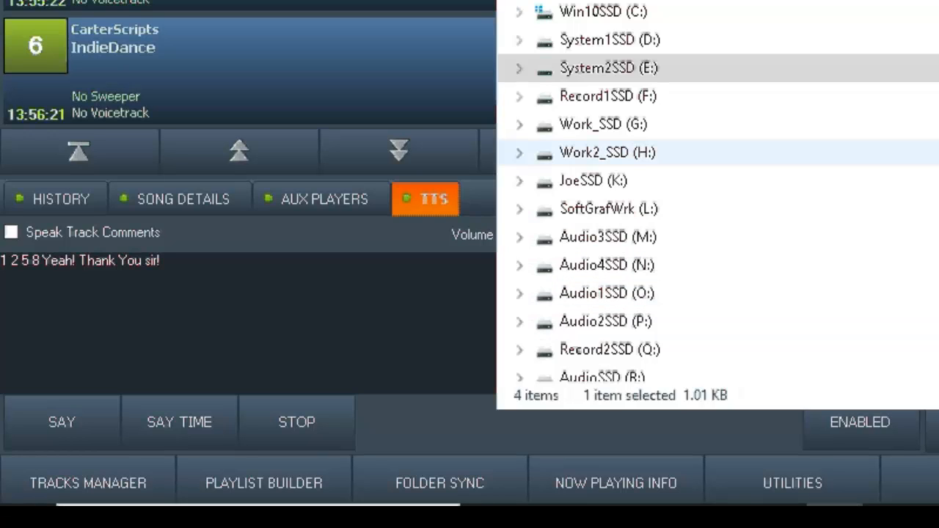
{"action": "double_click", "coordinate": [935, 8]}
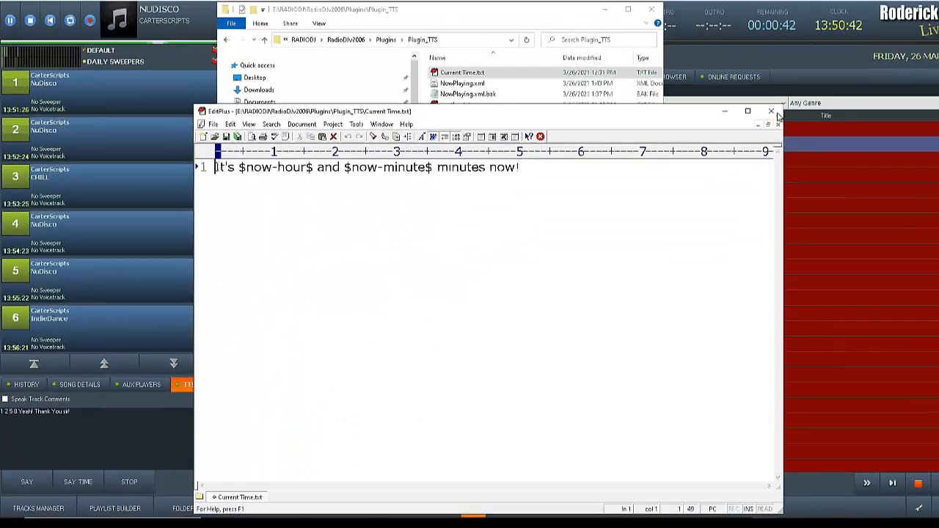
{"action": "left_click", "coordinate": [738, 131]}
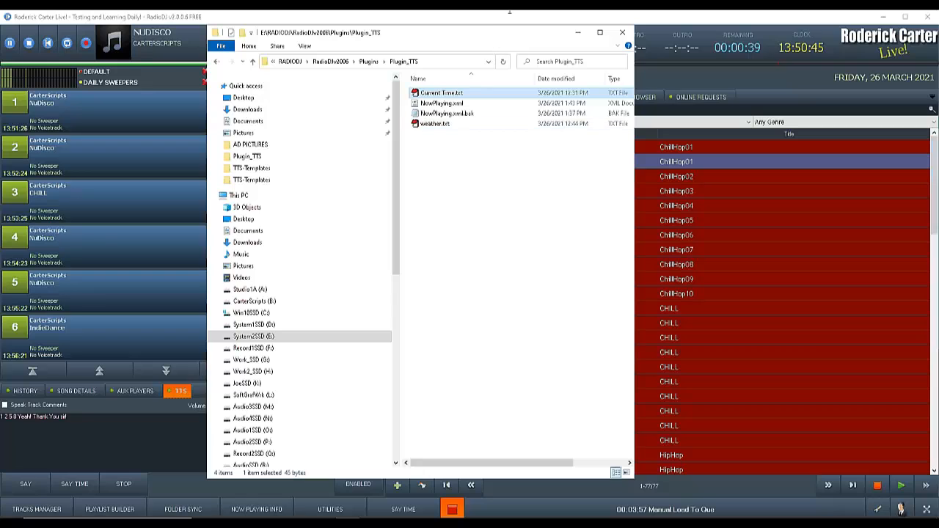
{"action": "left_click", "coordinate": [184, 67]}
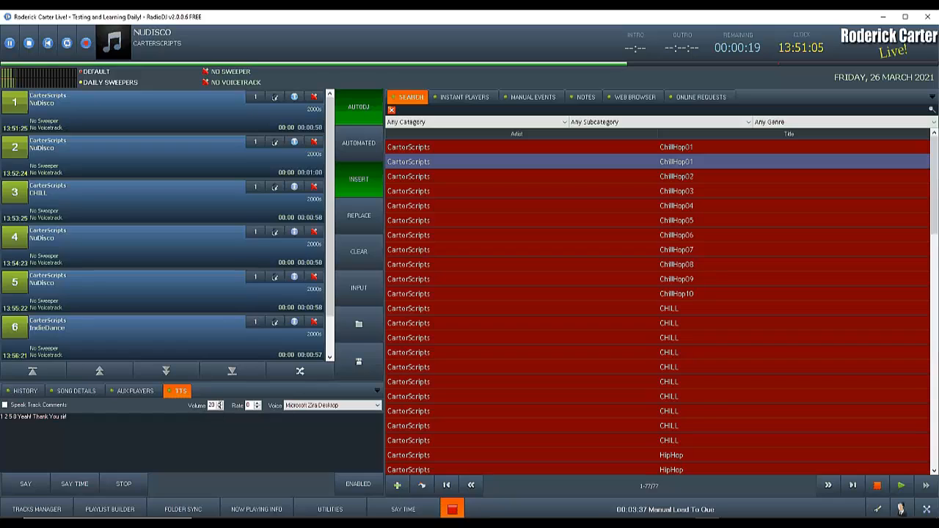
{"action": "left_click", "coordinate": [221, 408]}
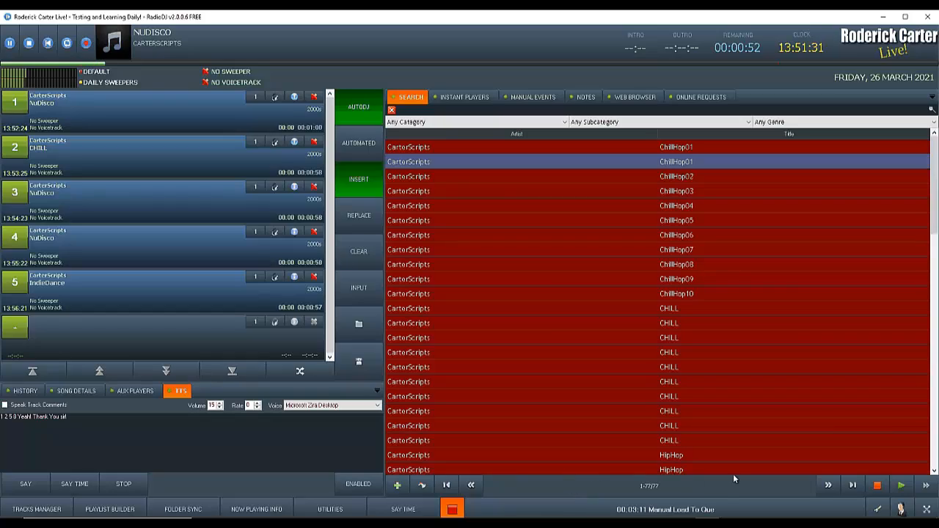
Open the TTS Weather Text File event from the events list and remove its existing action
{"action": "left_click", "coordinate": [704, 509]}
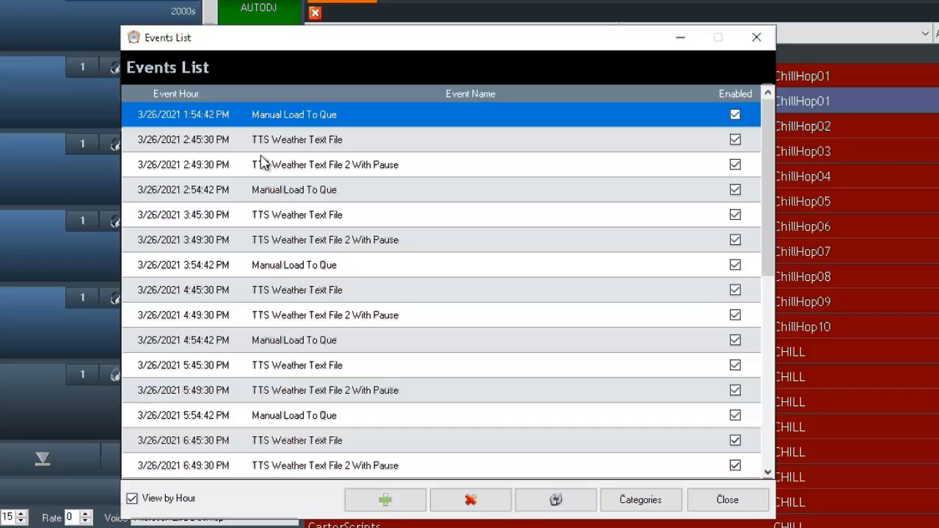
{"action": "double_click", "coordinate": [314, 143]}
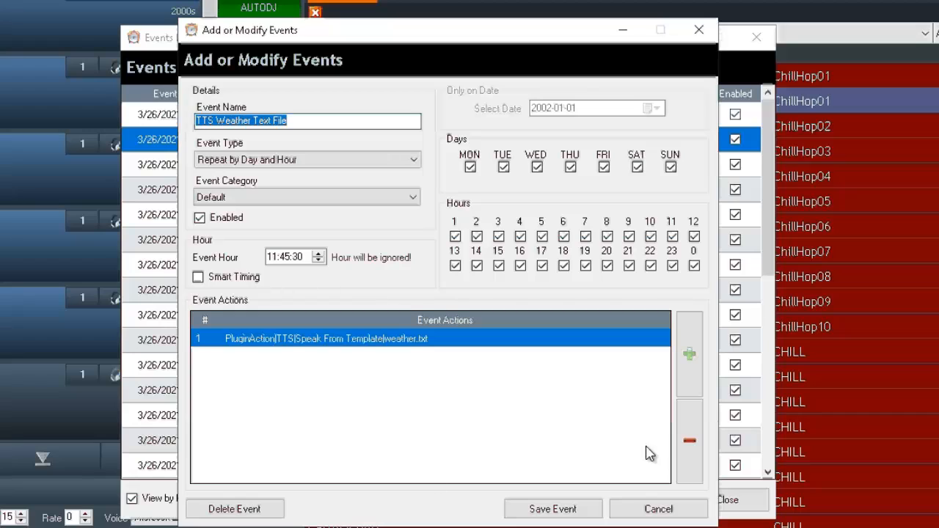
{"action": "left_click", "coordinate": [688, 439]}
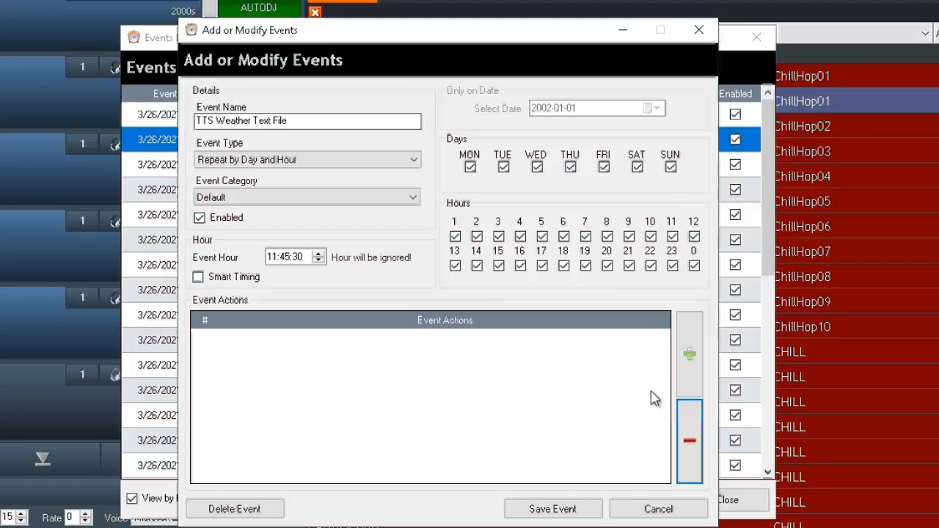
Add a plugin action to the event using [TTS] Speak From Template with the argument weather.txt
{"action": "left_click", "coordinate": [689, 358]}
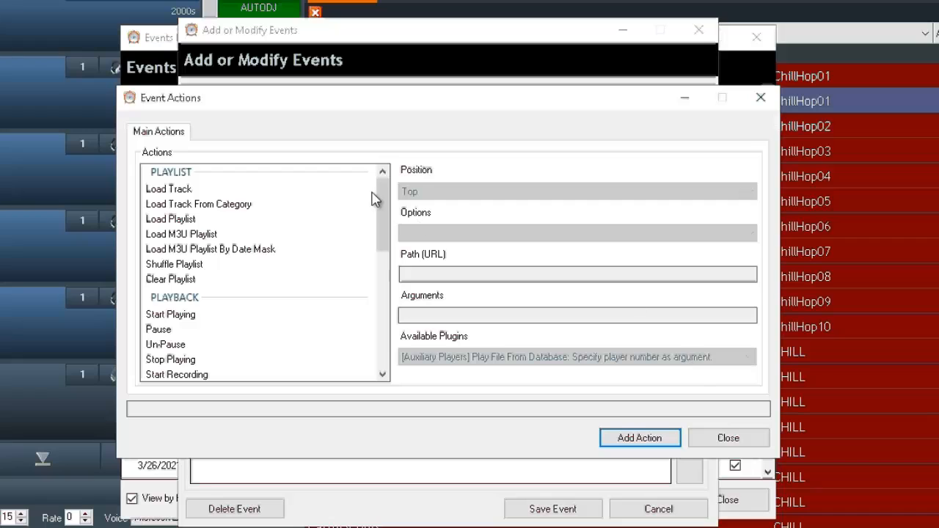
{"action": "left_click_drag", "start_coordinate": [383, 247], "coordinate": [382, 350]}
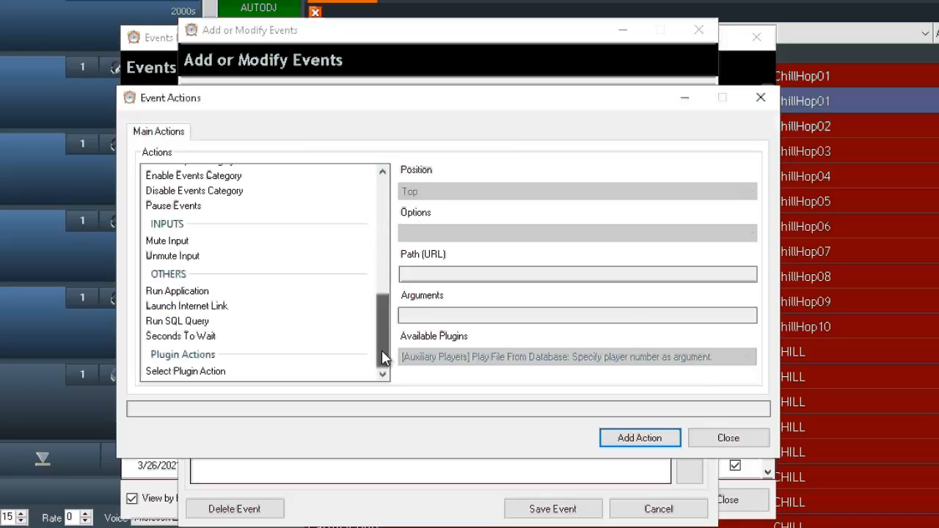
{"action": "left_click", "coordinate": [194, 372]}
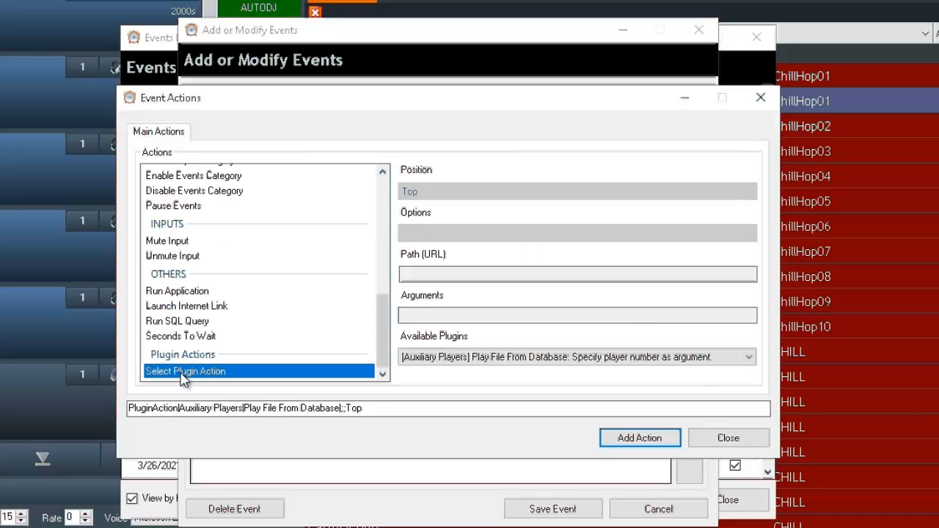
{"action": "left_click", "coordinate": [655, 359]}
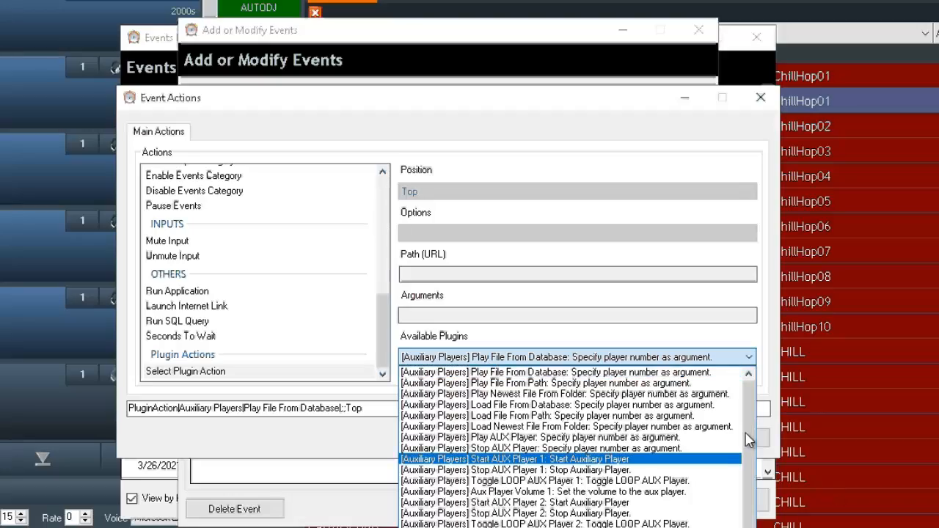
{"action": "left_click_drag", "start_coordinate": [748, 440], "coordinate": [747, 527]}
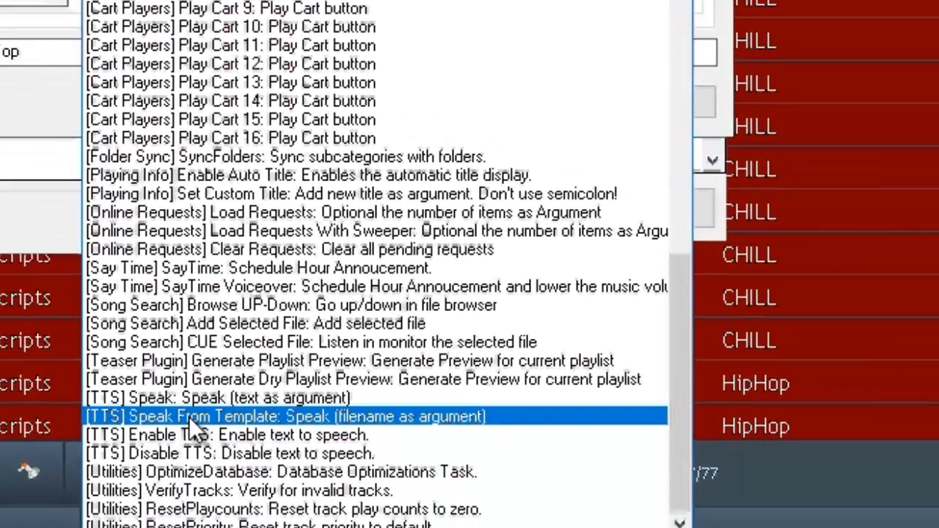
{"action": "left_click", "coordinate": [299, 414]}
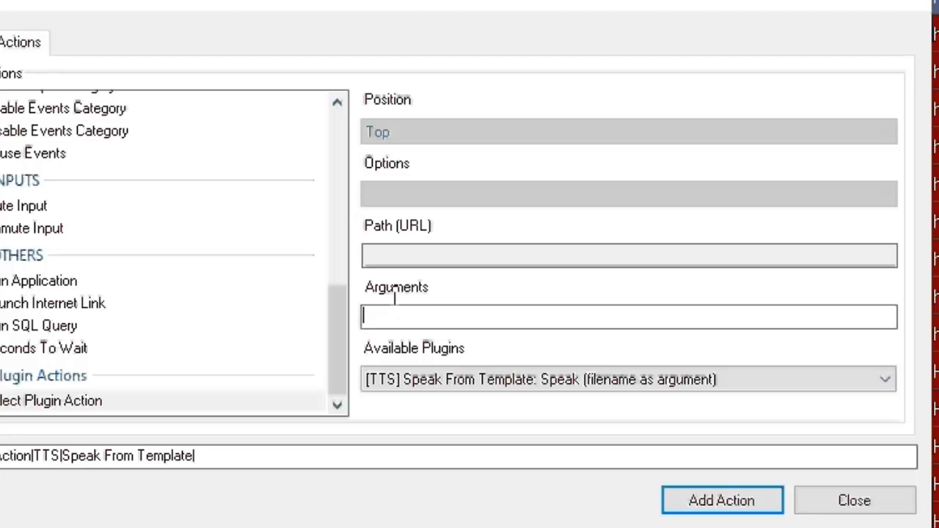
{"action": "left_click", "coordinate": [407, 319]}
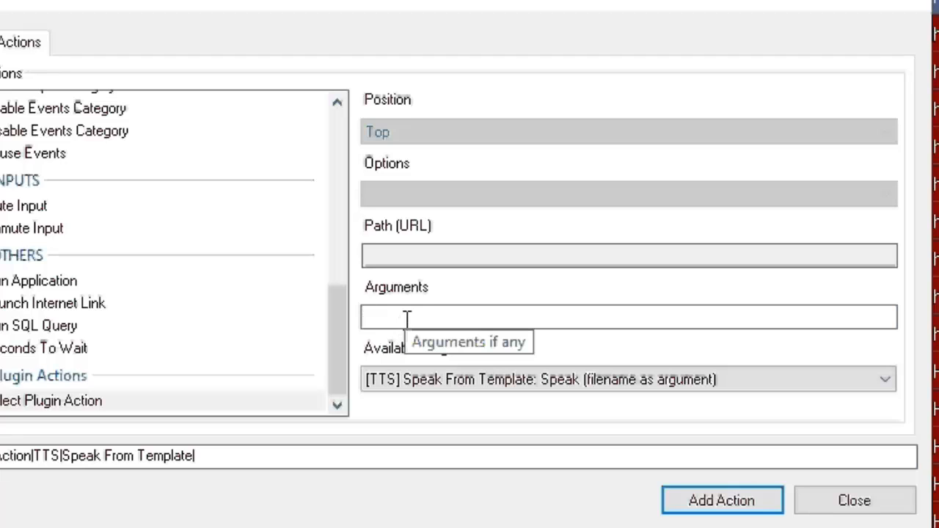
{"action": "type", "text": "weather"}
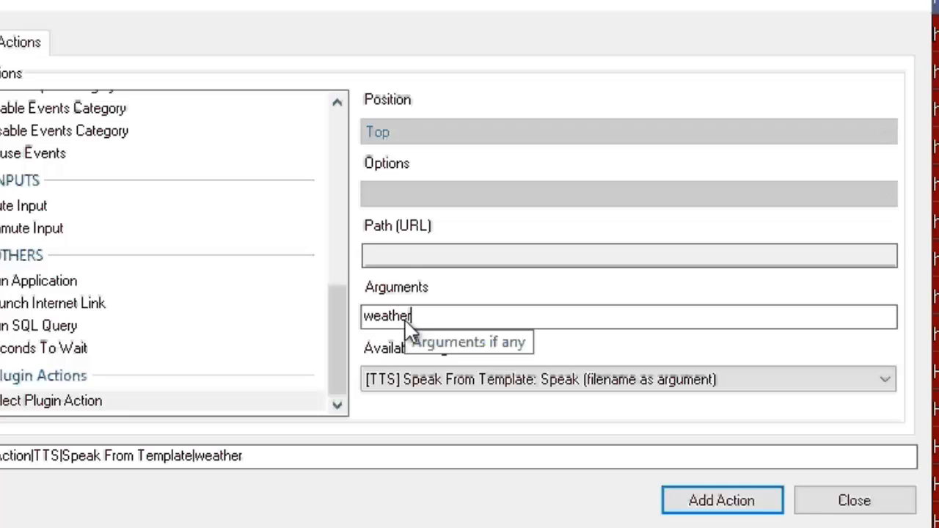
{"action": "type", "text": ".txt"}
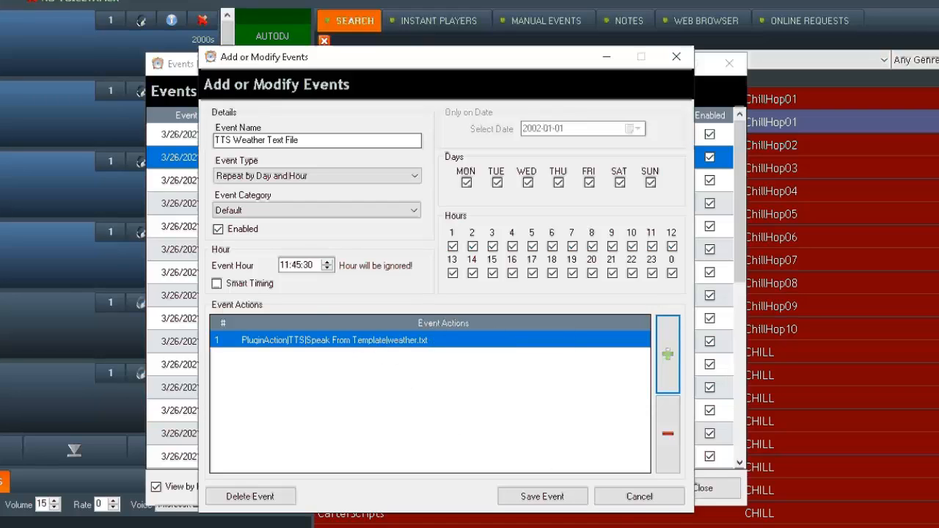
Set the minutes of the event's time to 53, save the event and close the events list
{"action": "left_click", "coordinate": [298, 265]}
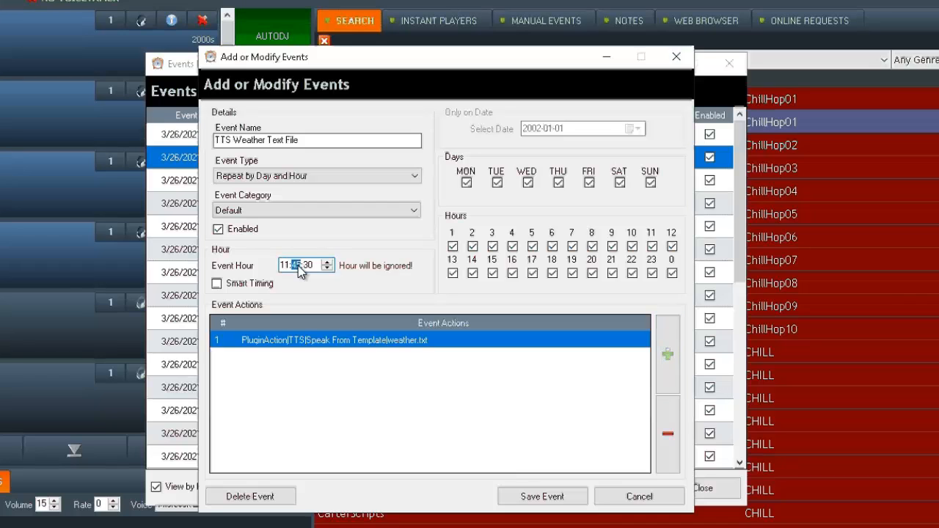
{"action": "type", "text": "55"}
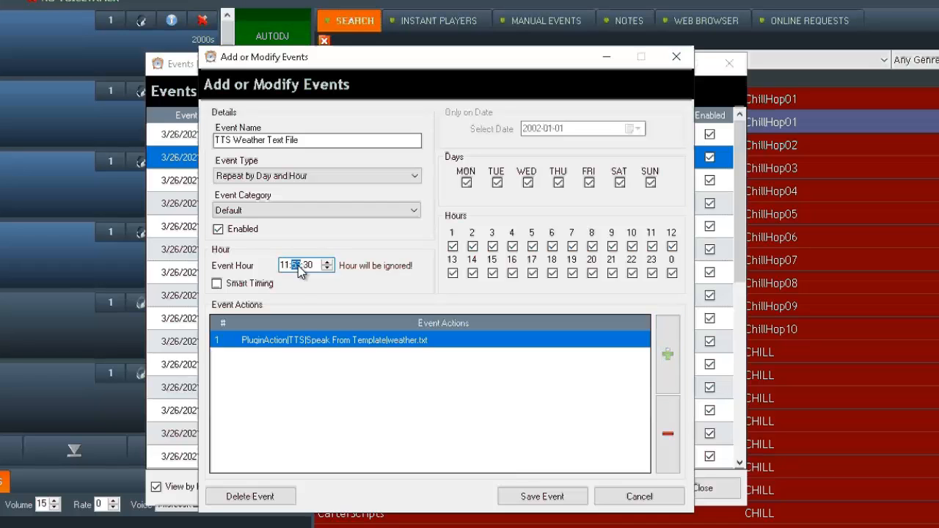
{"action": "left_click", "coordinate": [556, 503]}
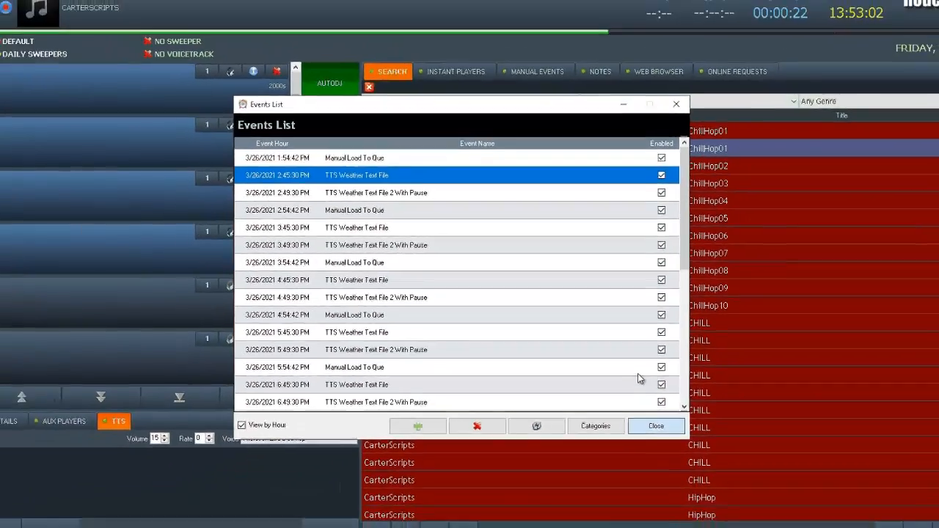
{"action": "left_click", "coordinate": [702, 487]}
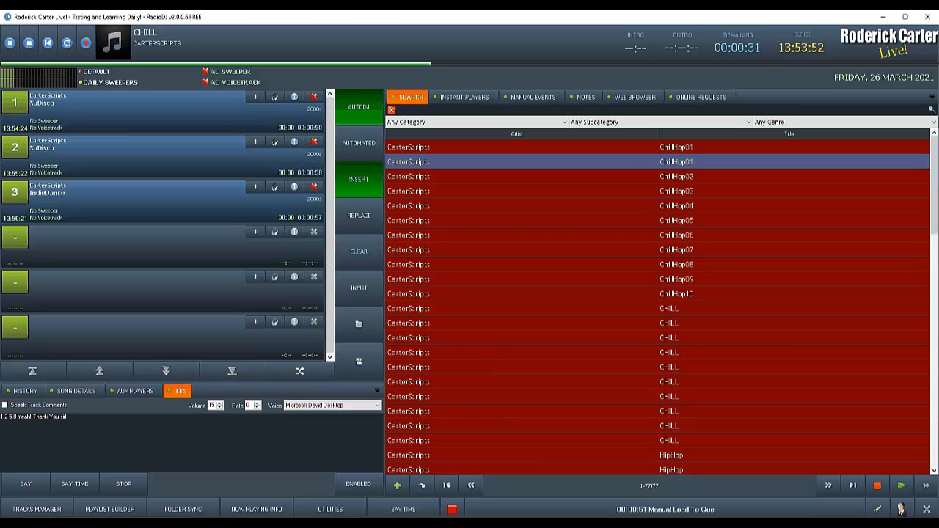
Examine the contents of the weather.txt and Current Time.txt message files in the Plugin_TTS folder
{"action": "key", "text": "alt+Tab"}
{"action": "double_click", "coordinate": [441, 123]}
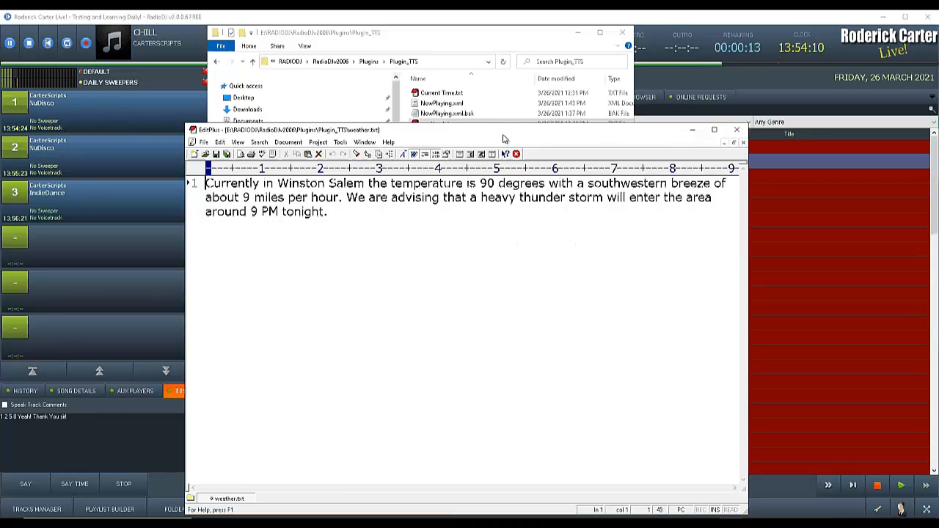
{"action": "left_click_drag", "start_coordinate": [558, 137], "coordinate": [611, 135]}
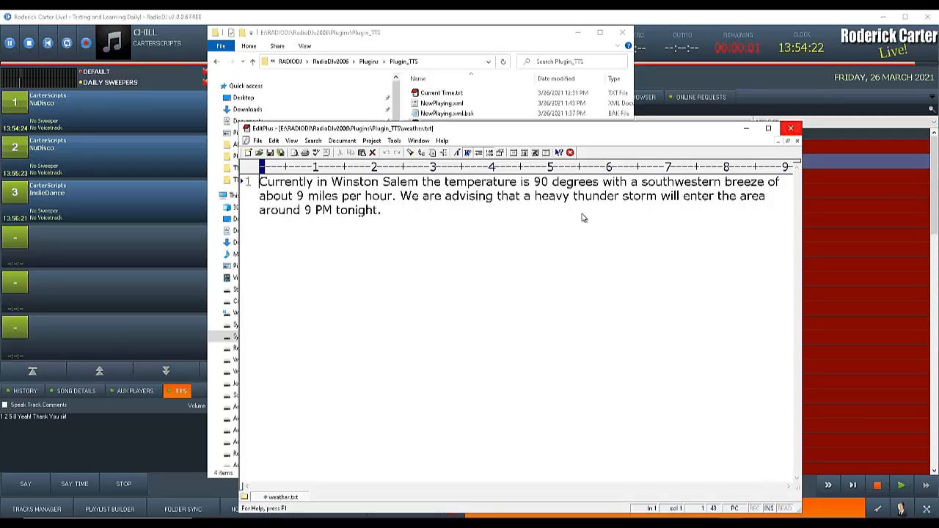
{"action": "left_click", "coordinate": [789, 130]}
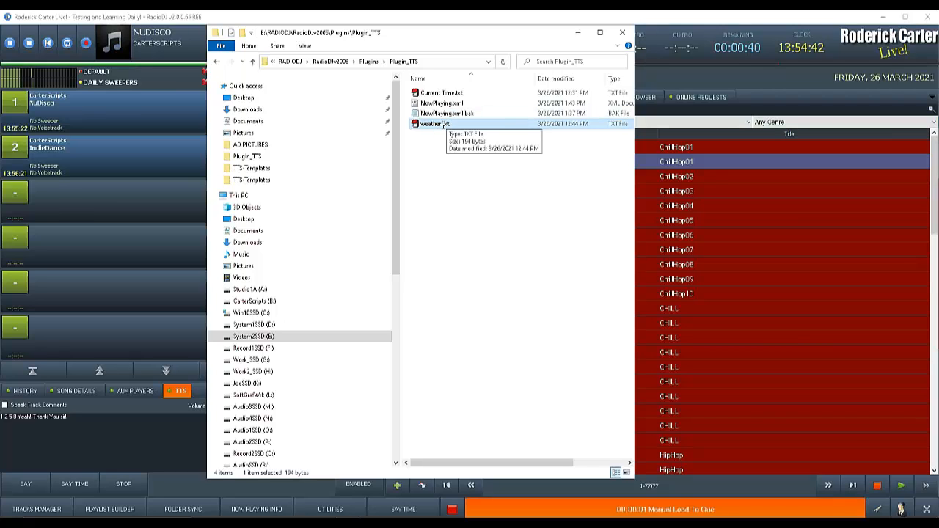
{"action": "double_click", "coordinate": [443, 92]}
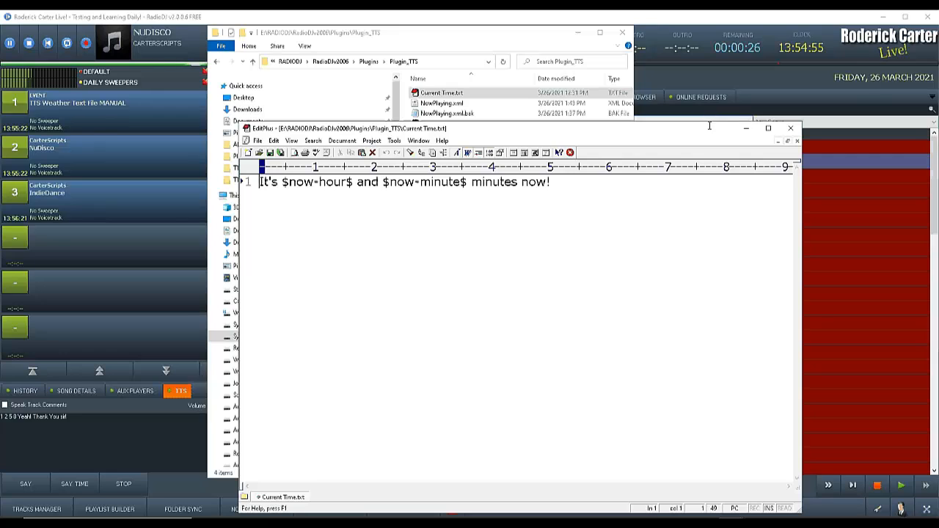
{"action": "mouse_move", "coordinate": [709, 126]}
{"action": "left_mouse_down"}
{"action": "mouse_move", "coordinate": [724, 223]}
{"action": "mouse_move", "coordinate": [691, 231]}
{"action": "mouse_move", "coordinate": [700, 135]}
{"action": "left_mouse_up"}
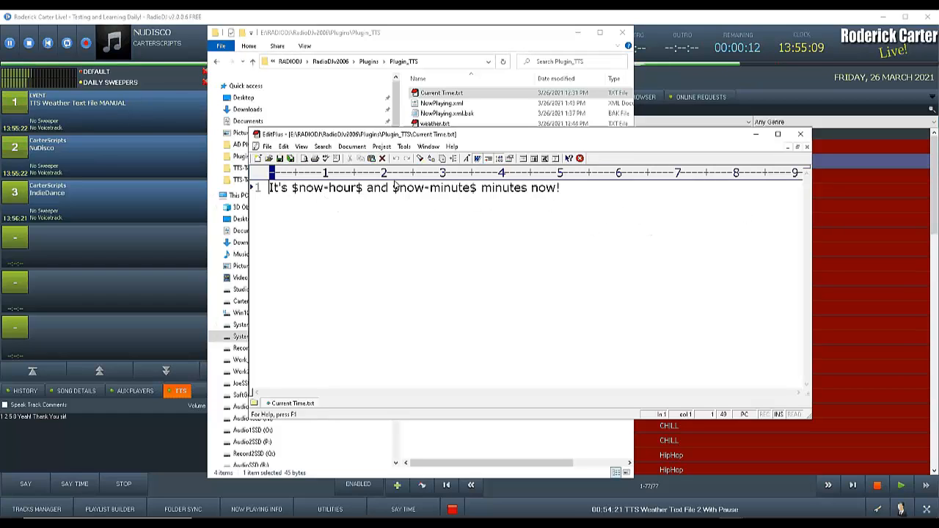
Close the text editor showing Current Time.txt and switch back to the RadioDJ main window
{"action": "left_click", "coordinate": [800, 133]}
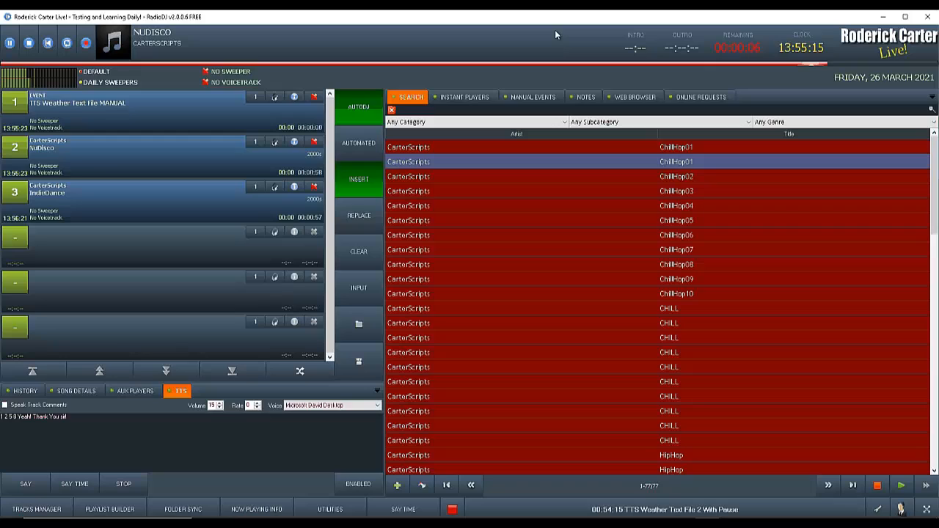
{"action": "left_click", "coordinate": [578, 33]}
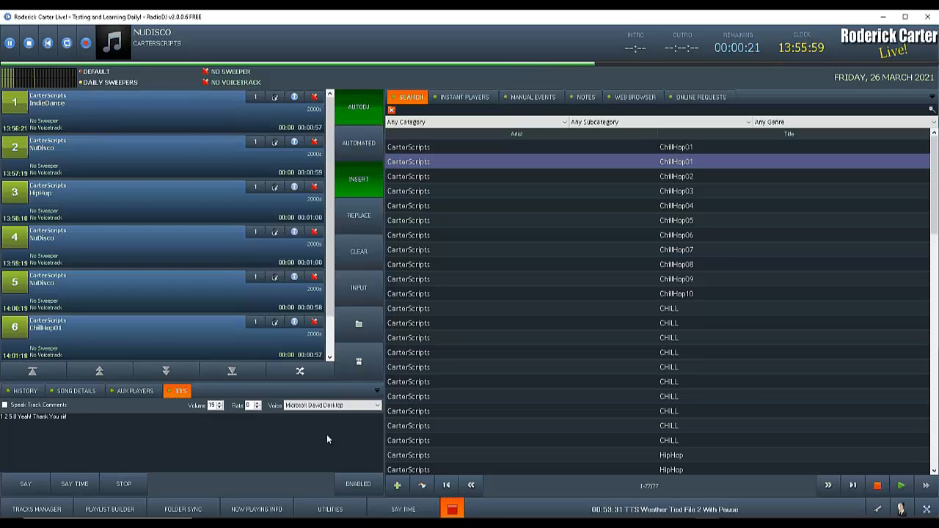
Open the second CHILL track's properties, examine the Daily Sweepers available for it, and close them without saving
{"action": "right_click", "coordinate": [410, 323]}
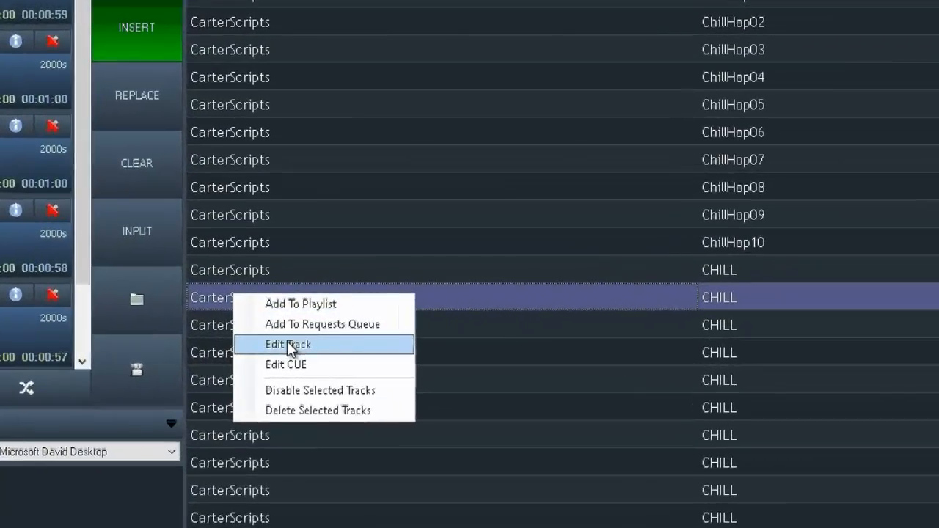
{"action": "left_click", "coordinate": [438, 347]}
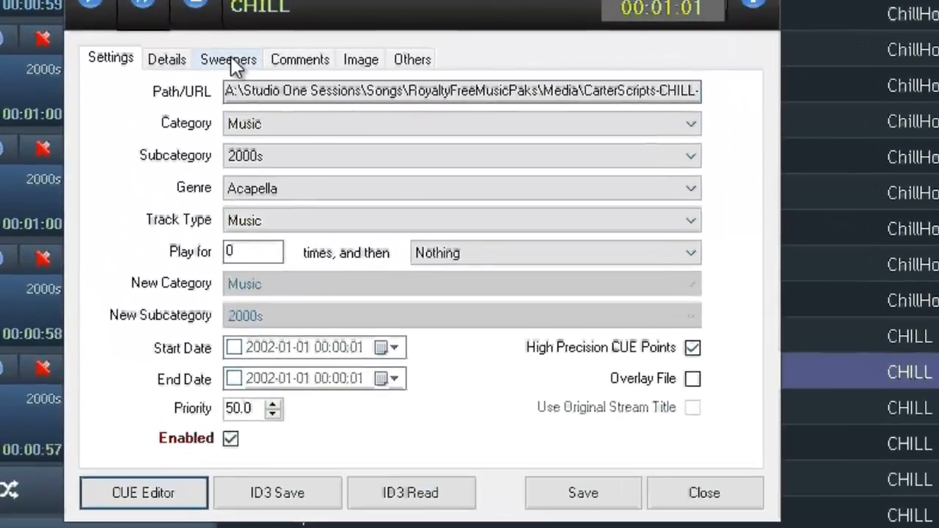
{"action": "left_click", "coordinate": [230, 58]}
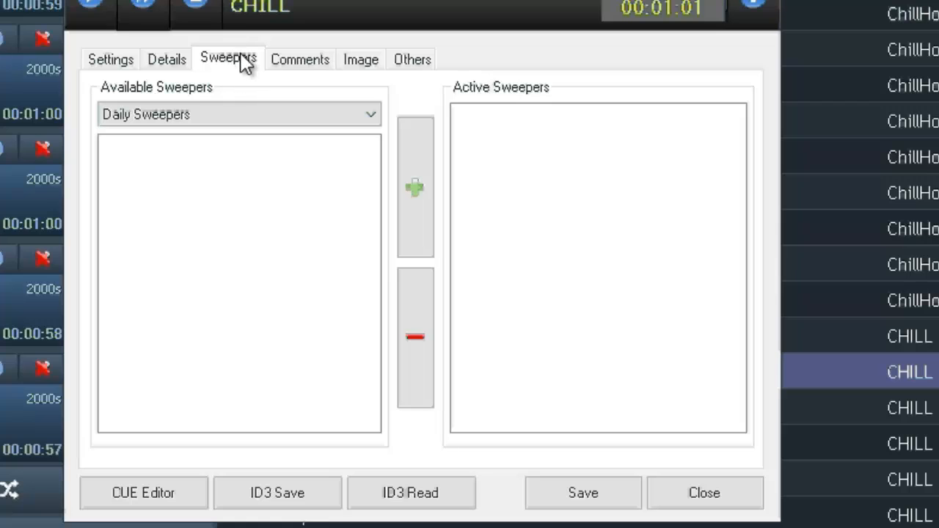
{"action": "left_click", "coordinate": [206, 115]}
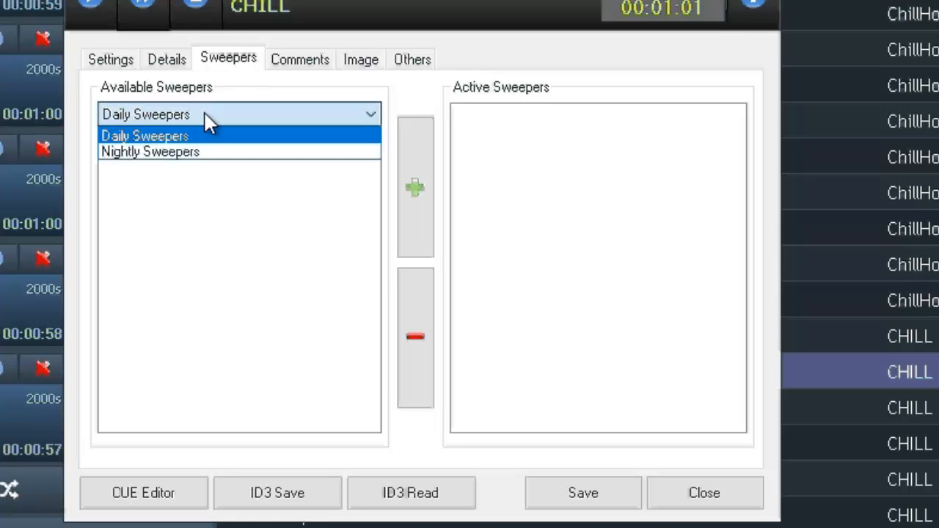
{"action": "left_click", "coordinate": [206, 135]}
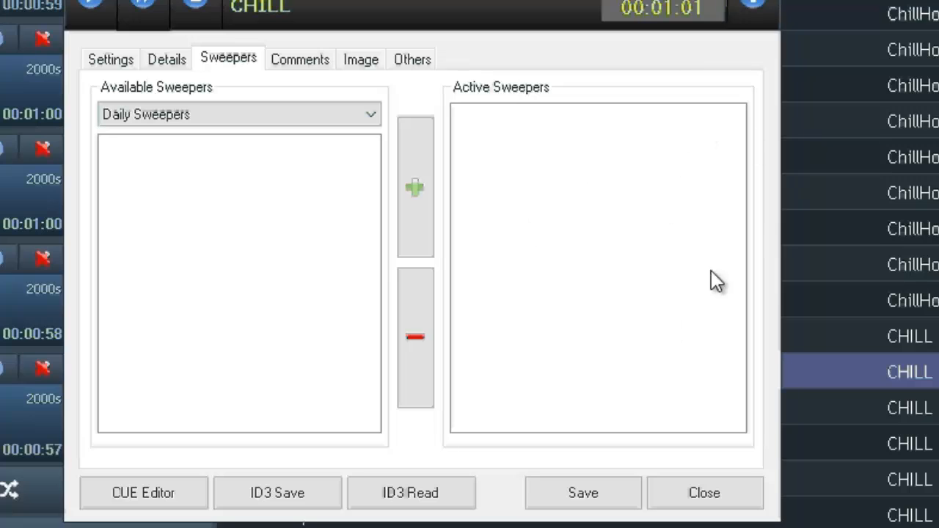
{"action": "left_click", "coordinate": [697, 496]}
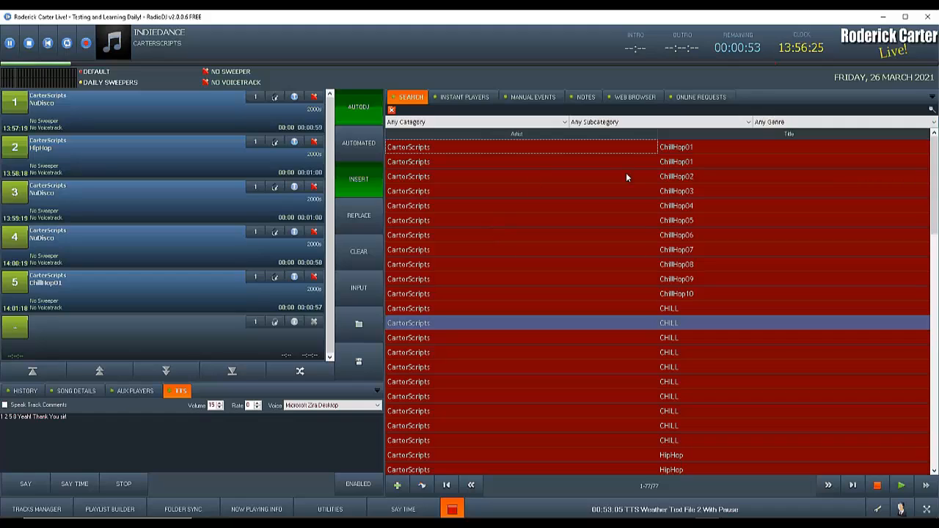
Turn off AutoDJ for the playlist
{"action": "left_click", "coordinate": [452, 508]}
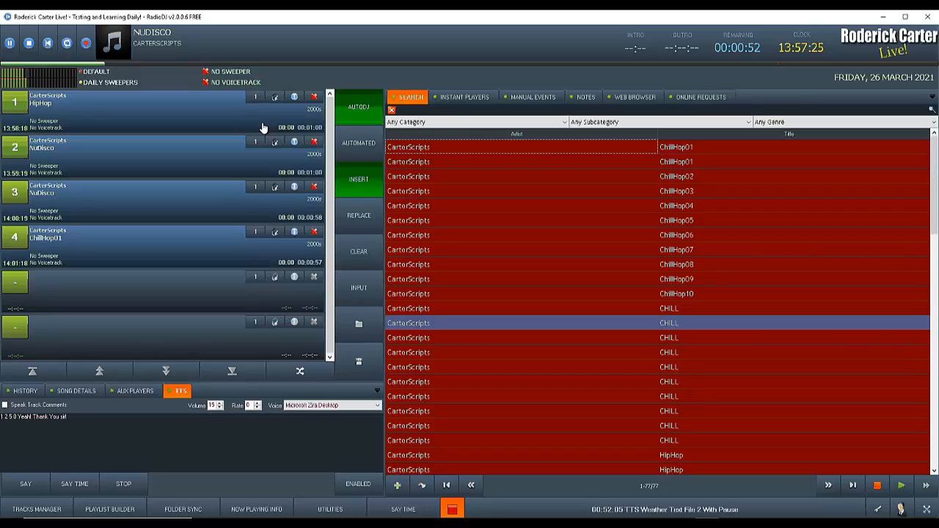
{"action": "left_click", "coordinate": [352, 119]}
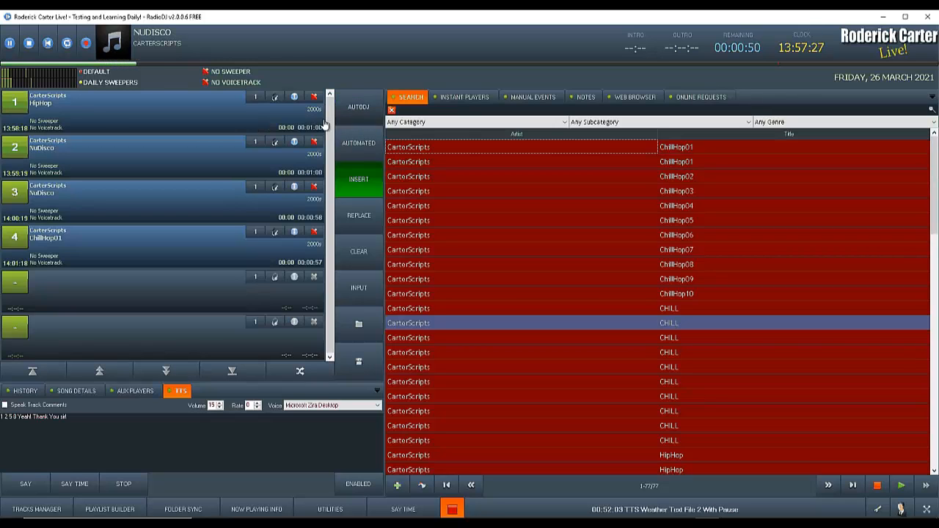